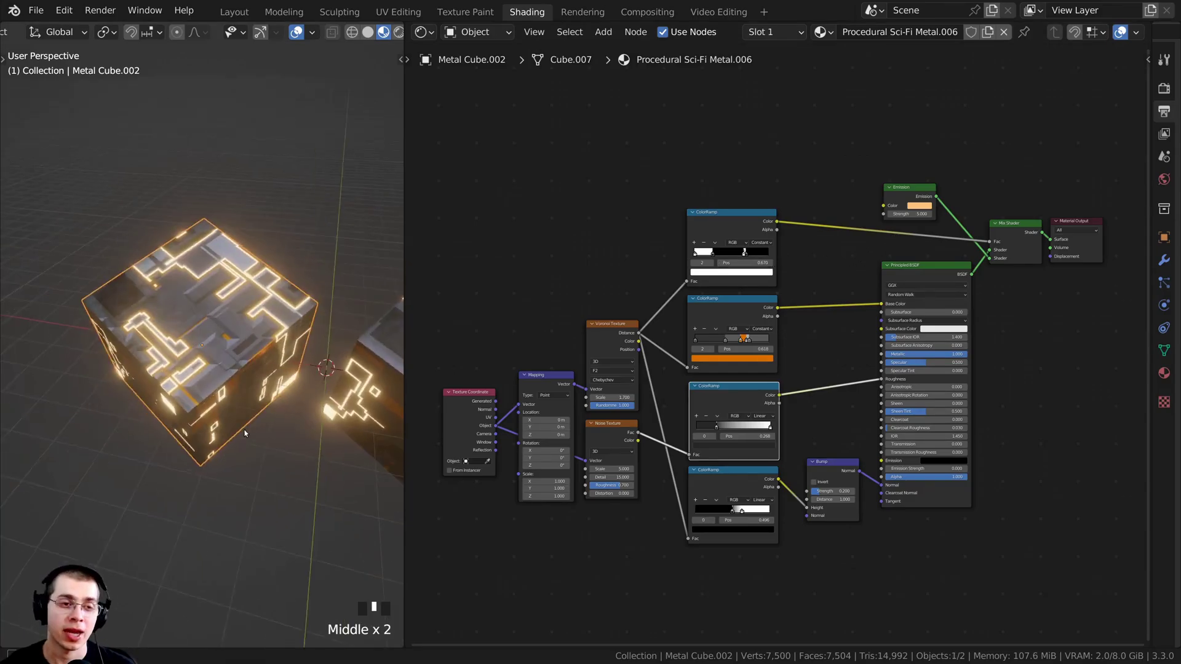
Step: Examine how the Metal Cube material feeds a ColorRamp into the Principled BSDF's Emission, and test its Emission Strength
middle_click_drag(244, 433, 326, 301)
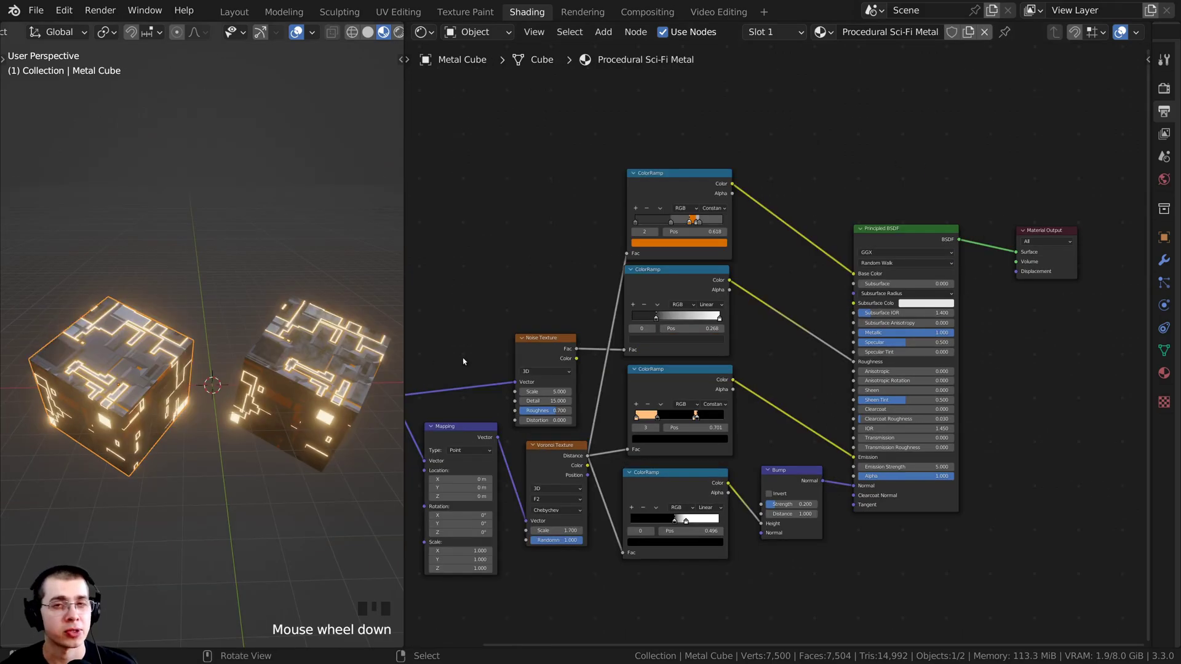
middle_click_drag(583, 362, 636, 363)
scroll(627, 351, "up", 2)
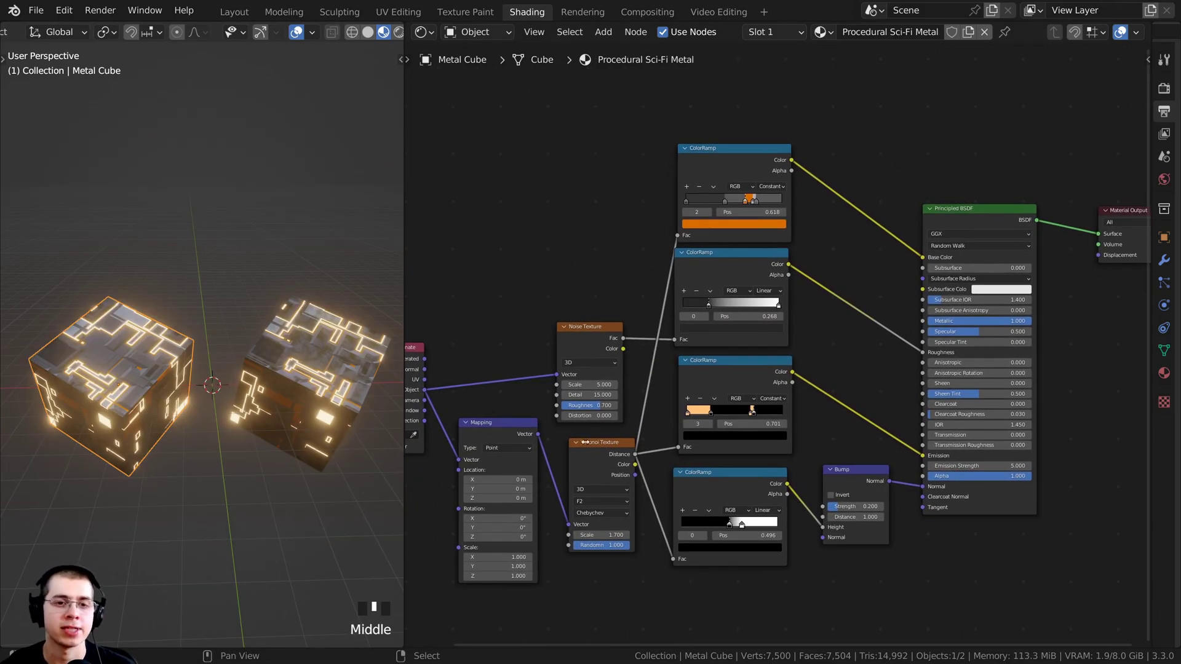
right_click(721, 394)
scroll(721, 393, "up", 4)
middle_click_drag(721, 393, 670, 304)
scroll(695, 273, "up", 2)
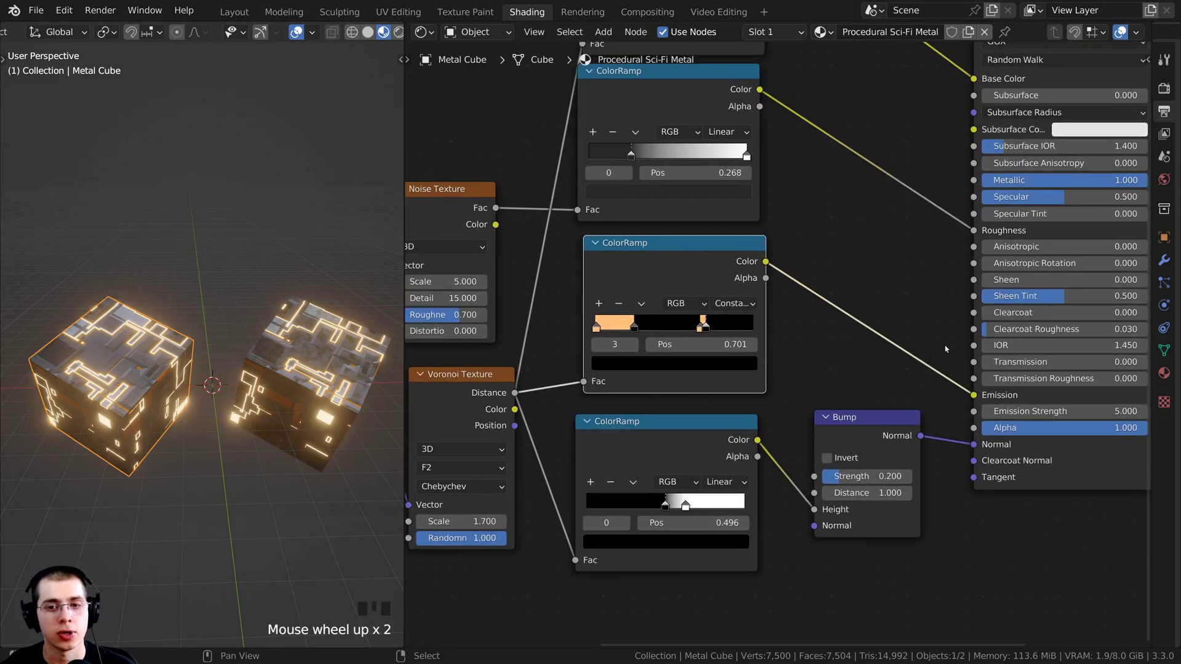
middle_click_drag(945, 349, 839, 389)
left_click(850, 509)
left_click_drag(941, 437, 1147, 437)
right_click(940, 437)
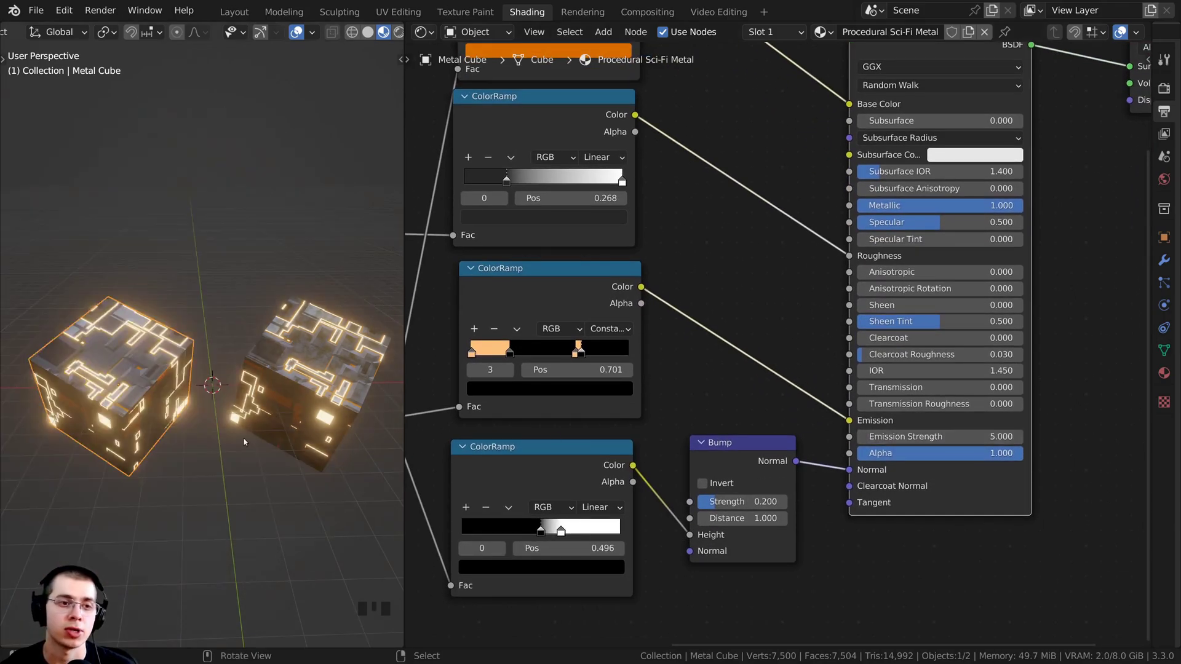
Step: Select Metal Cube.002 and inspect the colour and strength of its separate Emission node
left_click(288, 409)
scroll(308, 400, "down", 1)
scroll(596, 236, "down", 3)
middle_click_drag(747, 157, 598, 408)
scroll(605, 393, "up", 3)
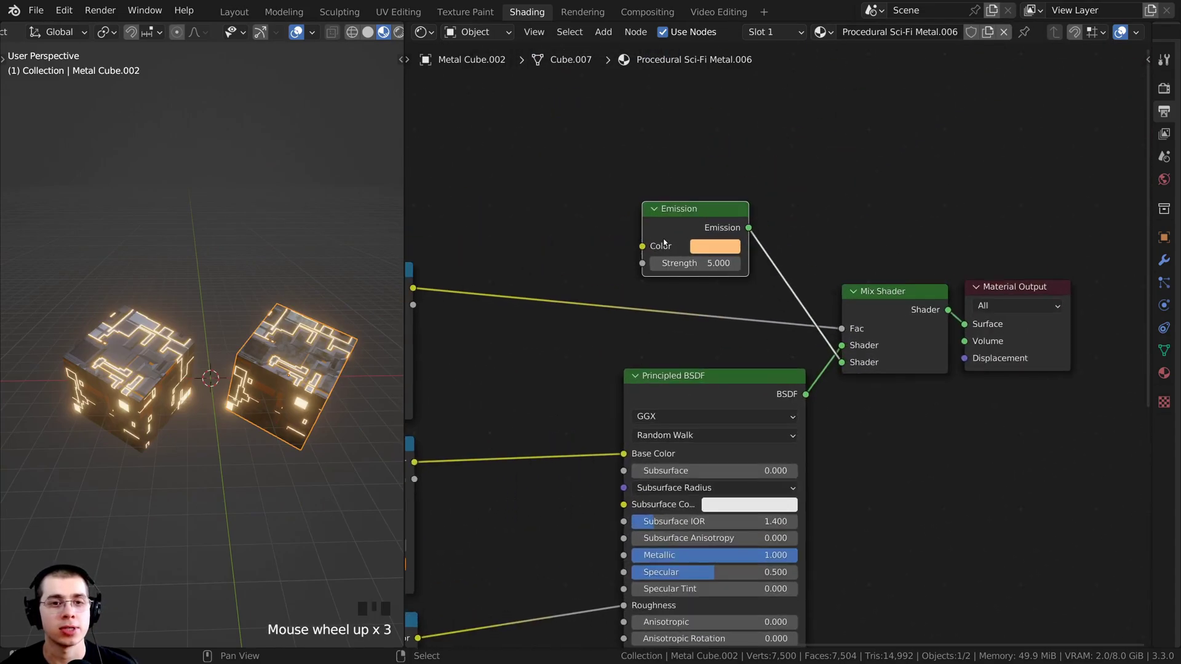
left_click_drag(663, 243, 656, 236)
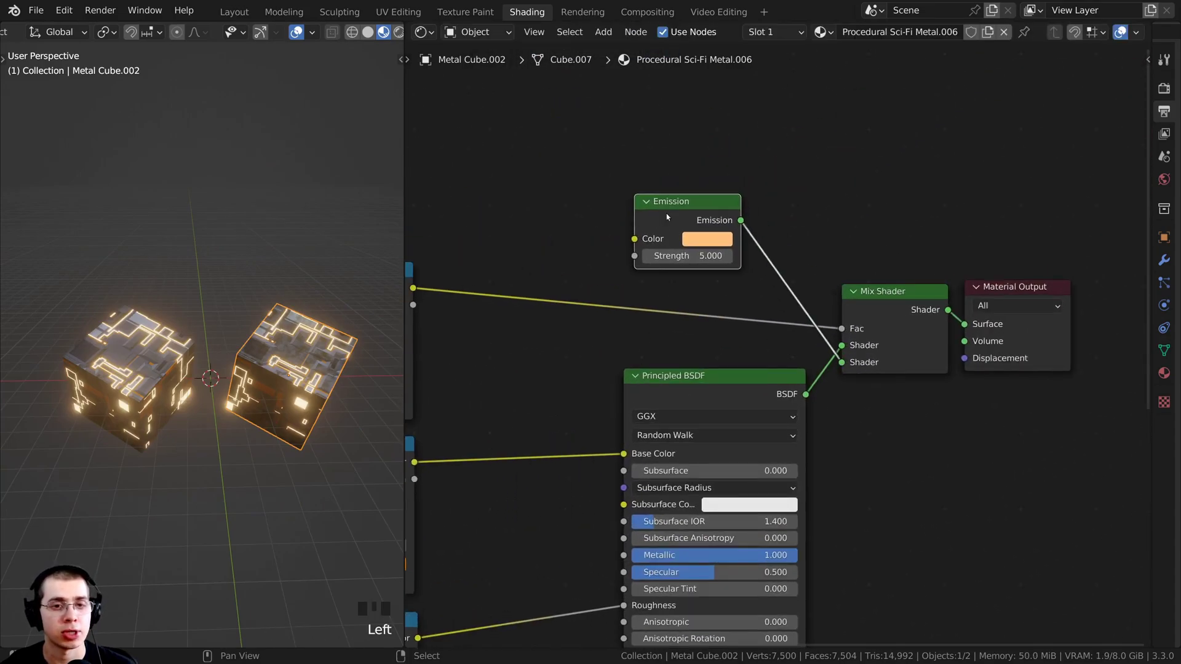
left_click(706, 238)
middle_click_drag(480, 277, 522, 293)
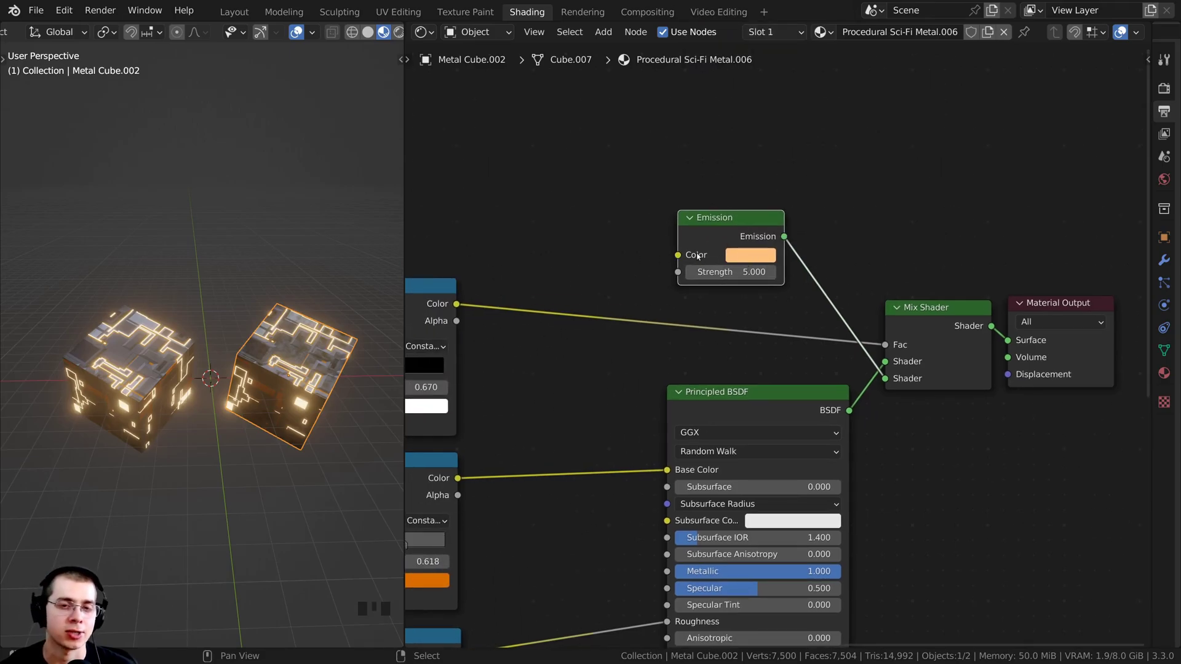
left_click_drag(723, 272, 818, 272)
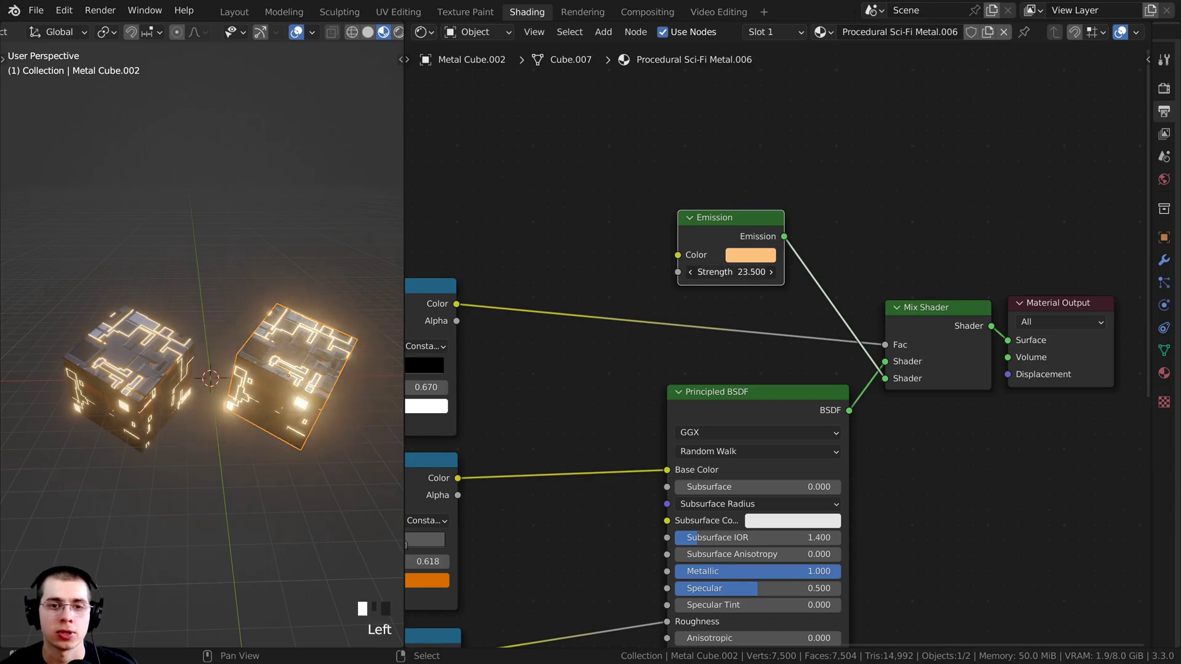
right_click(724, 273)
Step: Examine how the Emission node and Principled BSDF of Metal Cube.002 are combined through the Mix Shader
scroll(724, 376, "down", 1)
middle_click_drag(720, 381, 764, 312)
scroll(760, 316, "down", 1)
mouse_move(746, 327)
left_mouse_down()
mouse_move(732, 340)
mouse_move(748, 329)
left_mouse_up()
scroll(708, 333, "down", 1)
middle_click_drag(709, 333, 757, 279)
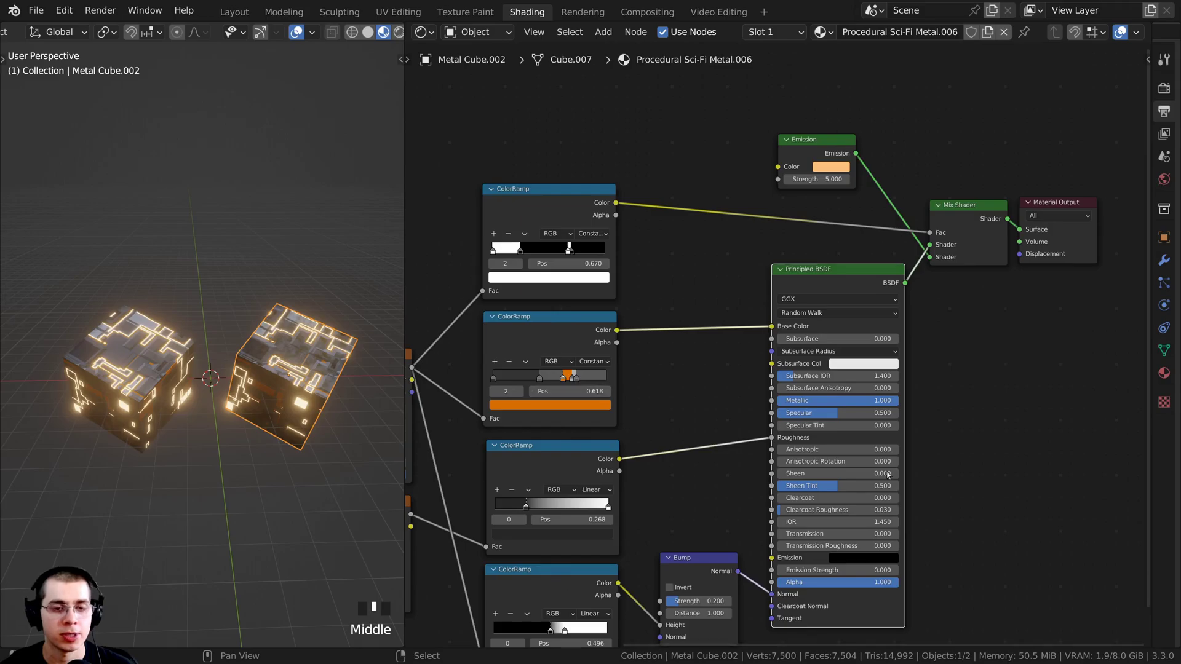
scroll(814, 348, "up", 3)
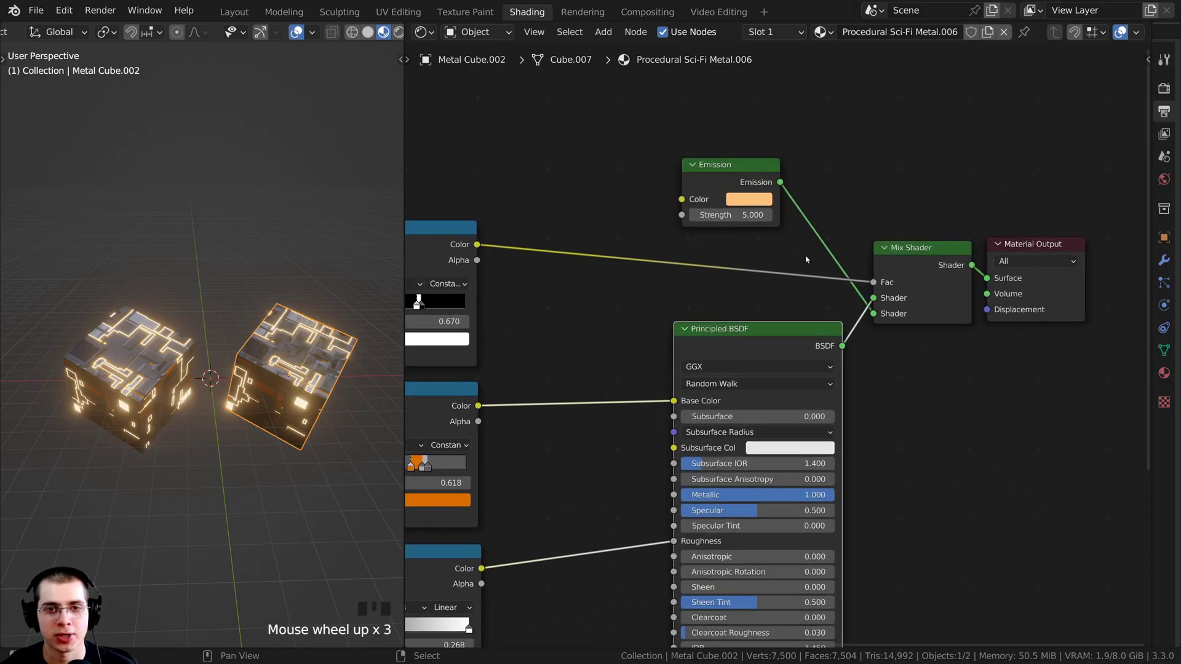
left_click_drag(719, 167, 735, 175)
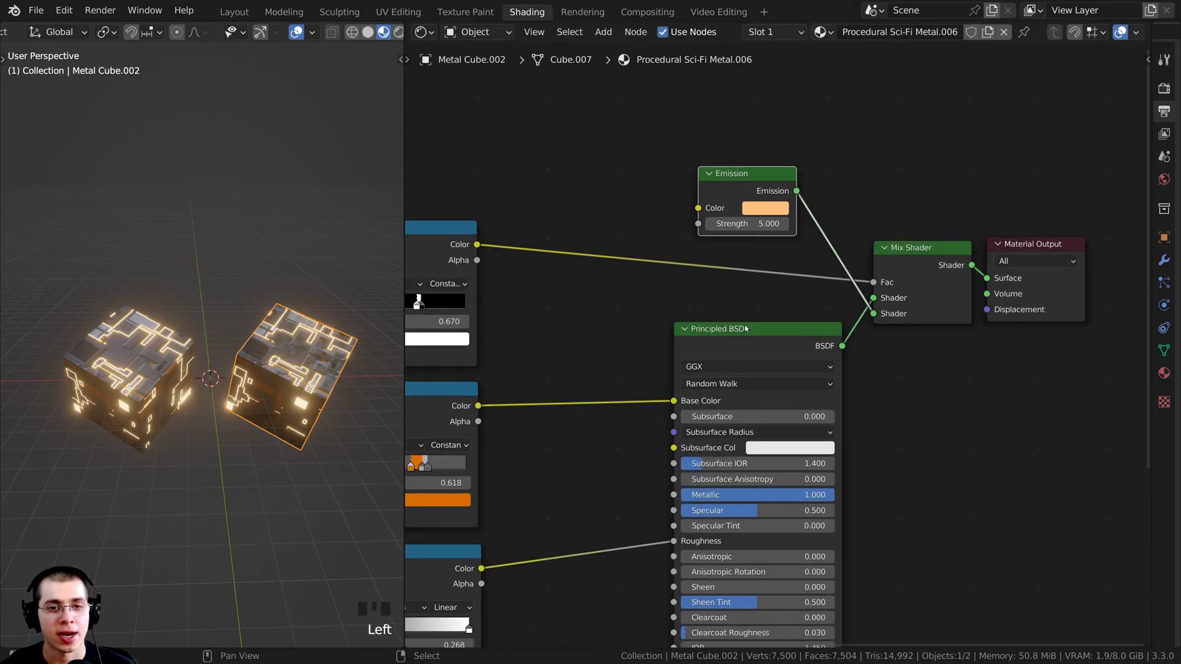
left_click(744, 329)
left_click(733, 184)
left_click(729, 329)
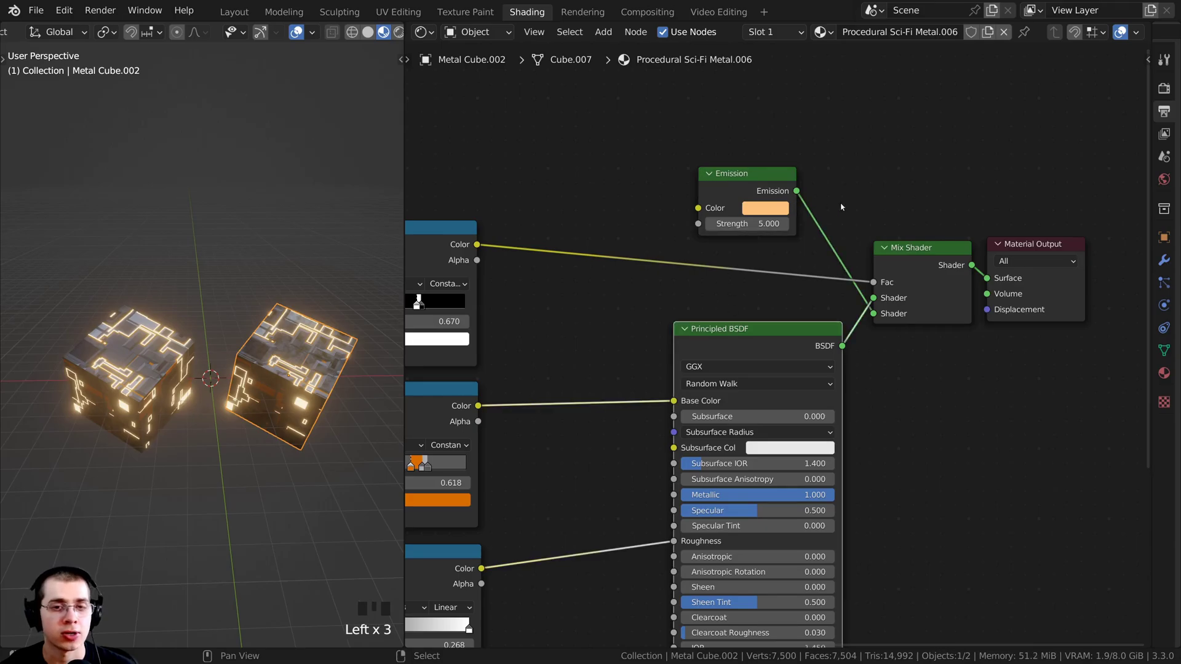
left_click(903, 251)
scroll(369, 307, "up", 3)
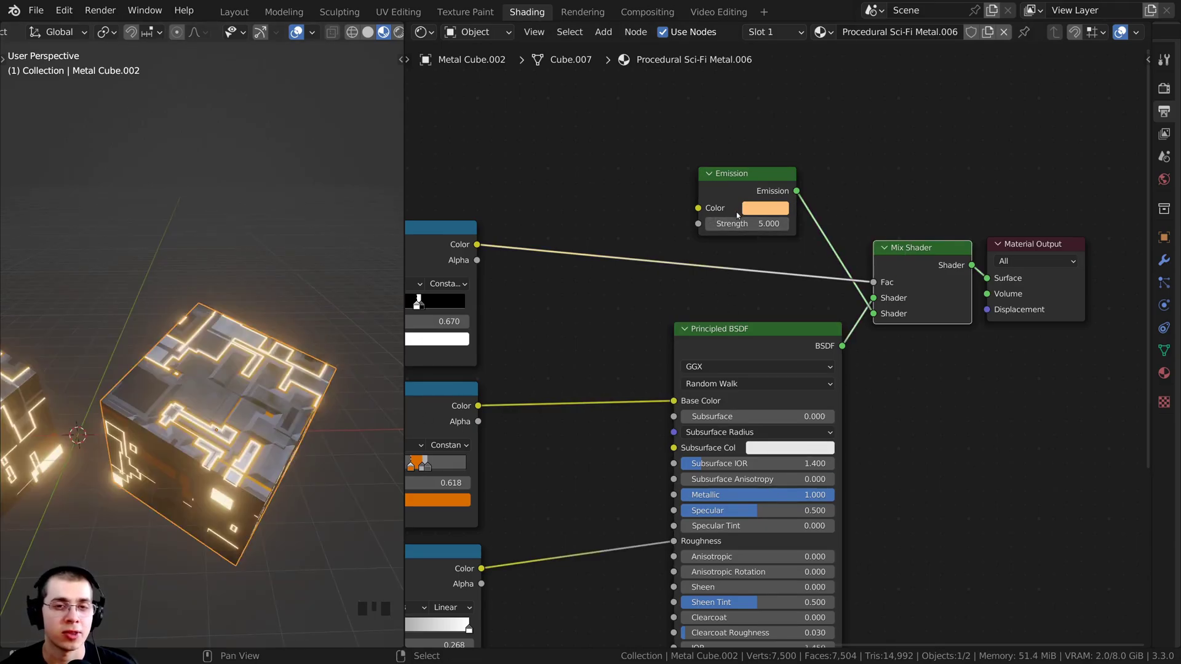
Step: Trace the Metal Cube.002 node setup back to the ColorRamp that drives the Mix Shader's factor
left_click_drag(742, 178, 729, 173)
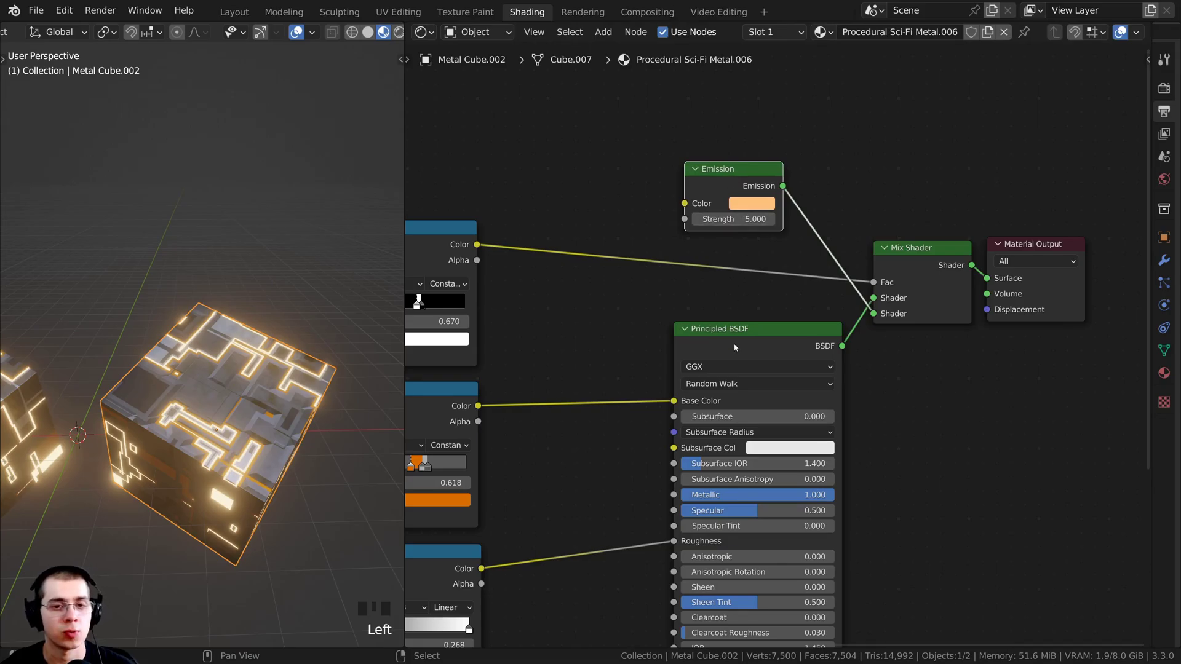
left_click_drag(735, 346, 721, 348)
middle_click_drag(511, 298, 642, 284)
left_click(553, 233)
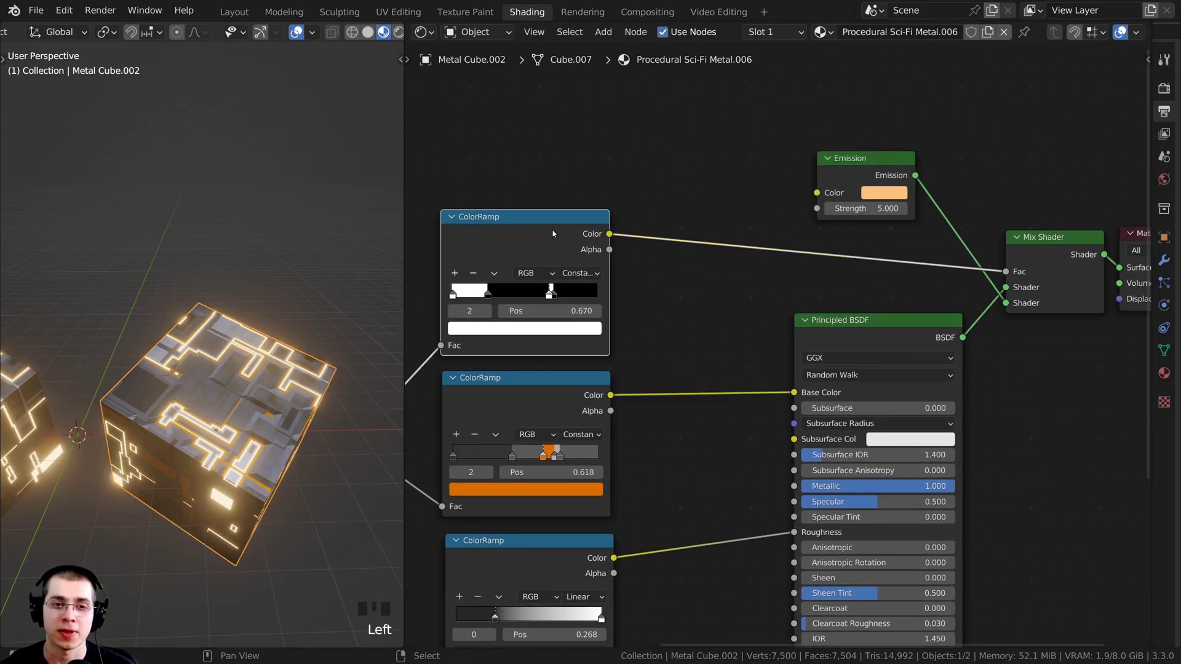
middle_click_drag(544, 231, 509, 235)
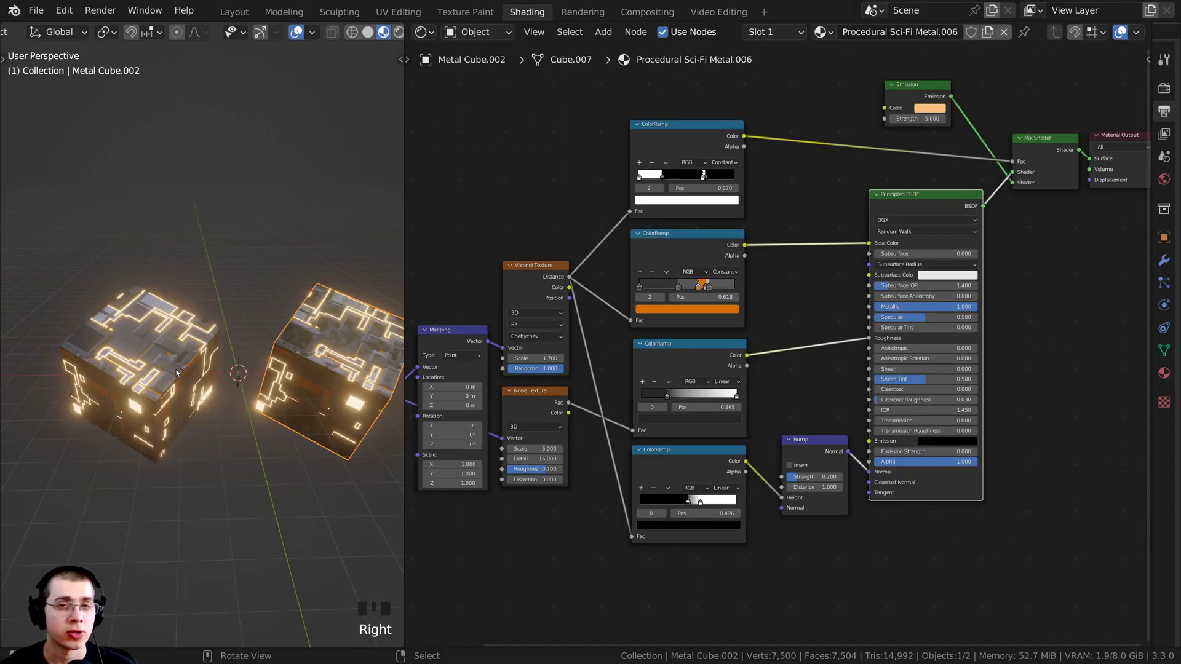
Step: Compare the two glowing cubes and make Metal Cube the active object to show its material nodes
right_click(176, 373)
right_click(338, 375)
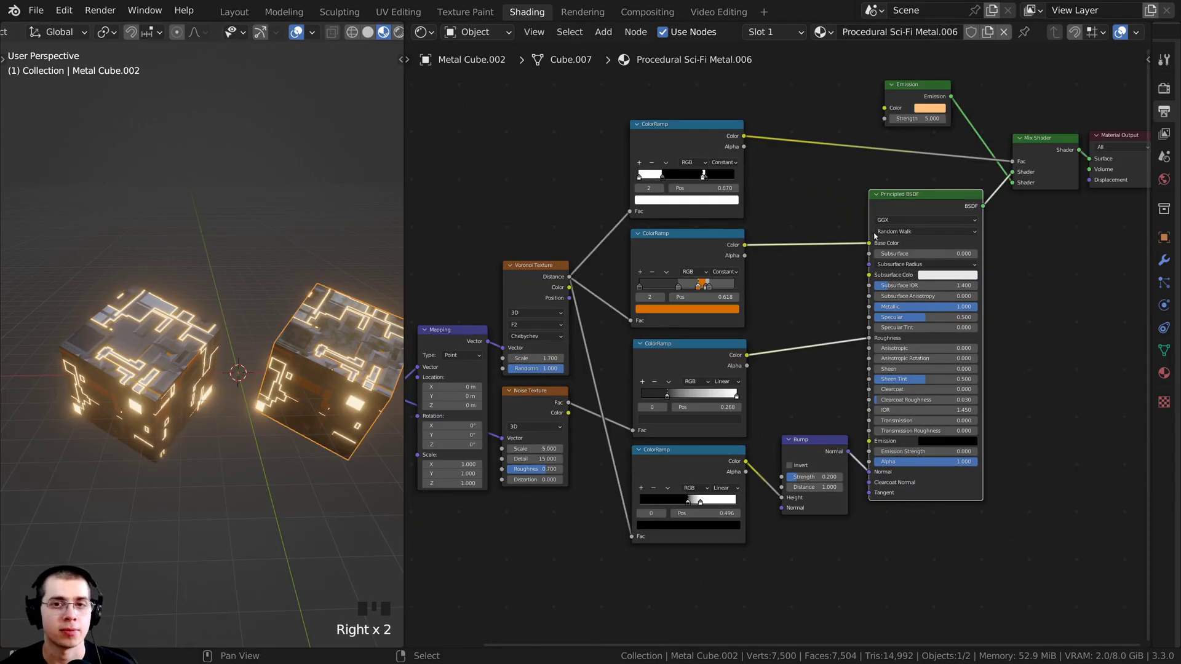
middle_click_drag(874, 236, 850, 271)
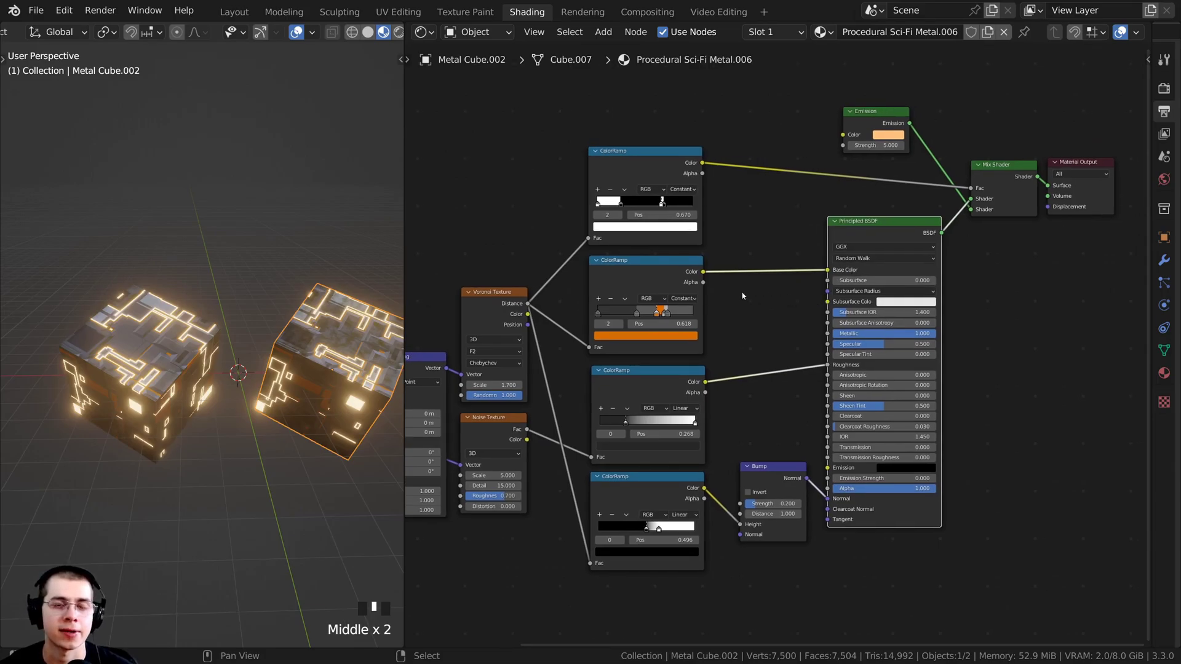
right_click(318, 352)
right_click(109, 366)
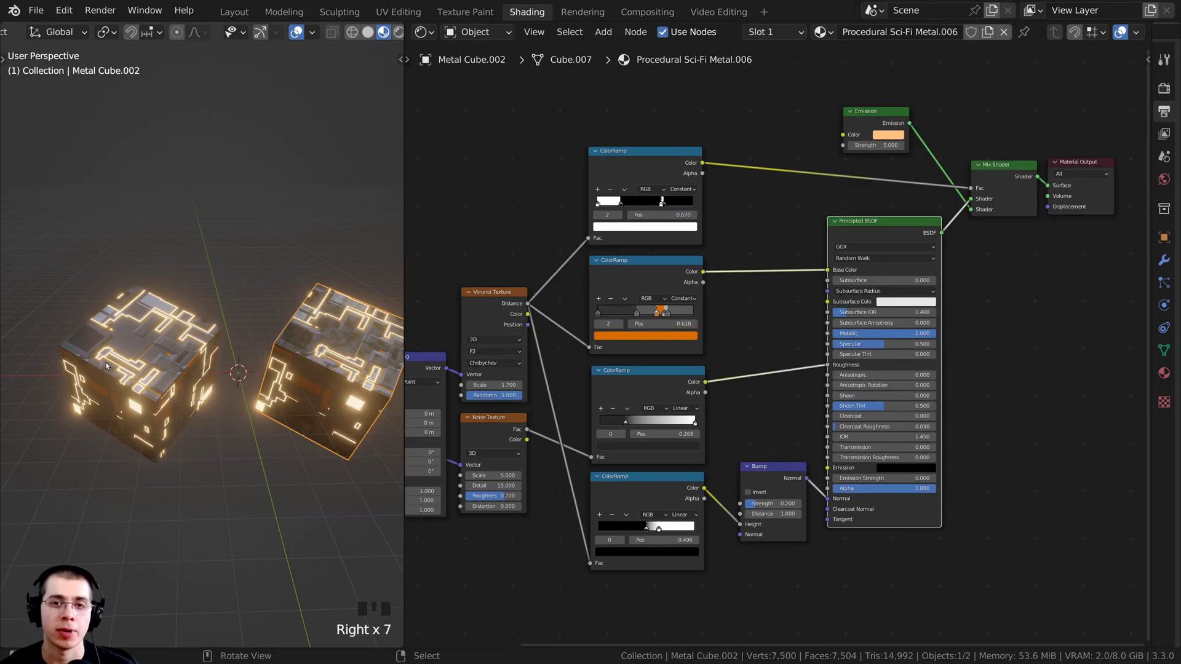
right_click(116, 368)
middle_click_drag(115, 368, 142, 367, "shift")
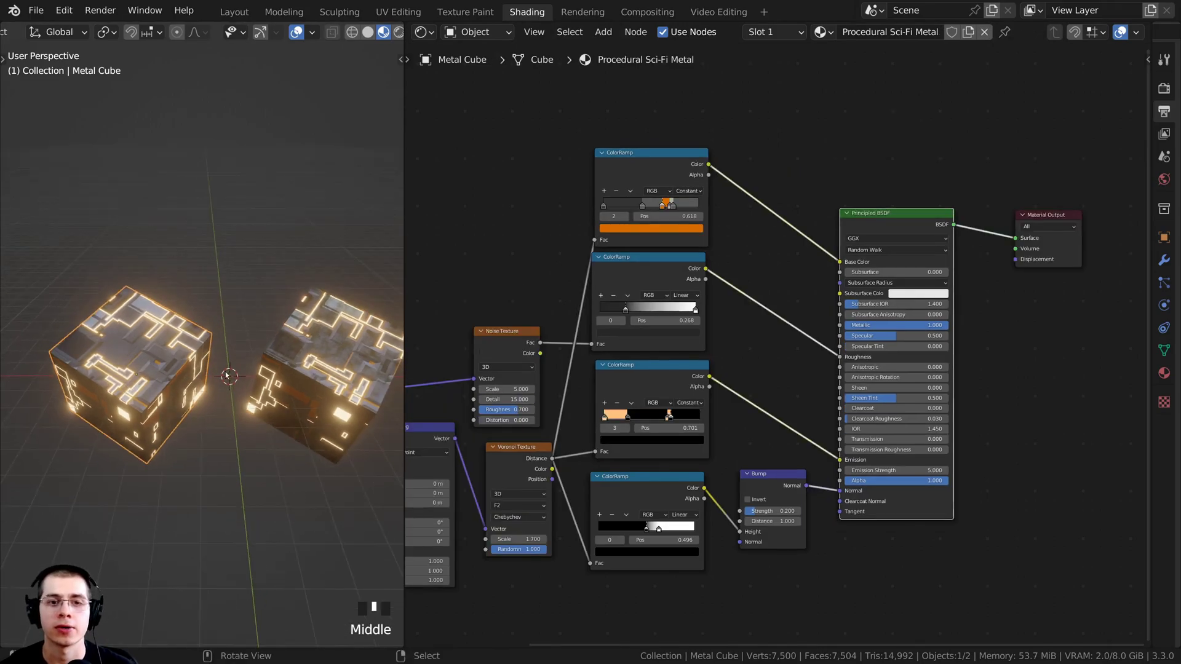
Step: Add an Image Texture node to the Procedural Sci-Fi Metal material and place it unconnected above the Principled BSDF
middle_click_drag(773, 163, 804, 220)
scroll(797, 193, "up", 1)
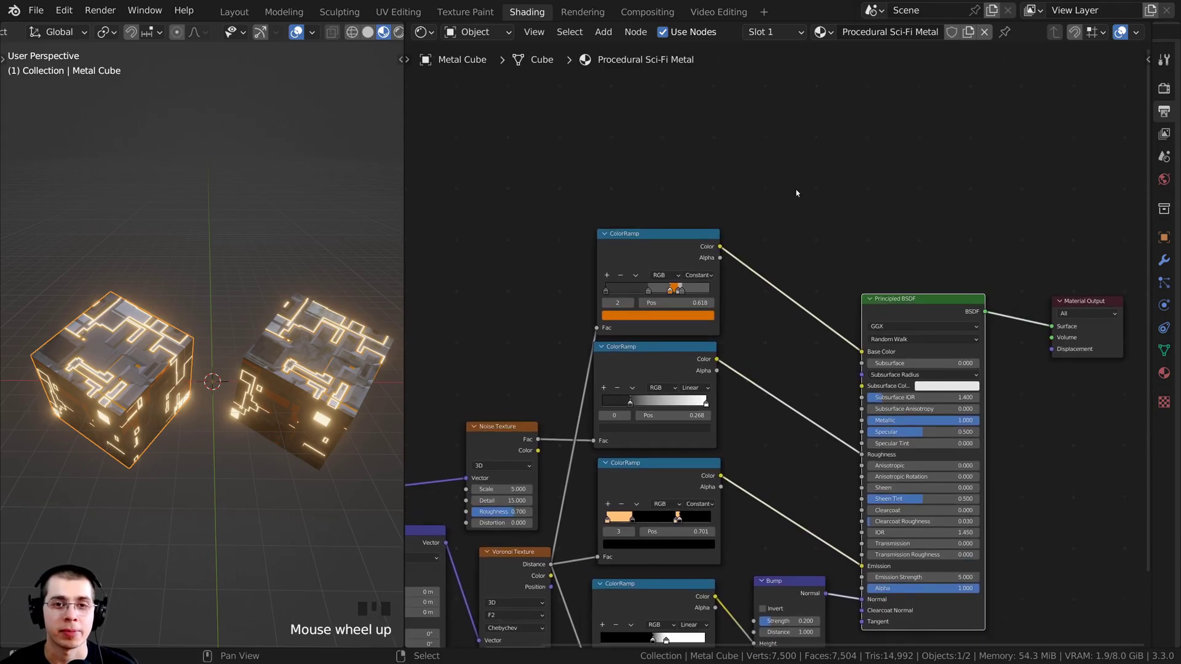
key("shift+a")
left_click(750, 174)
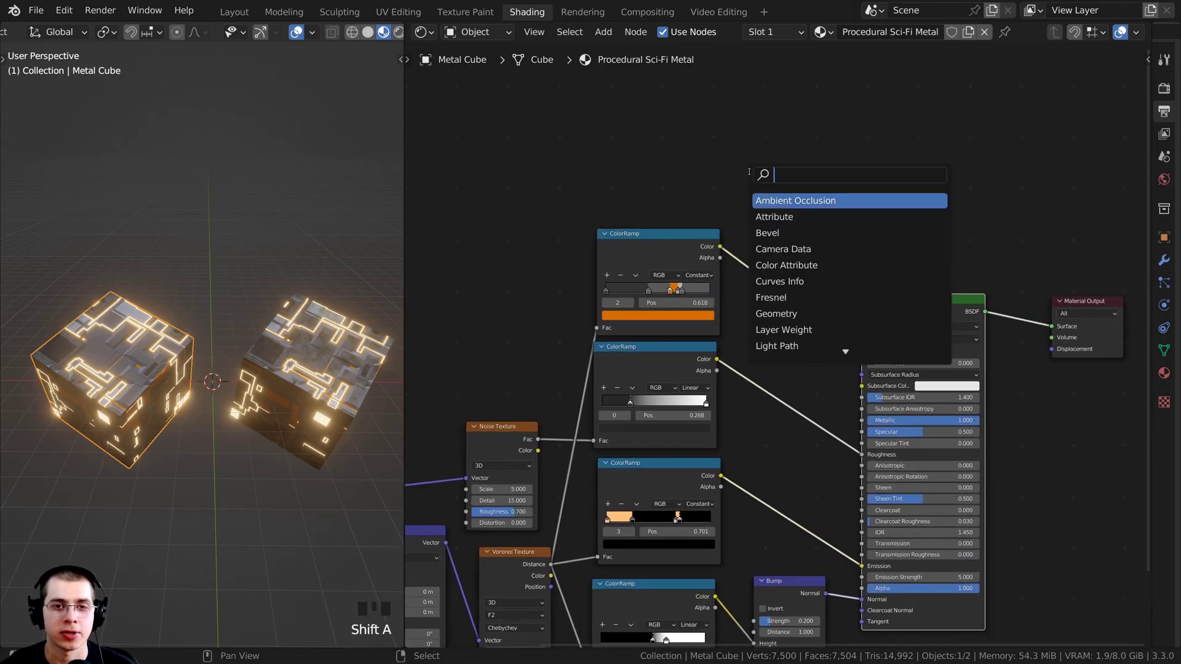
type("im")
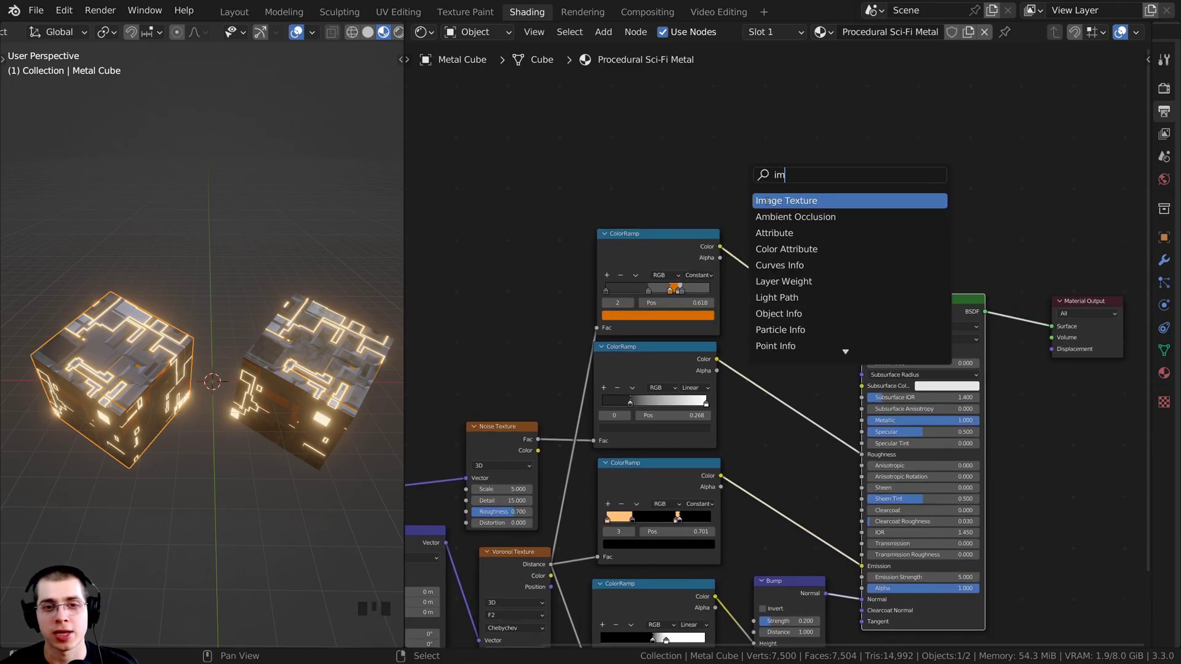
left_click(768, 201)
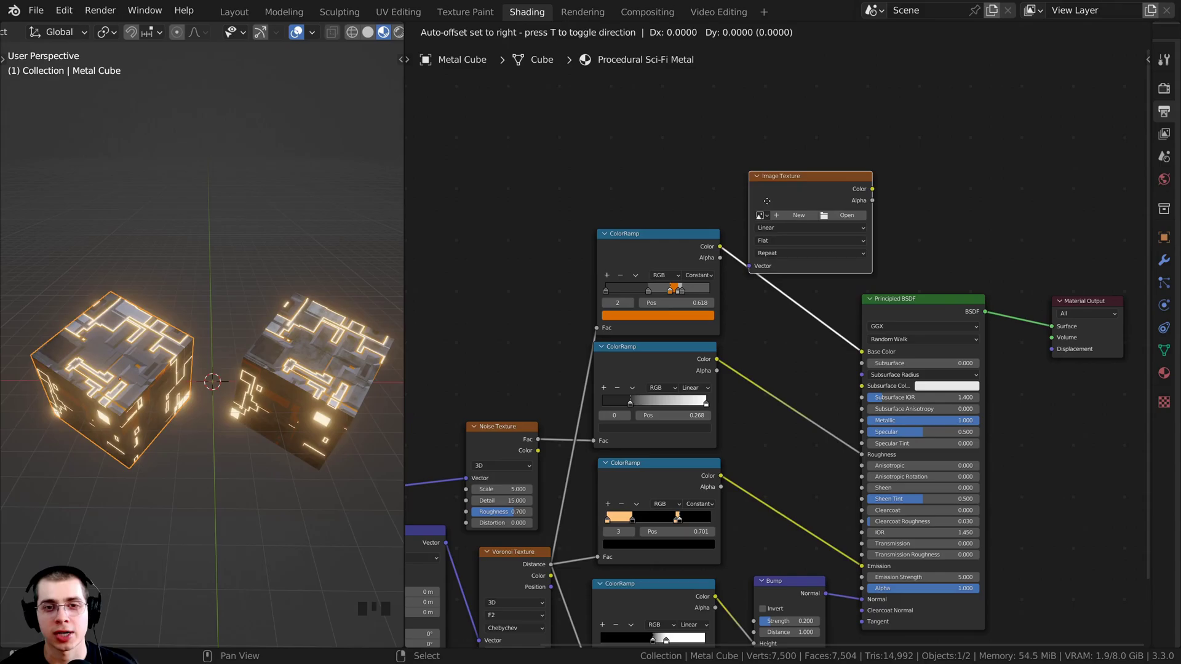
left_click(862, 198)
Step: Start creating a new image in the Image Texture node and name it Emit
scroll(780, 239, "up", 3)
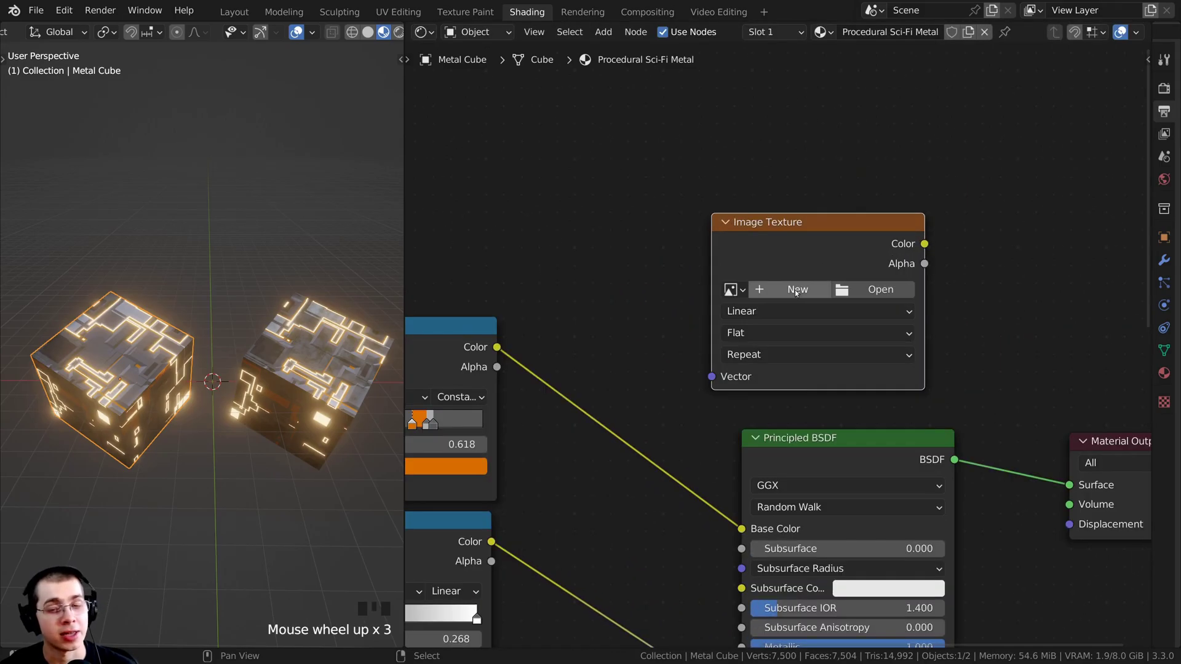
left_click(791, 295)
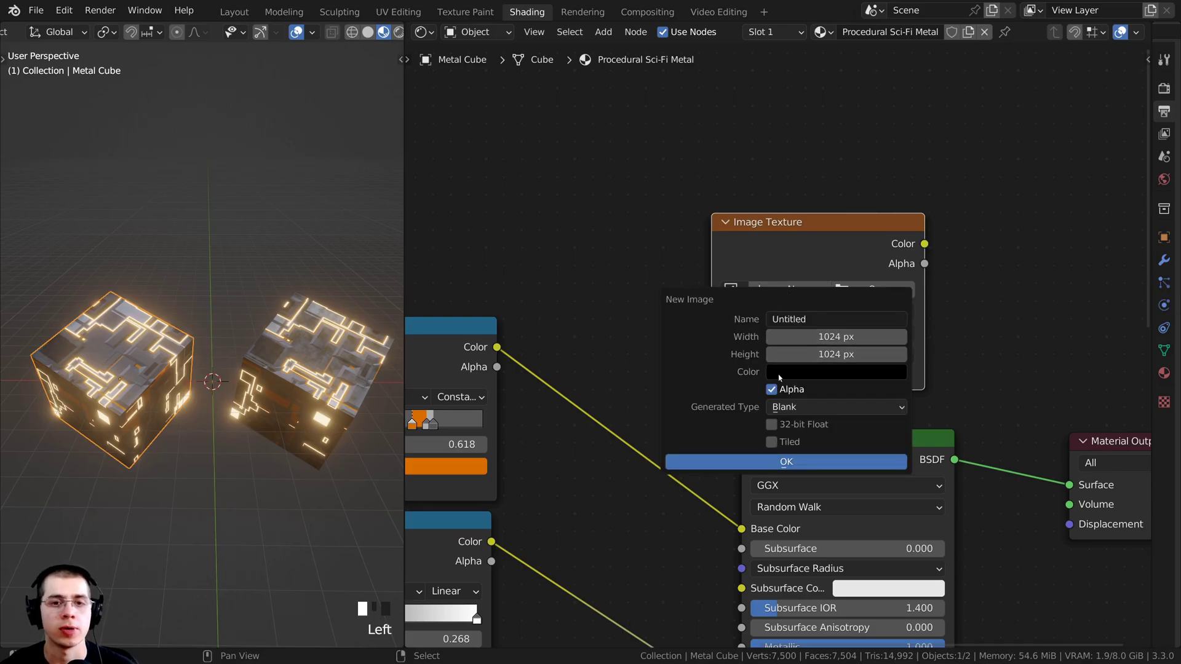
left_click(792, 320)
key("BackSpace")
key("BackSpace")
key("BackSpace")
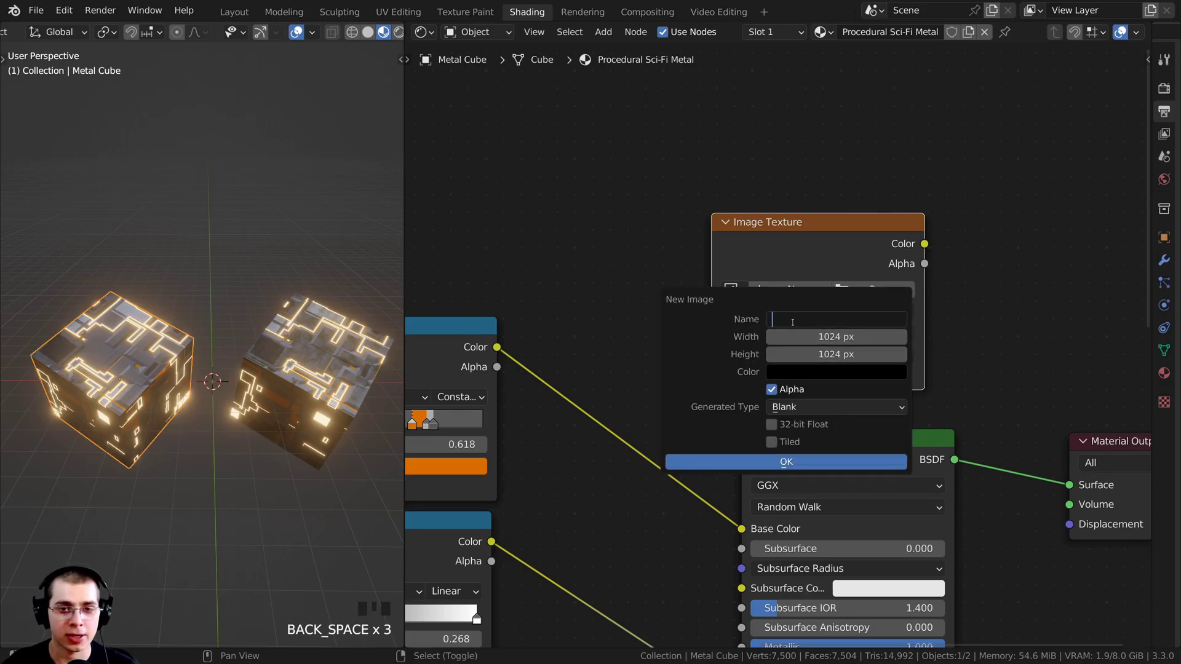
type("Emit")
key("Return")
left_click(822, 314)
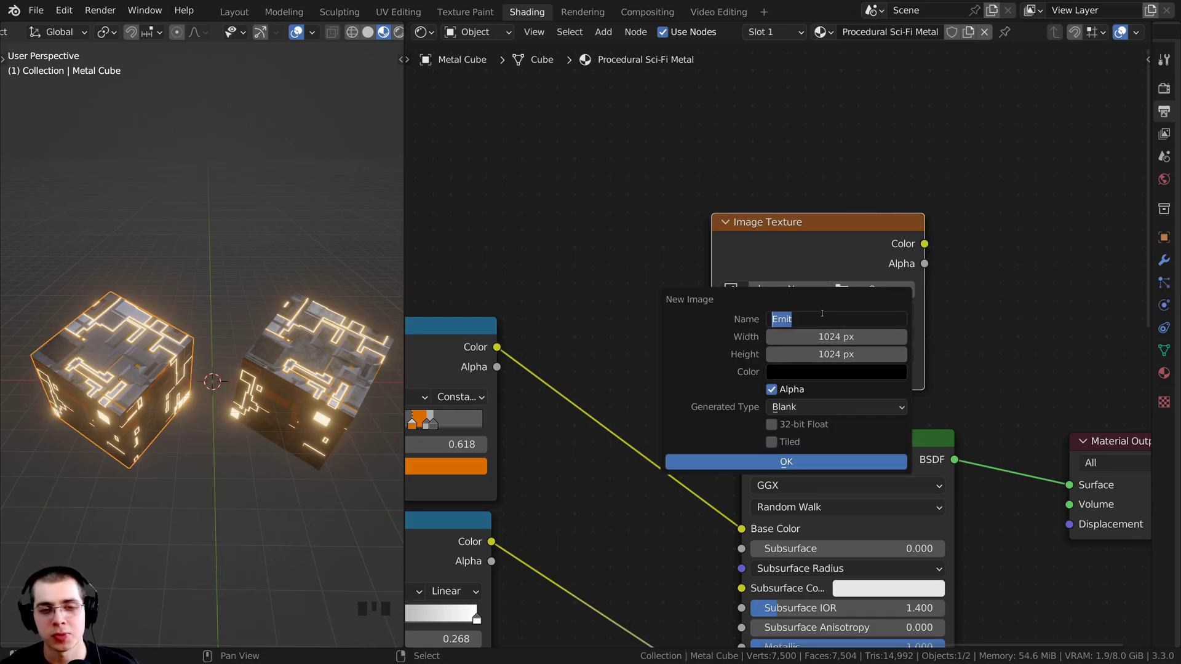
left_click(805, 322)
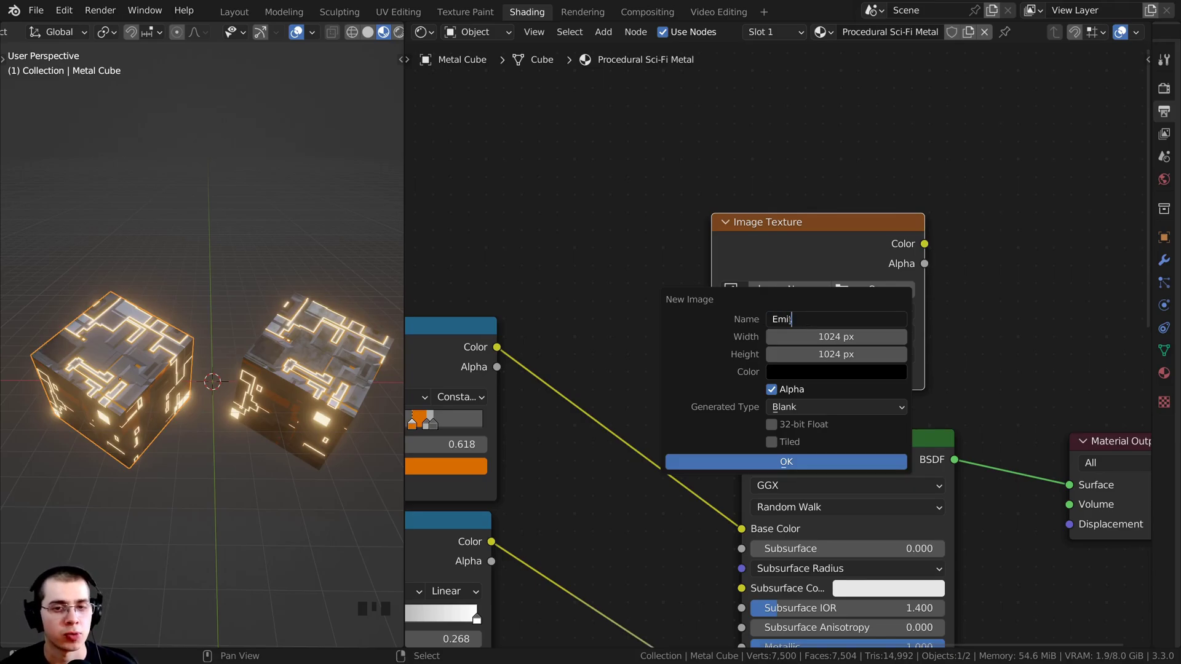
left_click_drag(791, 319, 772, 320)
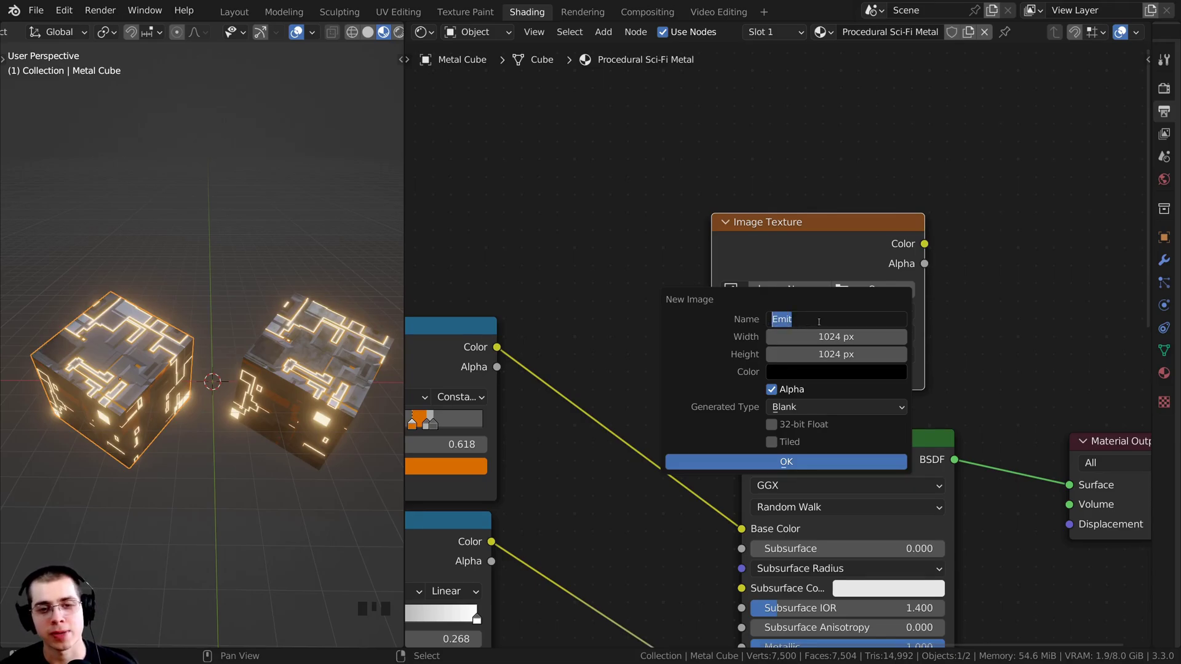
key("Return")
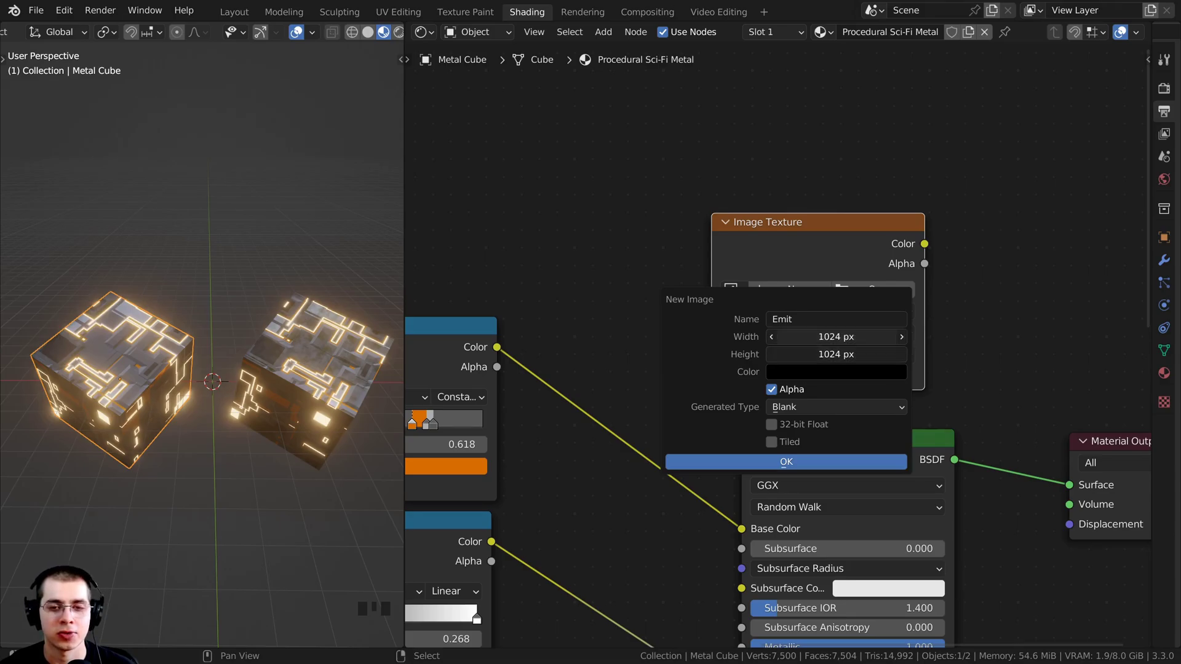
Step: Set both the width and height of the new Emit image to 4096 px
left_click_drag(836, 337, 836, 354)
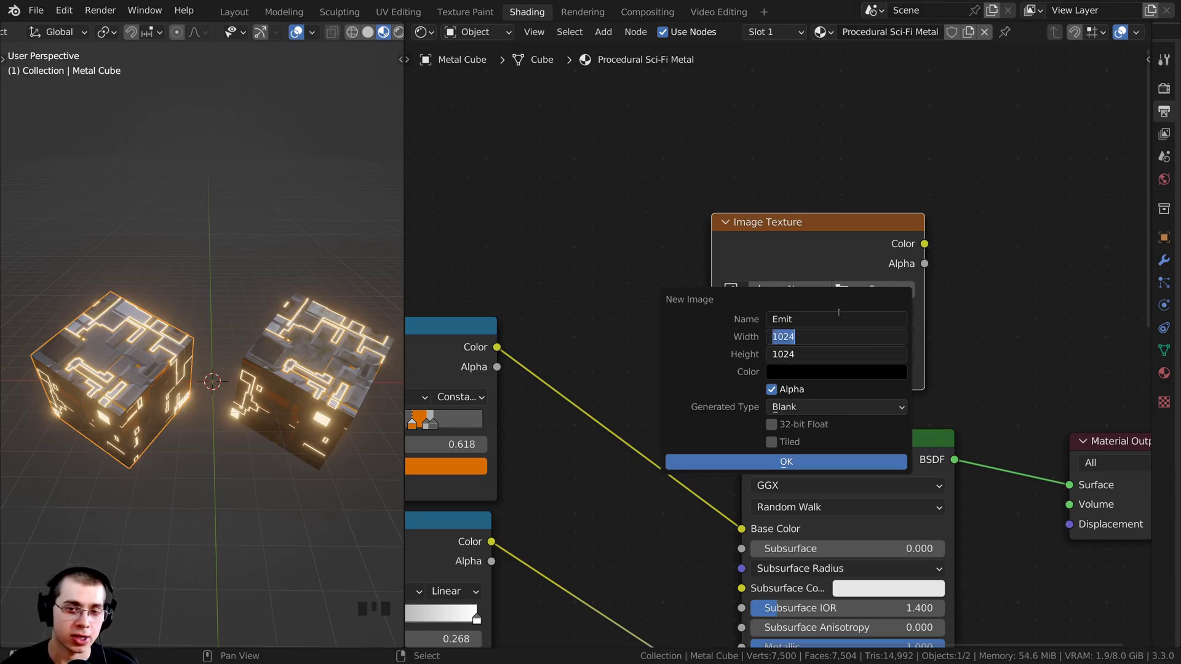
key("BackSpace")
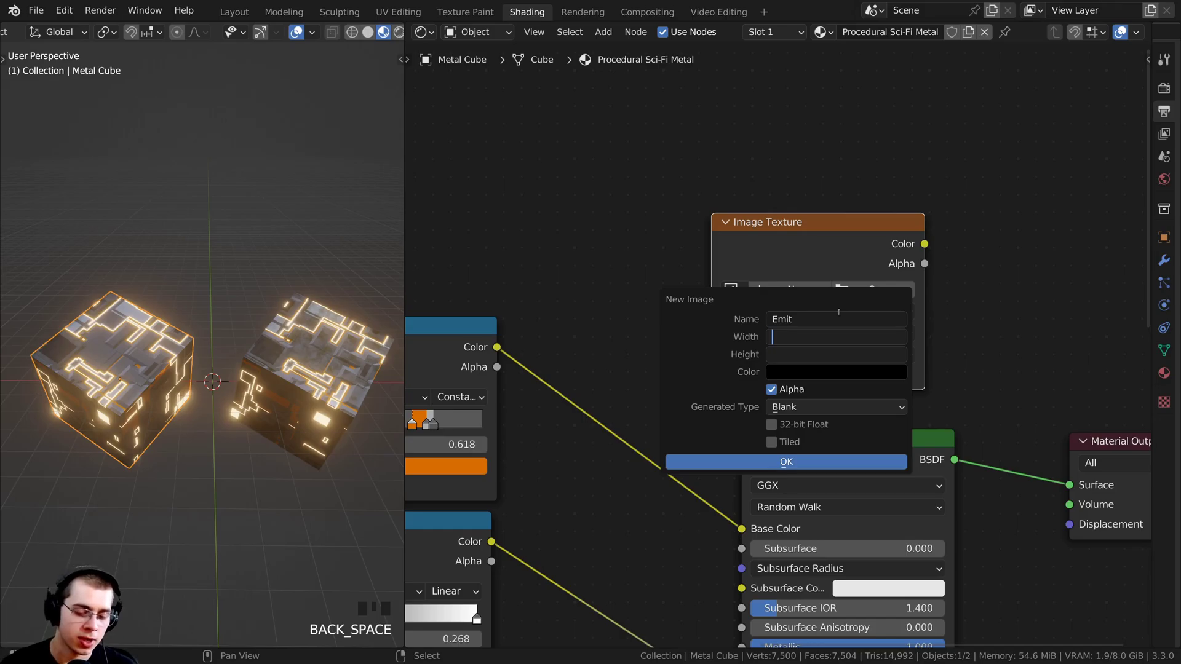
type("4096")
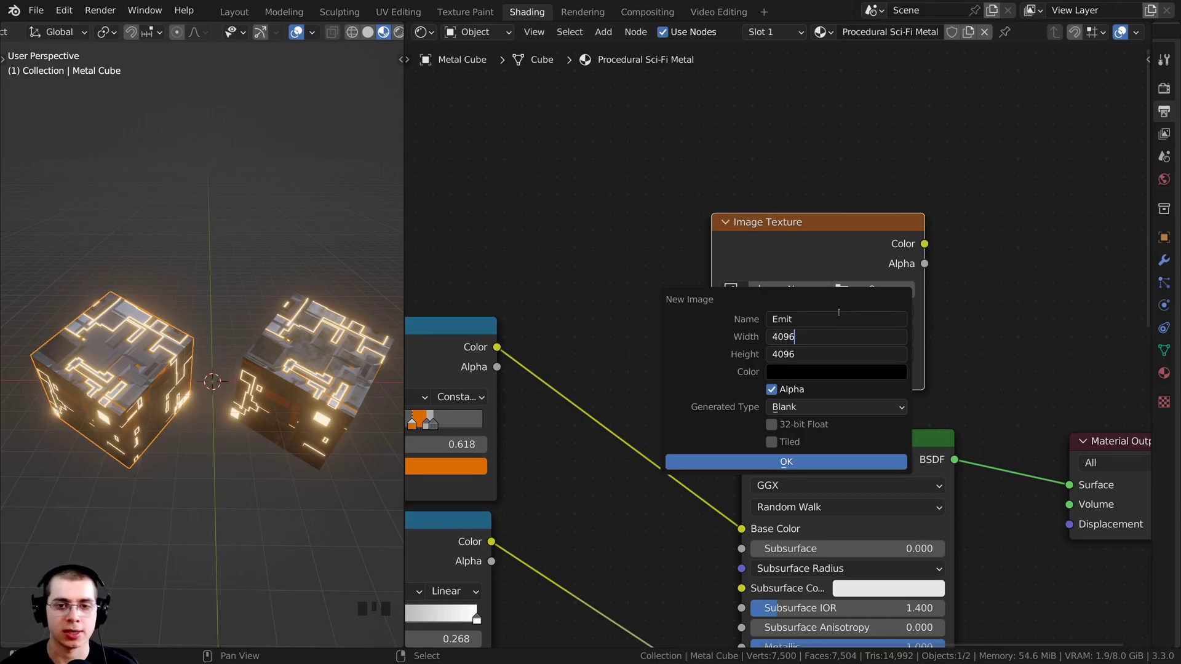
key("Return")
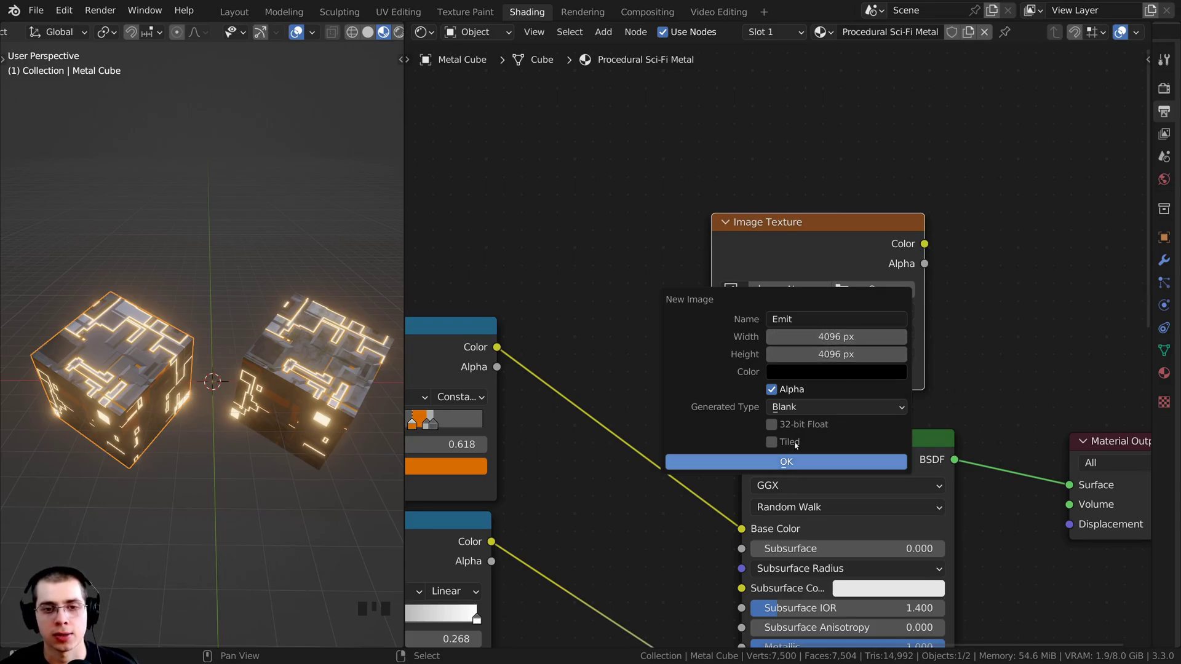
Step: Create the Emit image with the entered settings and move its texture node up, clear of the Principled BSDF
left_click(795, 463)
scroll(790, 393, "down", 3)
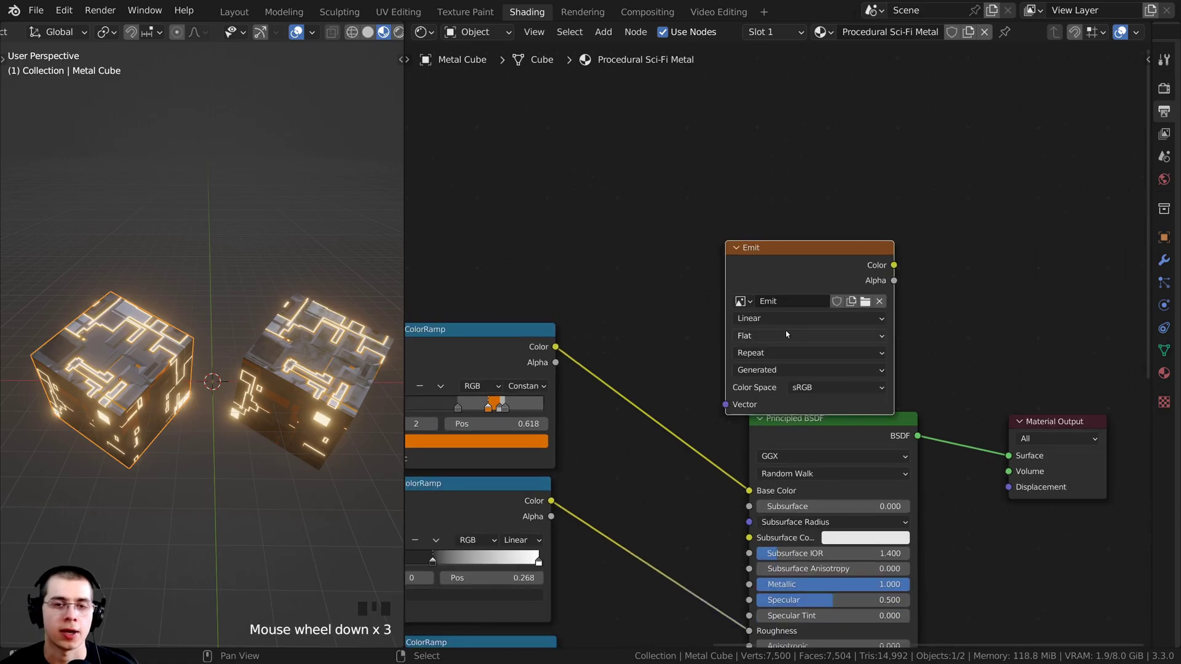
left_click_drag(787, 268, 783, 245)
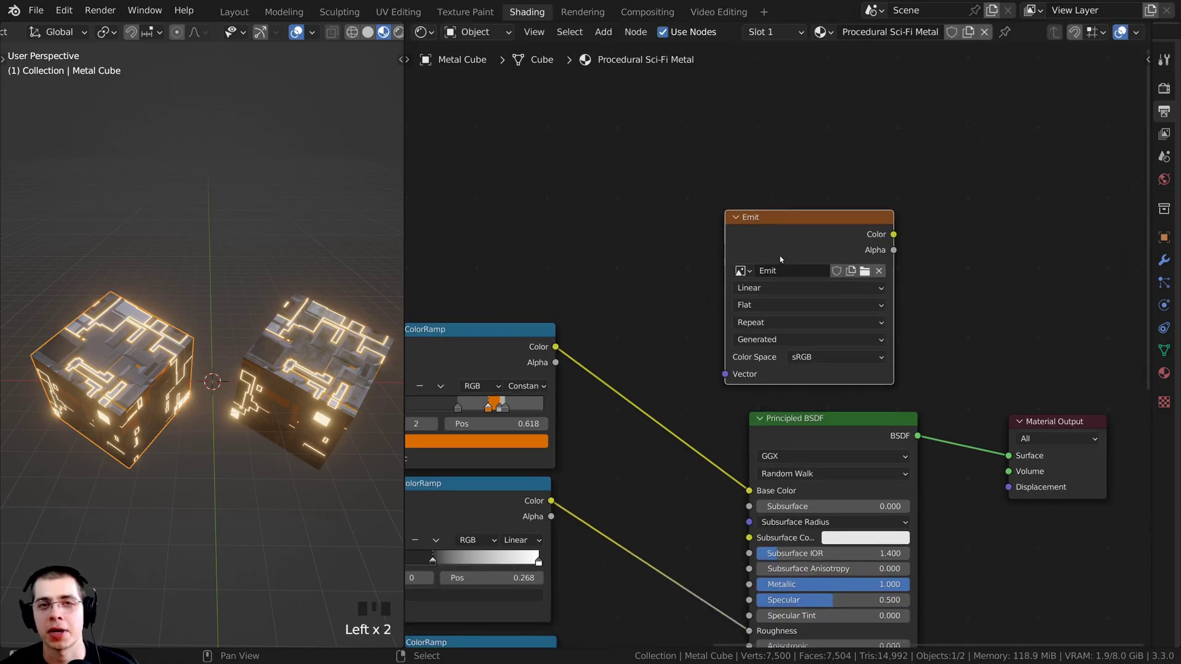
Step: Split the 3D viewport into two stacked areas and switch the upper one to the UV Editor
middle_click_drag(299, 285, 252, 307, "shift")
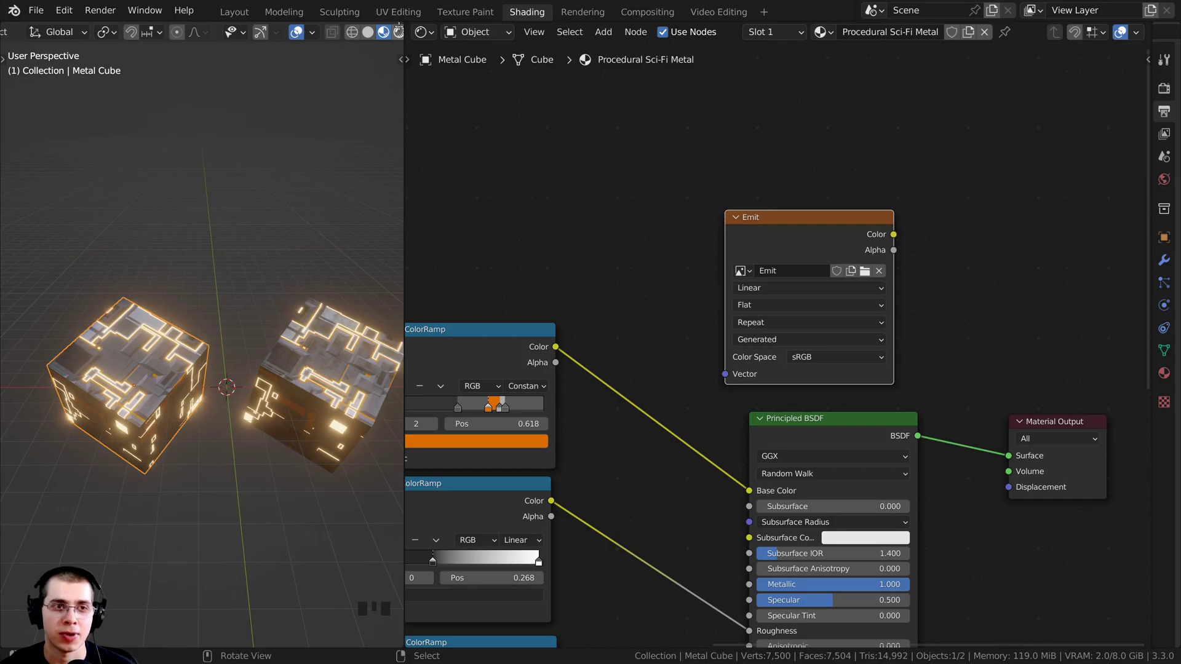
left_click_drag(400, 40, 397, 395)
scroll(269, 197, "up", 2)
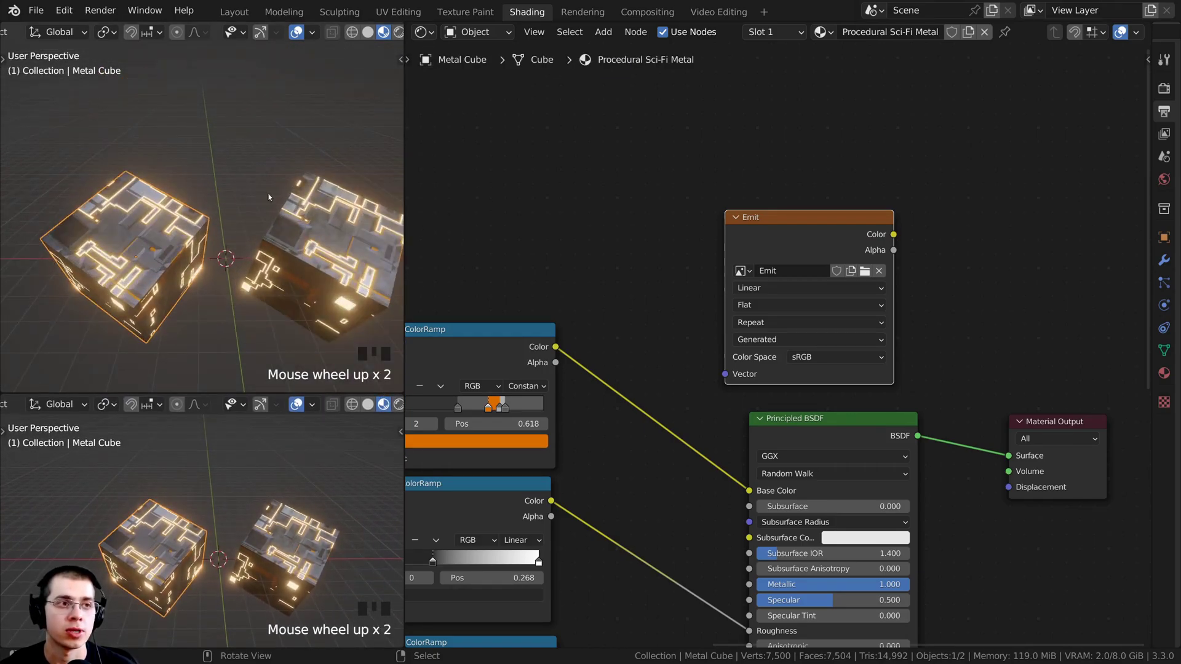
scroll(86, 34, "up", 17)
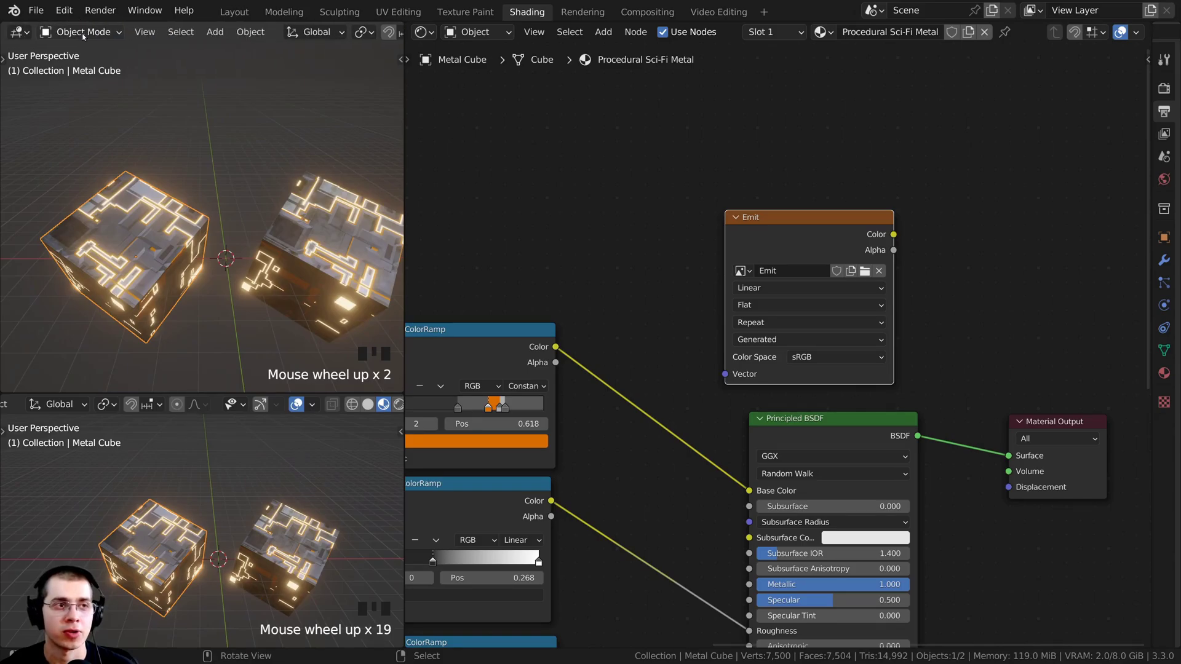
left_click(18, 32)
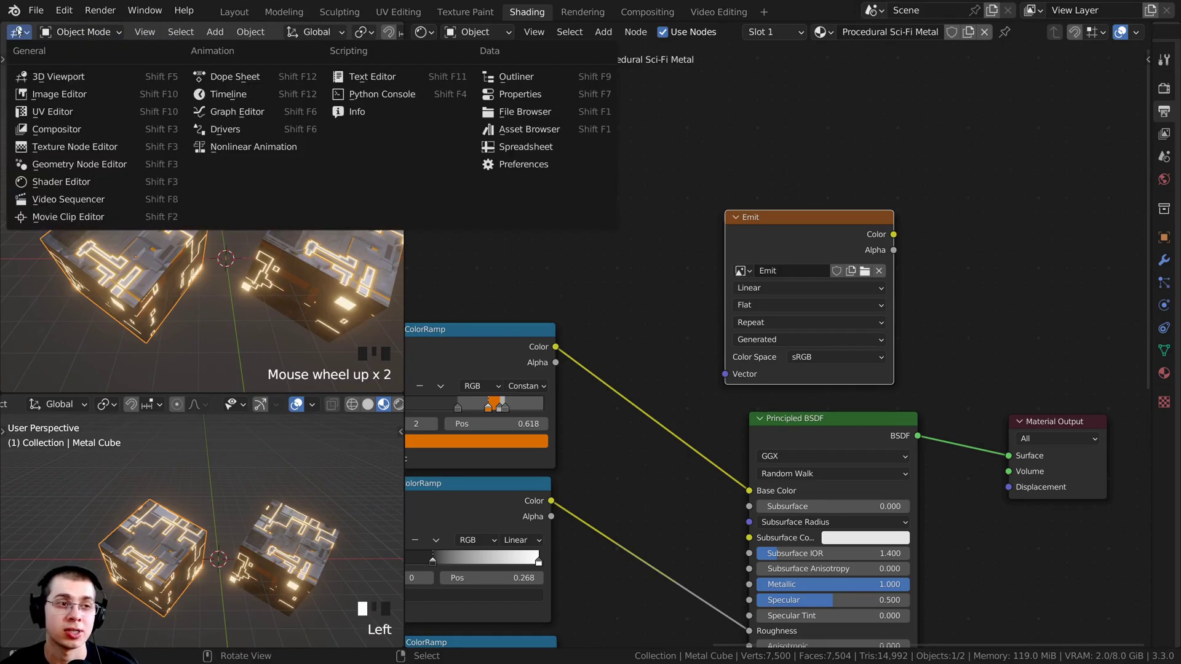
left_click(49, 111)
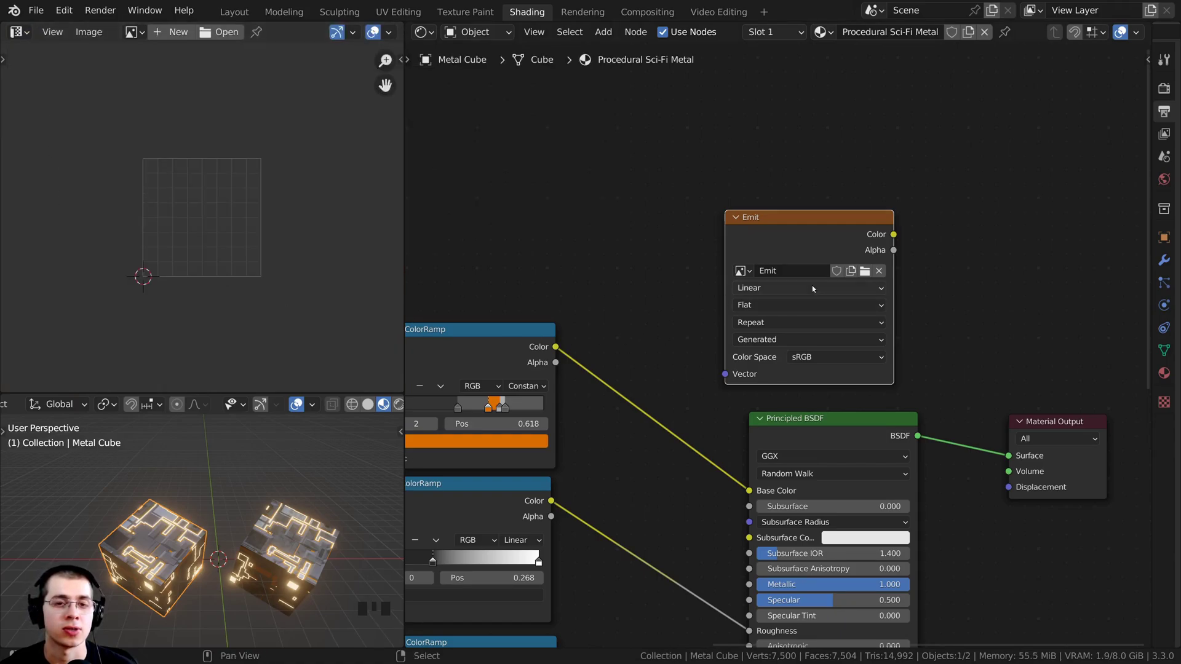
Step: Shift the Emit texture node slightly further up and display the Emit image in the UV editor
left_click_drag(812, 285, 838, 270)
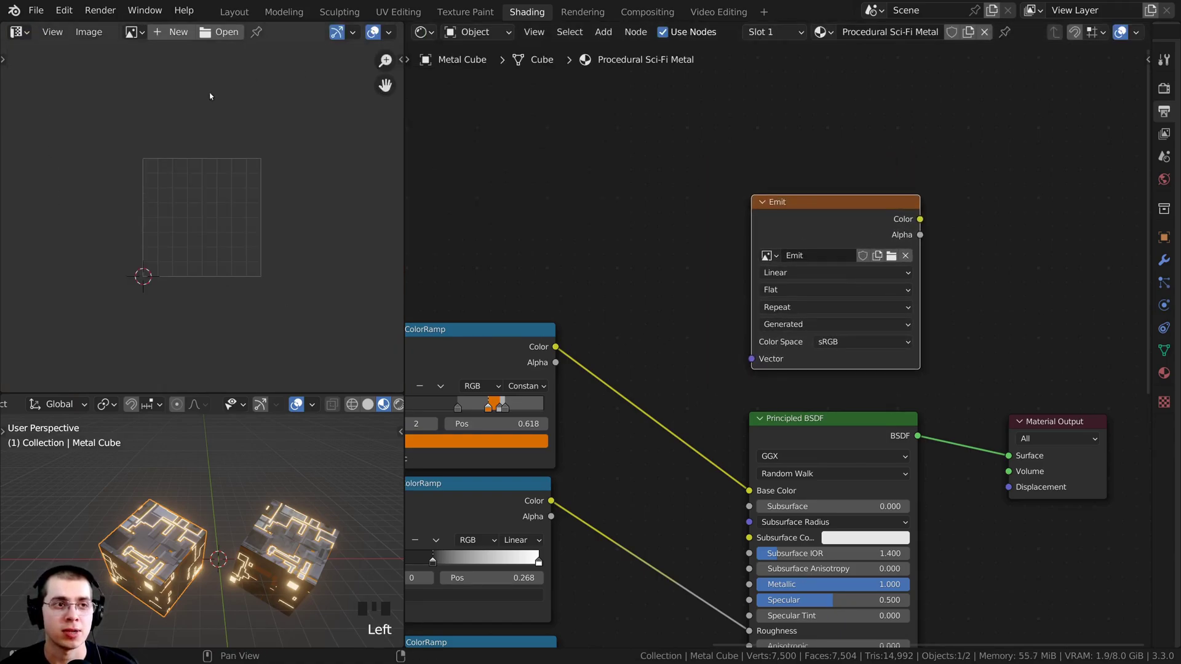
left_click(131, 34)
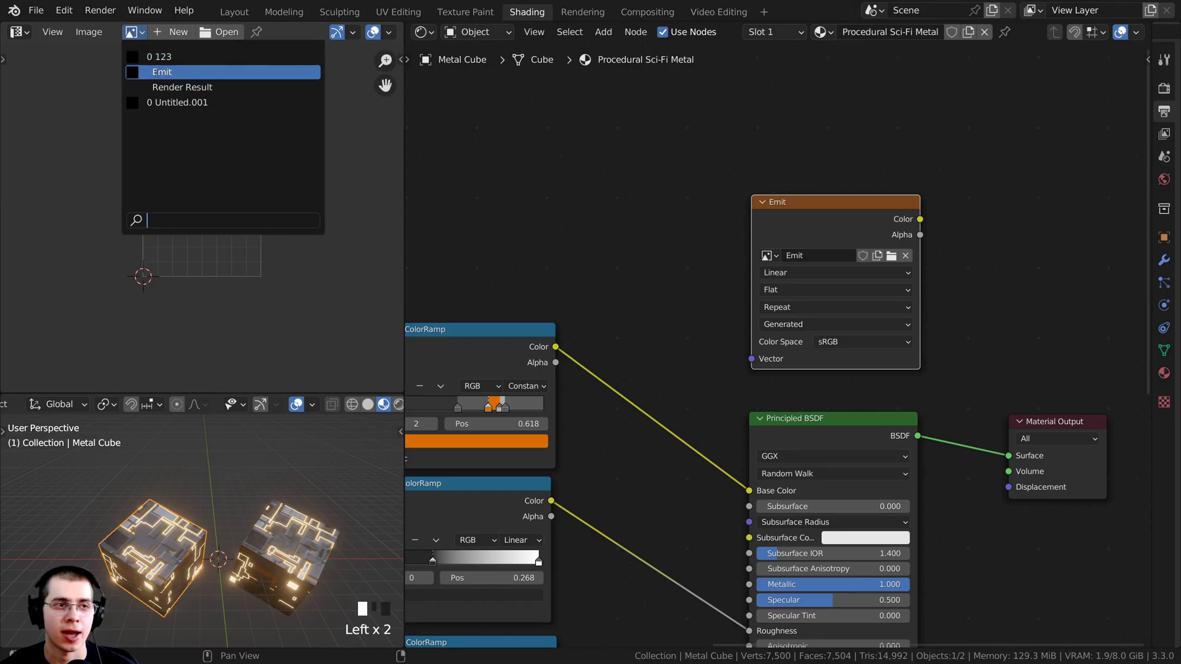
left_click(187, 72)
scroll(312, 198, "down", 10)
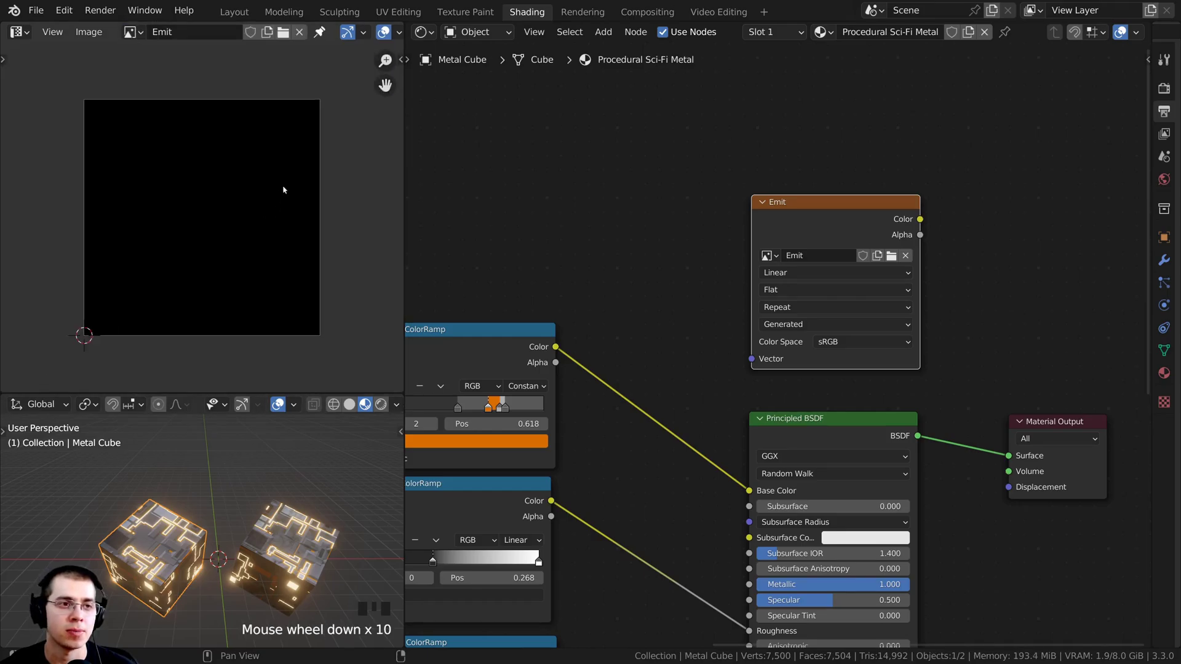
mouse_move(261, 153)
middle_mouse_down()
mouse_move(258, 178)
mouse_move(262, 167)
middle_mouse_up()
middle_click_drag(258, 231, 267, 222)
Step: Enter Edit Mode on Metal Cube, select its entire mesh and check the existing UV layout over the Emit image
middle_click_drag(165, 549, 214, 515)
scroll(184, 546, "up", 3)
key("Tab")
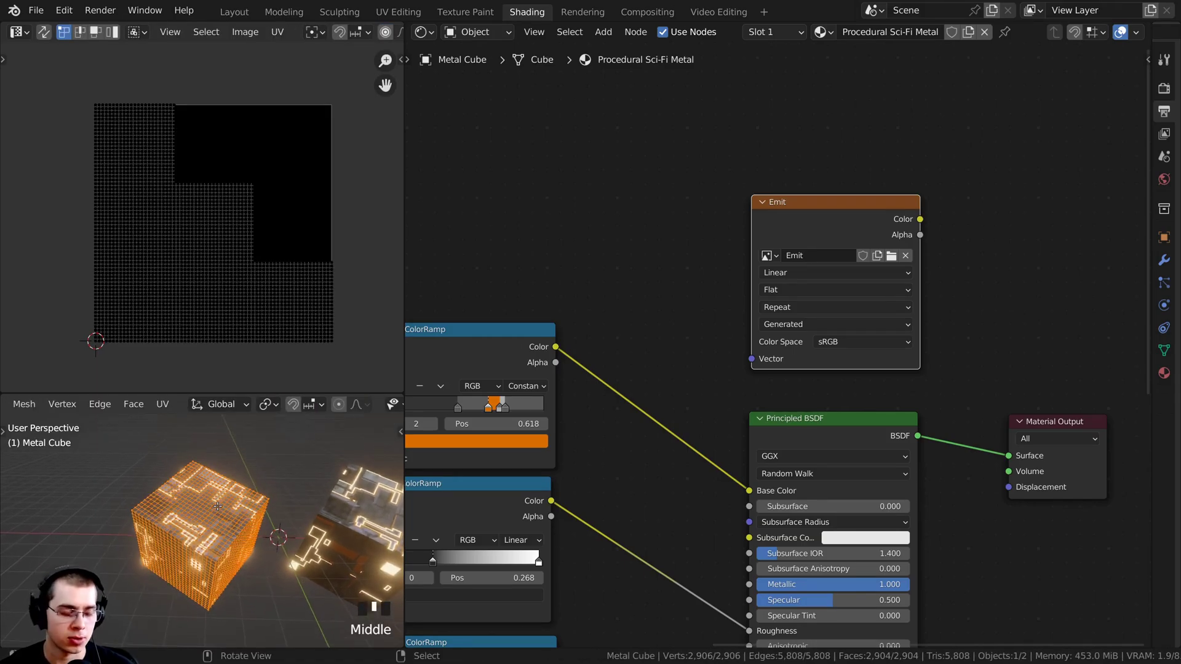
key("a")
key("a")
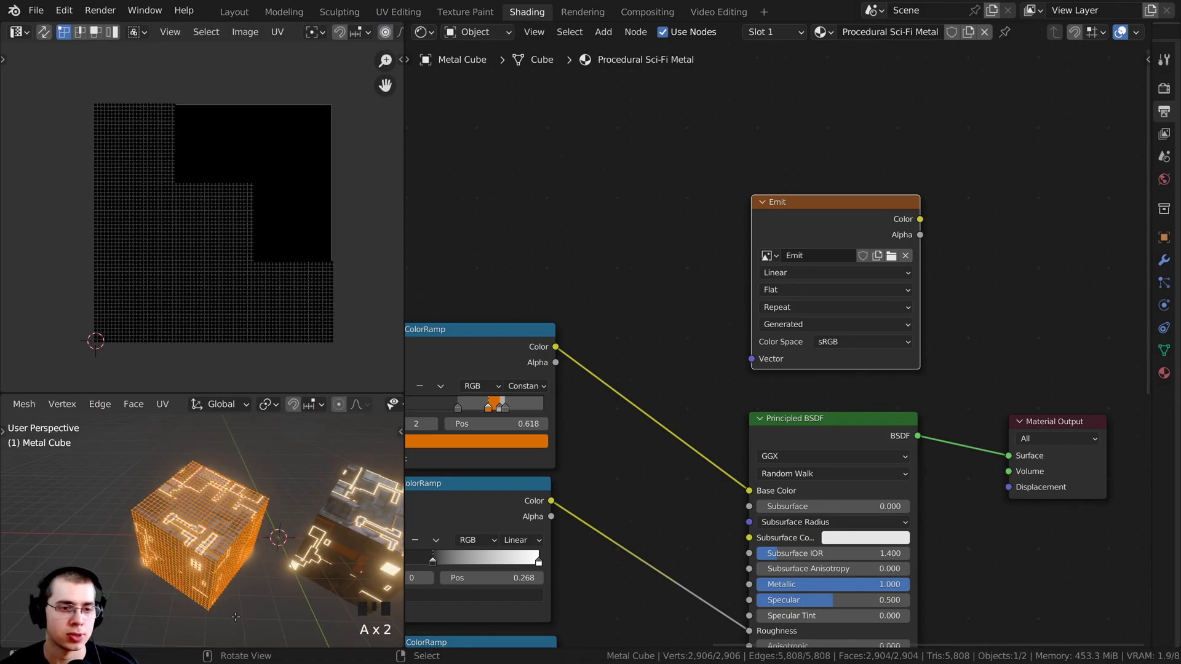
middle_click_drag(234, 466, 232, 467)
scroll(193, 274, "up", 1)
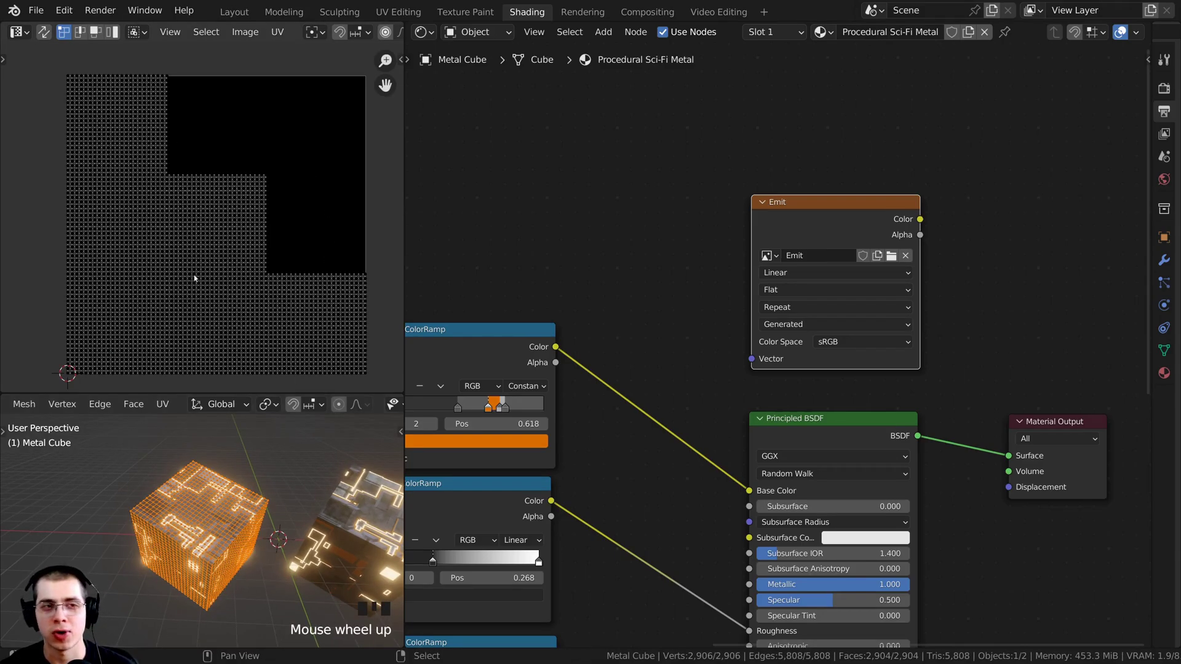
scroll(224, 253, "up", 2)
scroll(185, 231, "down", 2)
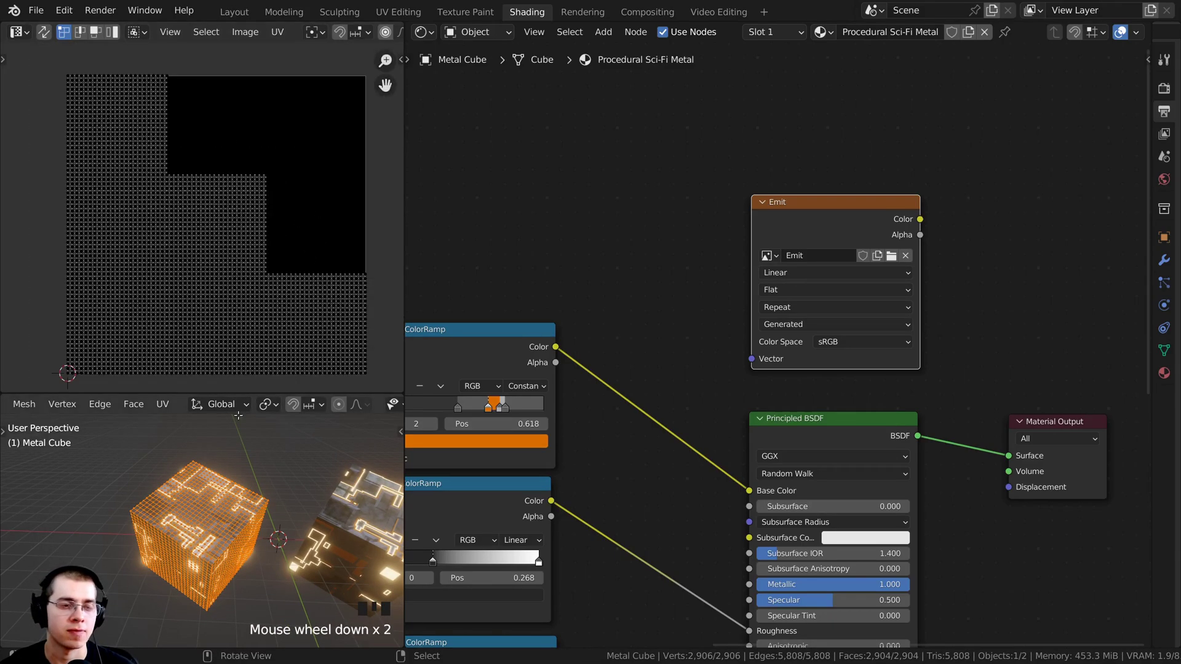
Step: Unwrap the whole Metal Cube mesh with Smart UV Project using an island margin of 0.002
scroll(271, 504, "up", 1)
middle_click_drag(271, 505, 212, 473)
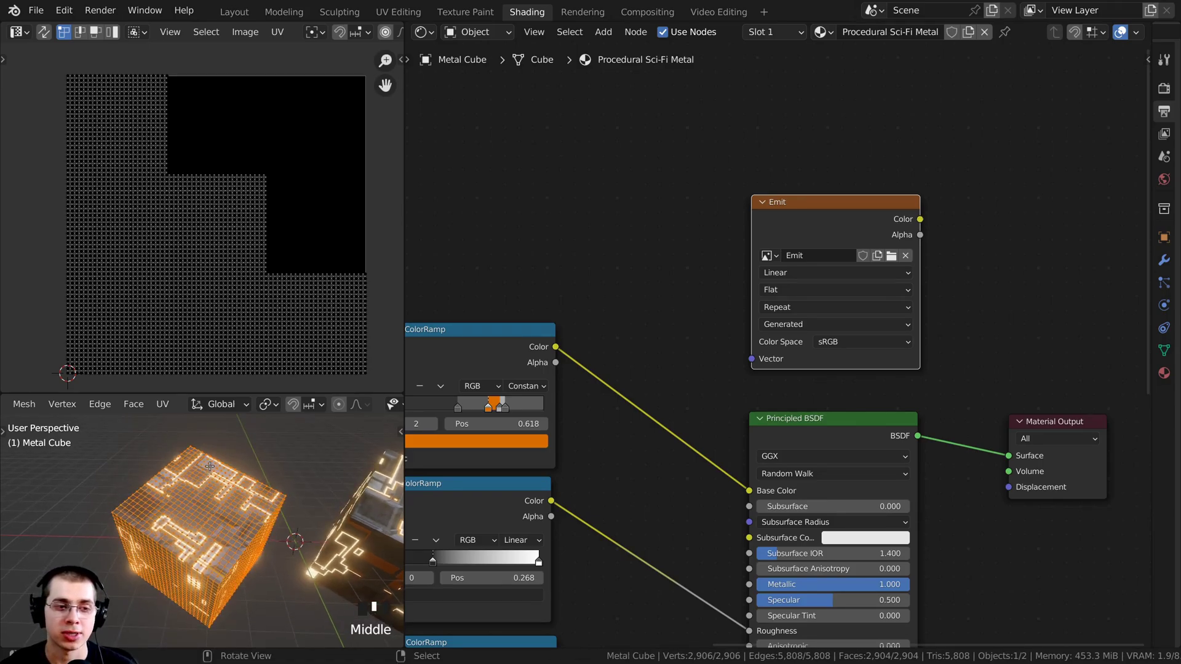
key("u")
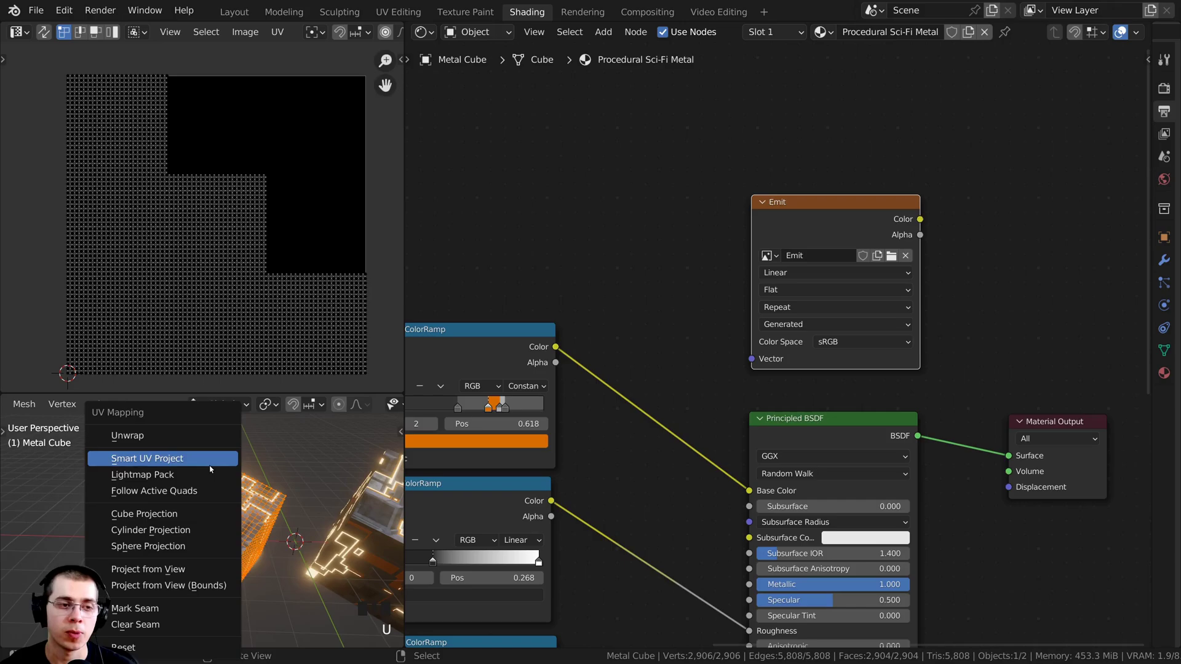
left_click(118, 460)
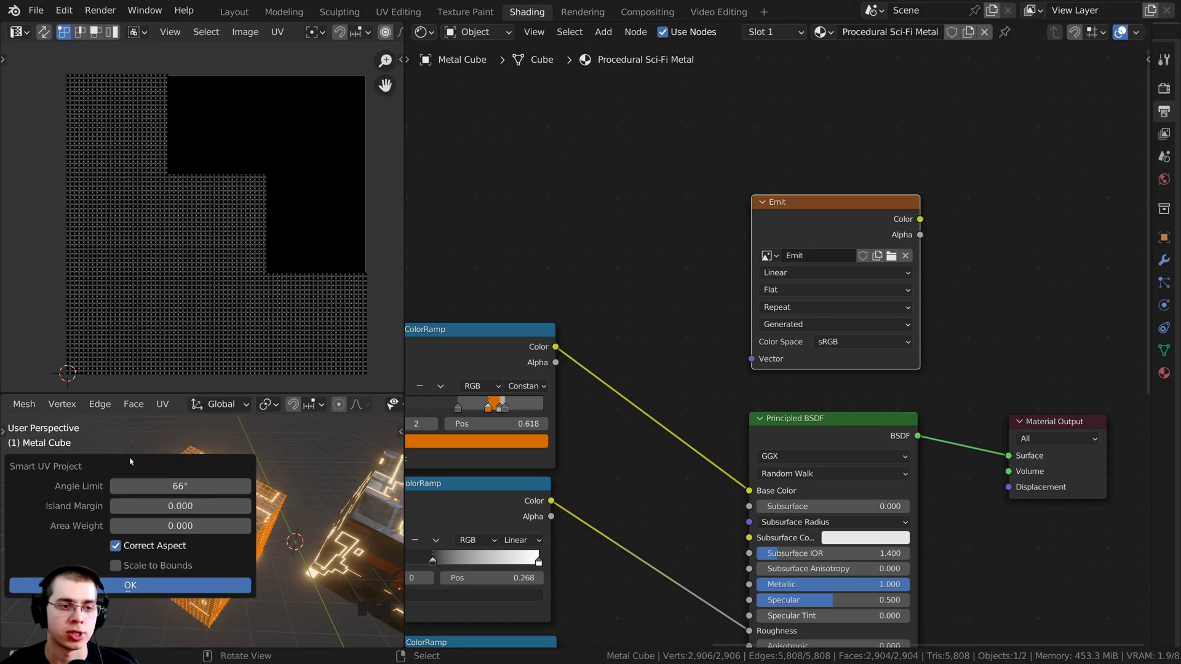
left_click(181, 505)
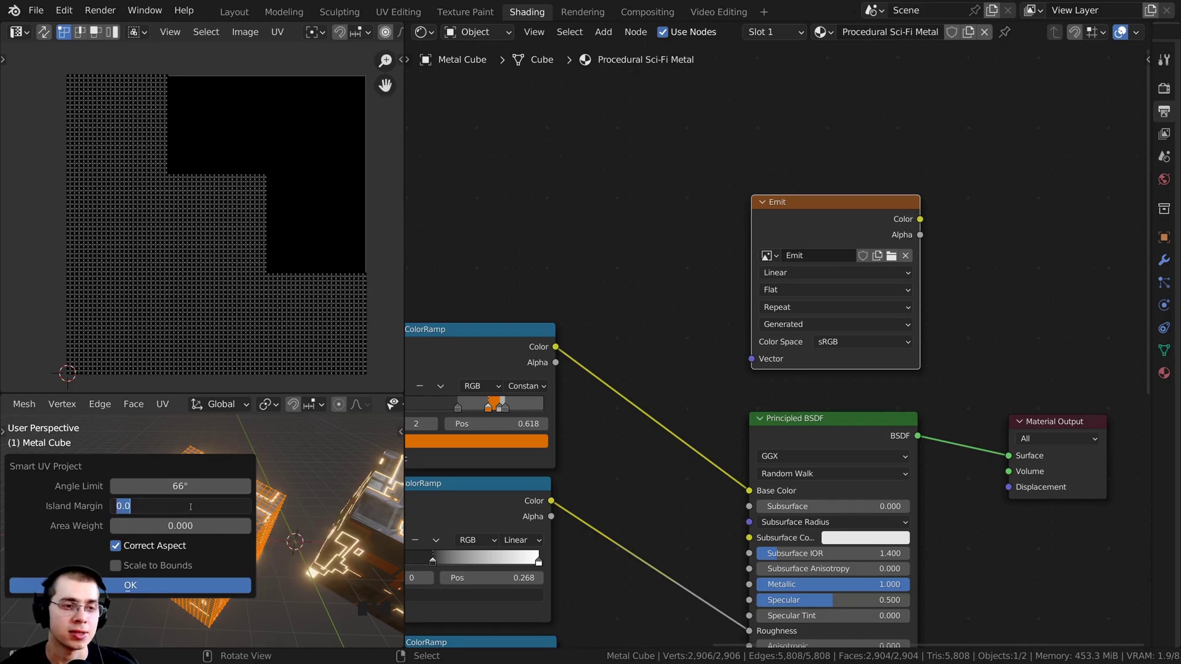
type("0.0")
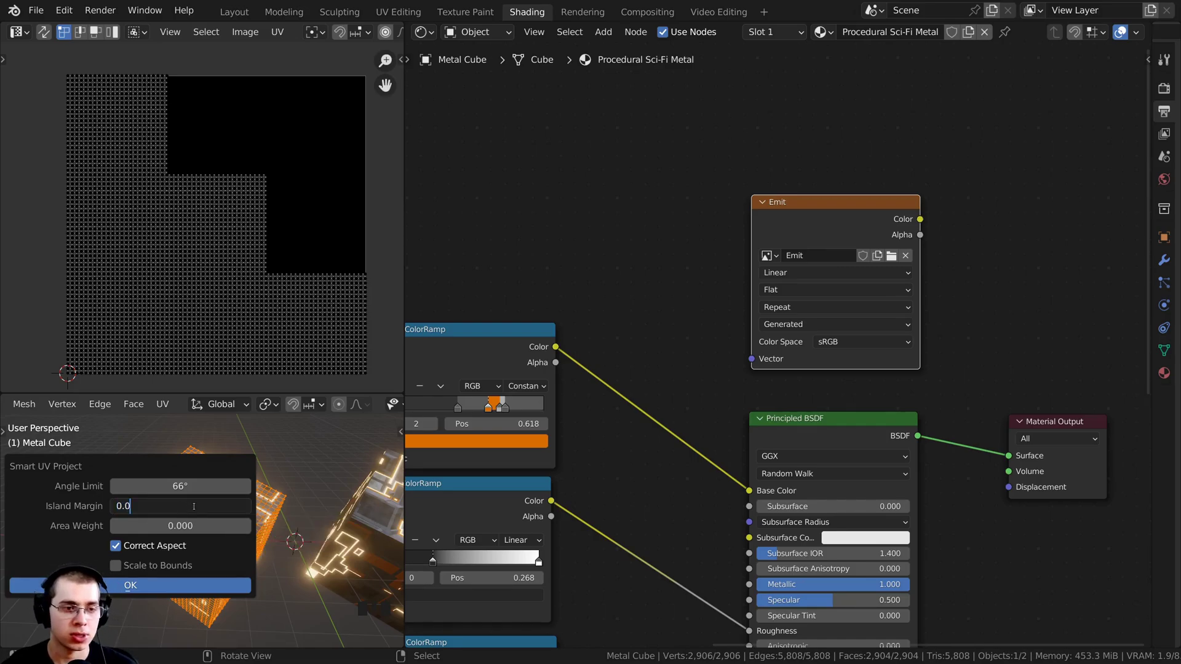
type("02")
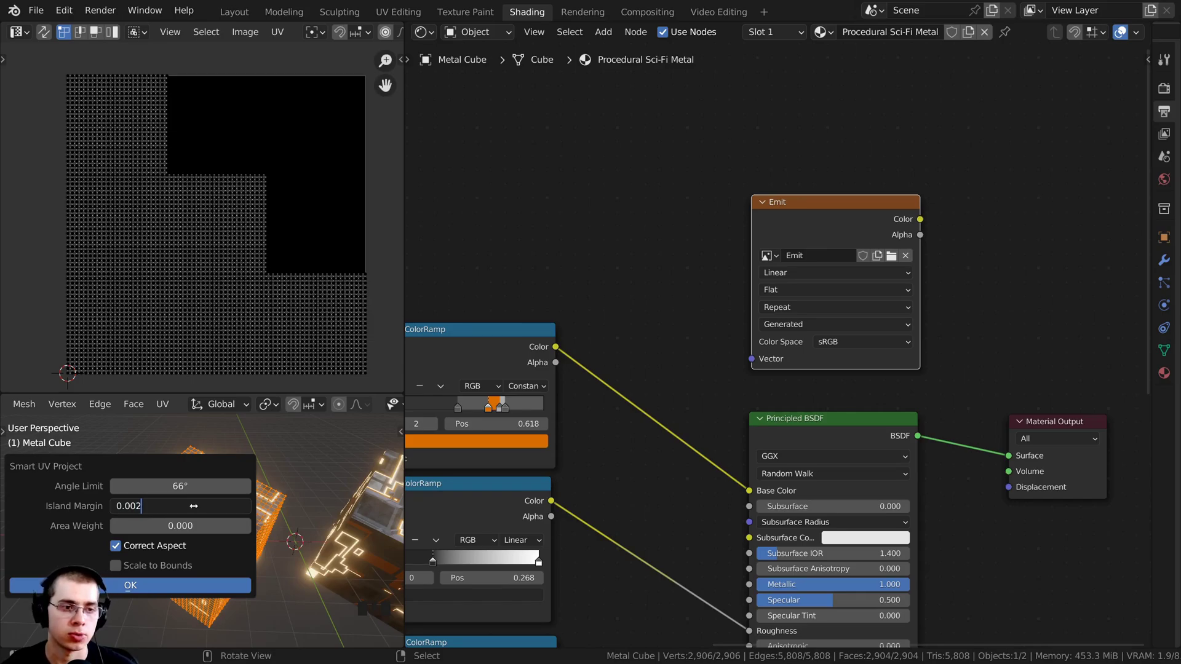
key("Return")
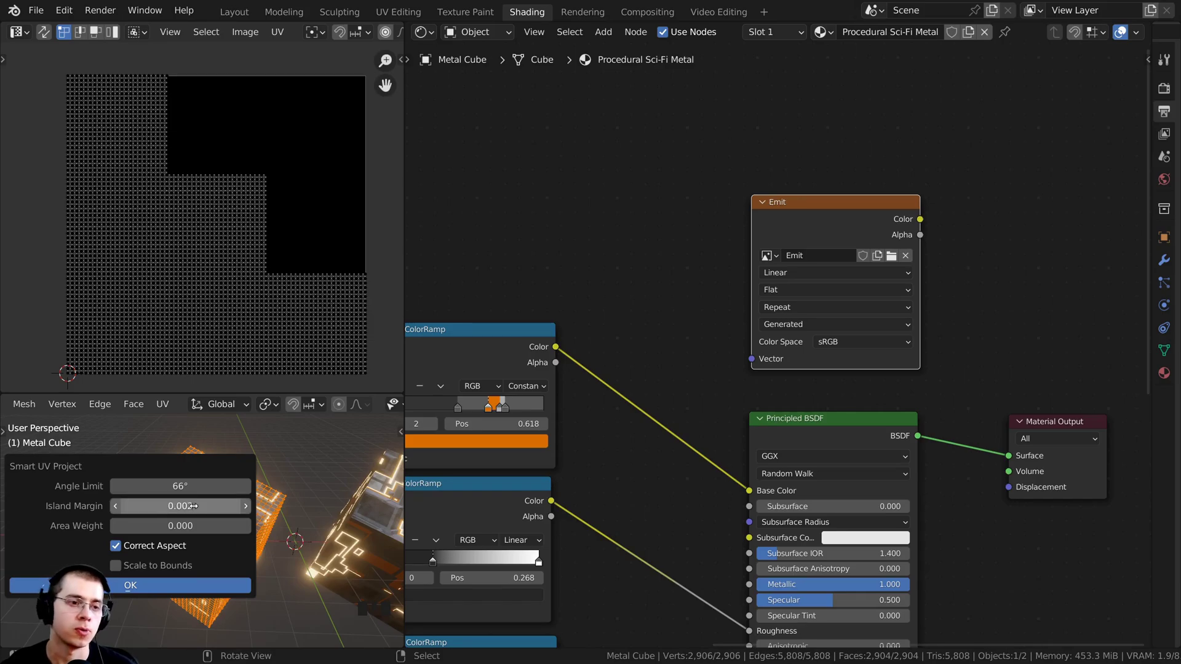
left_click(145, 586)
Step: Examine the new UV layout closely for the gaps between its islands
scroll(196, 180, "up", 2)
scroll(244, 218, "up", 2)
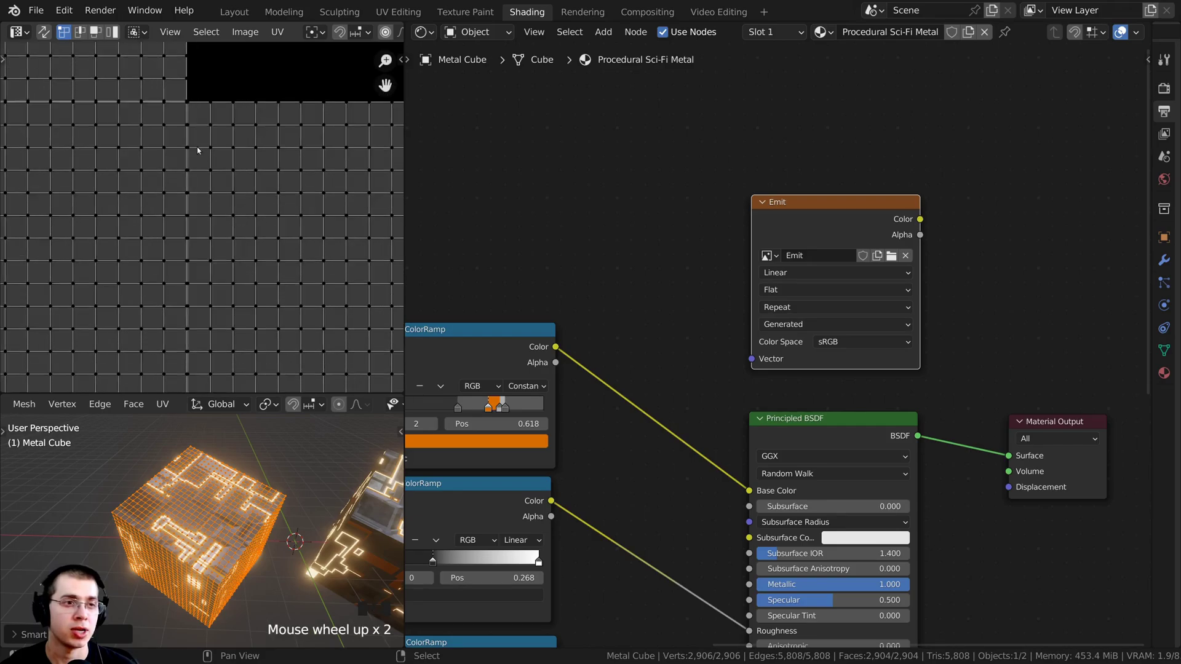
middle_click_drag(243, 217, 223, 251)
scroll(201, 210, "up", 4)
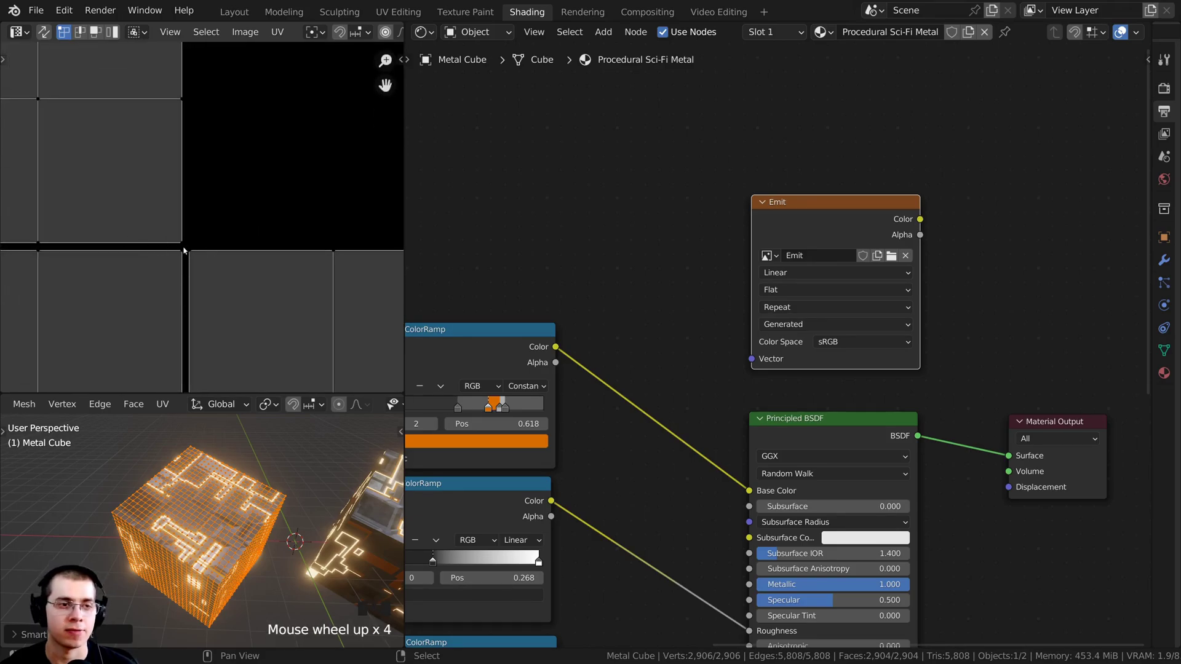
middle_click_drag(183, 247, 193, 230)
scroll(195, 231, "up", 1)
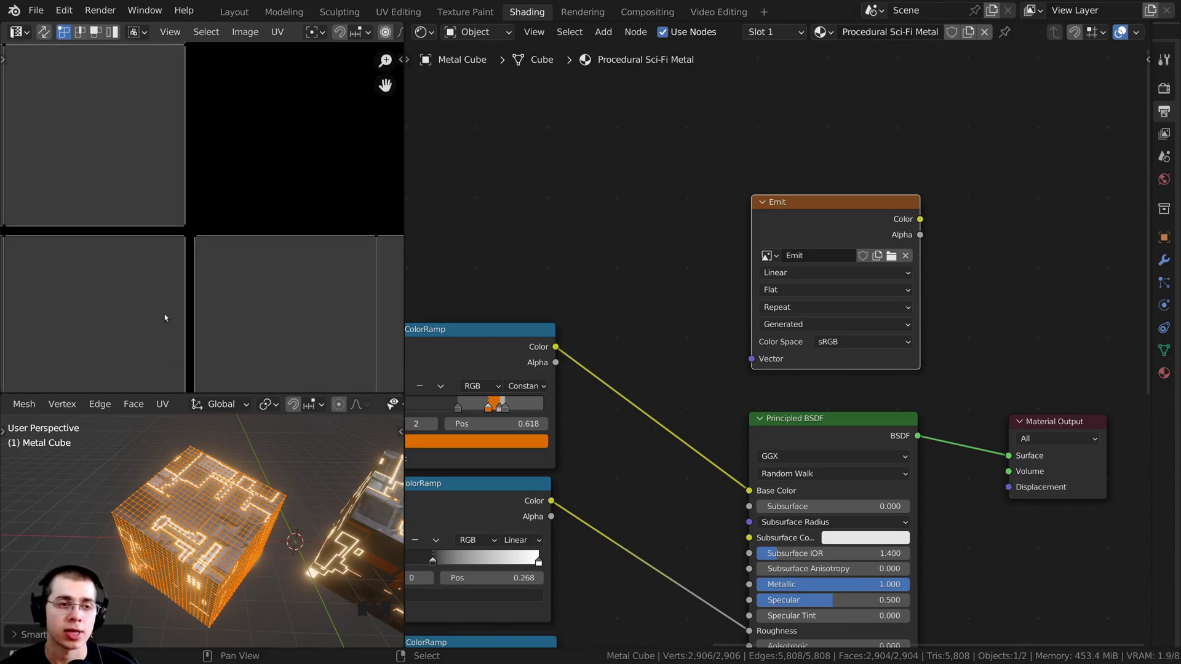
scroll(220, 293, "down", 8)
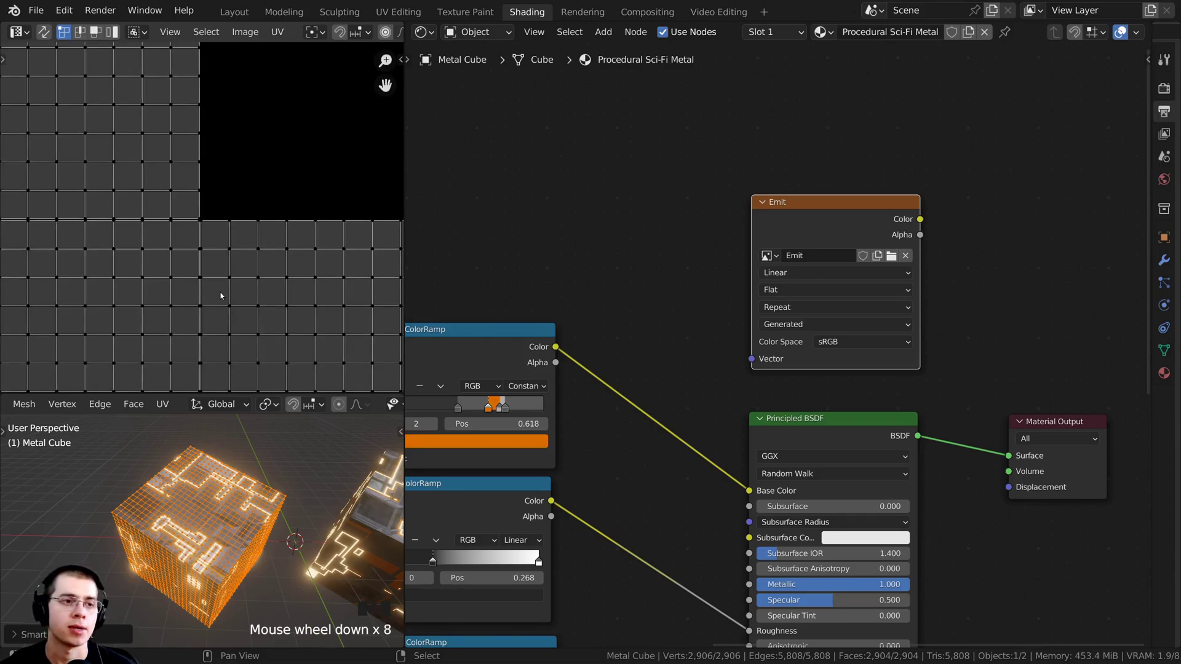
scroll(220, 289, "up", 3)
scroll(215, 184, "down", 9)
scroll(256, 152, "down", 3)
scroll(228, 212, "up", 3)
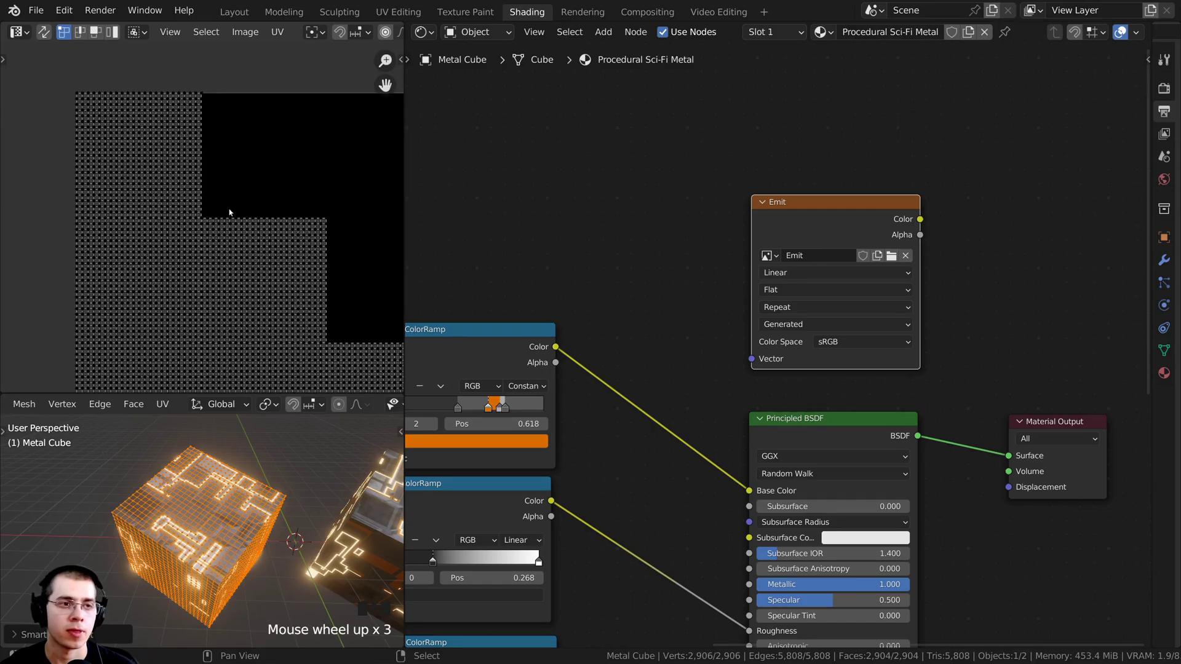
middle_click_drag(234, 169, 198, 83)
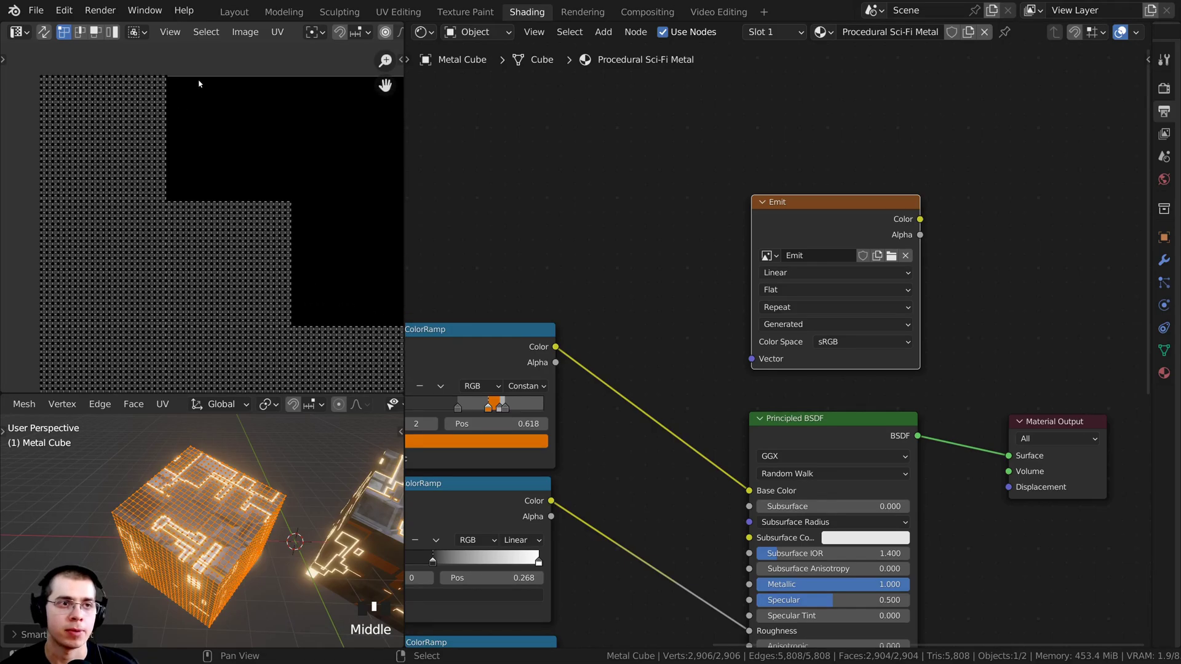
Step: Check the cube's UV layout for overlapping faces with Select Overlap
left_click(207, 33)
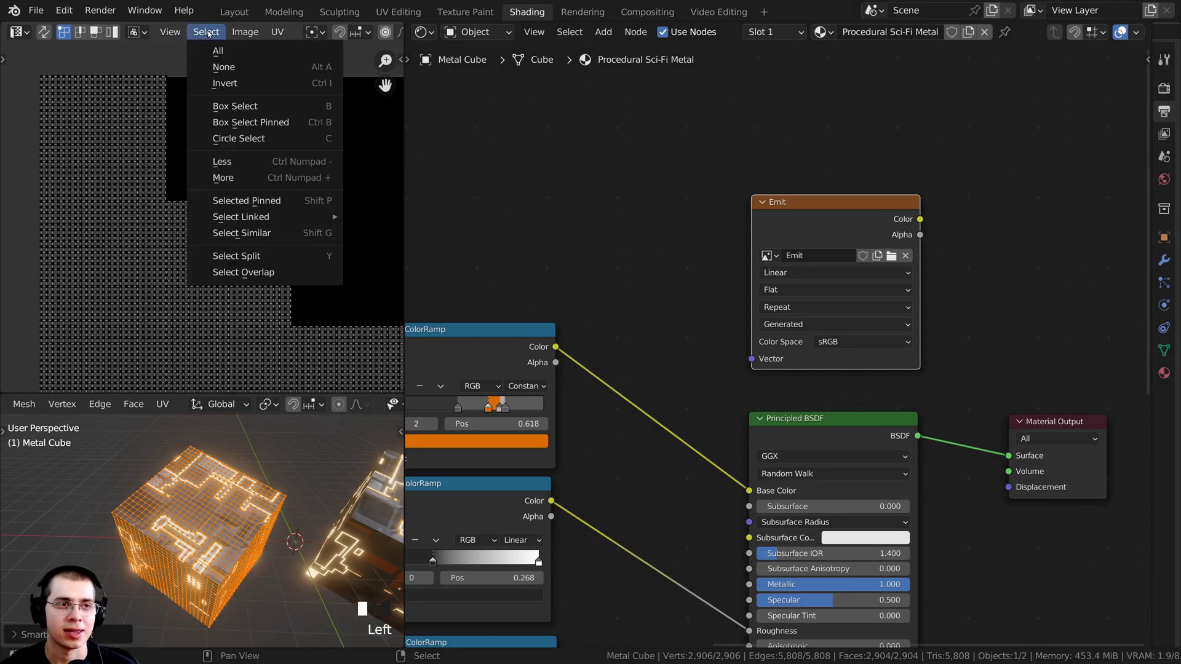
left_click(238, 274)
scroll(237, 274, "down", 3)
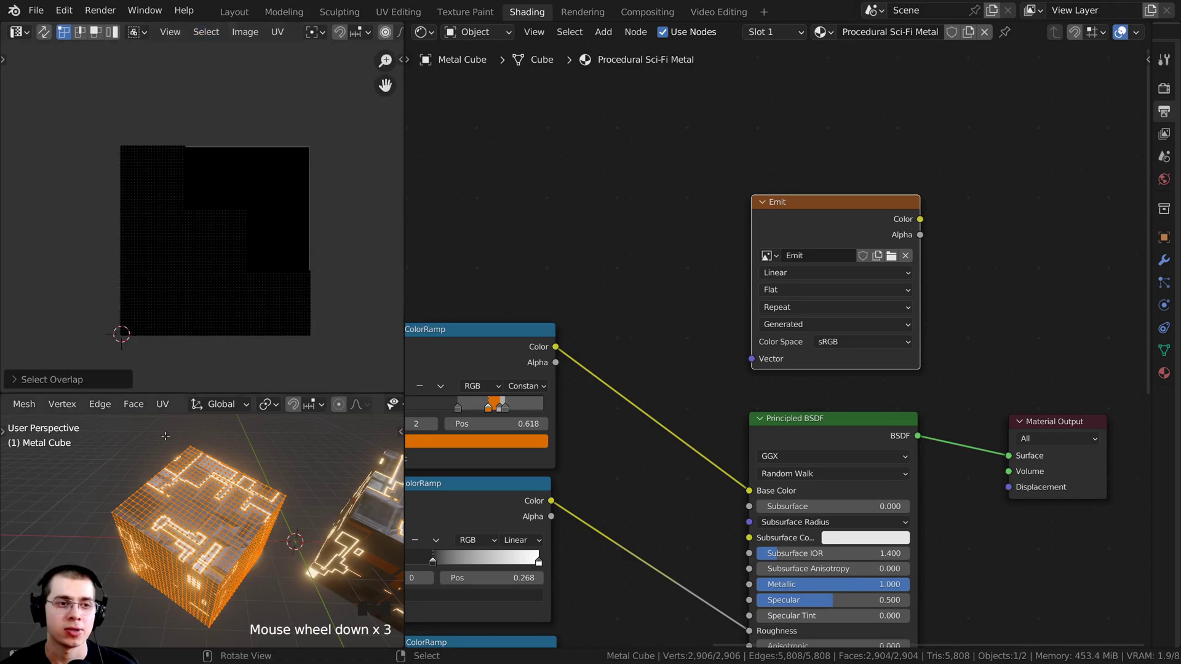
scroll(234, 259, "up", 2)
middle_click_drag(232, 245, 208, 148)
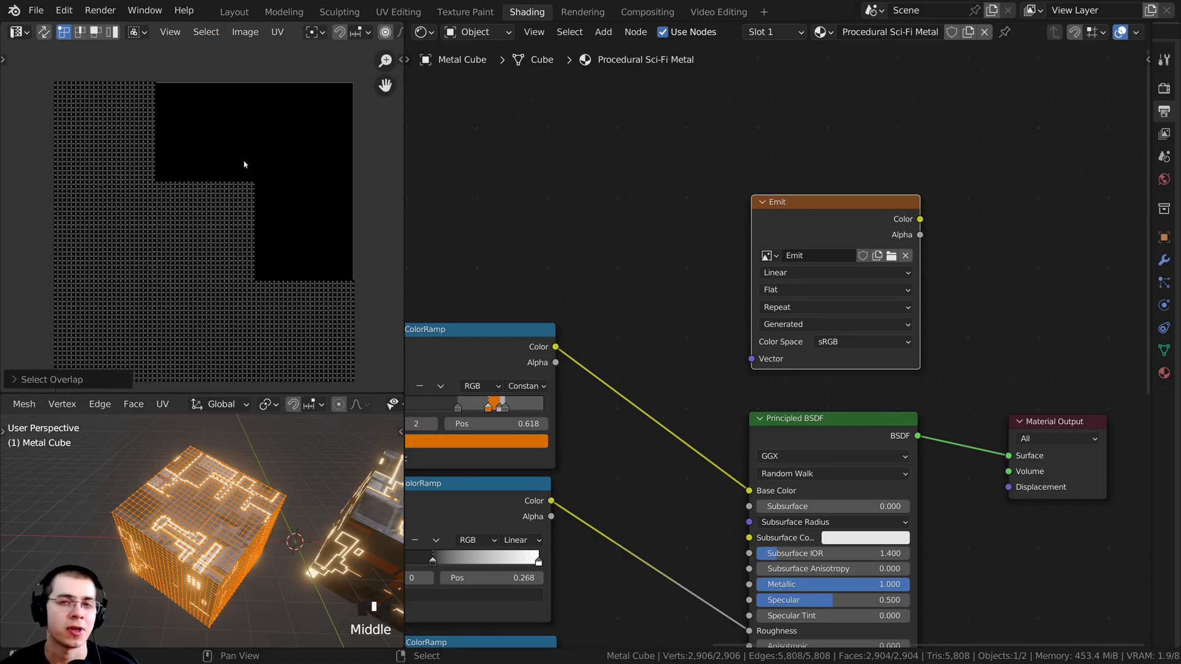
middle_click_drag(303, 217, 308, 201)
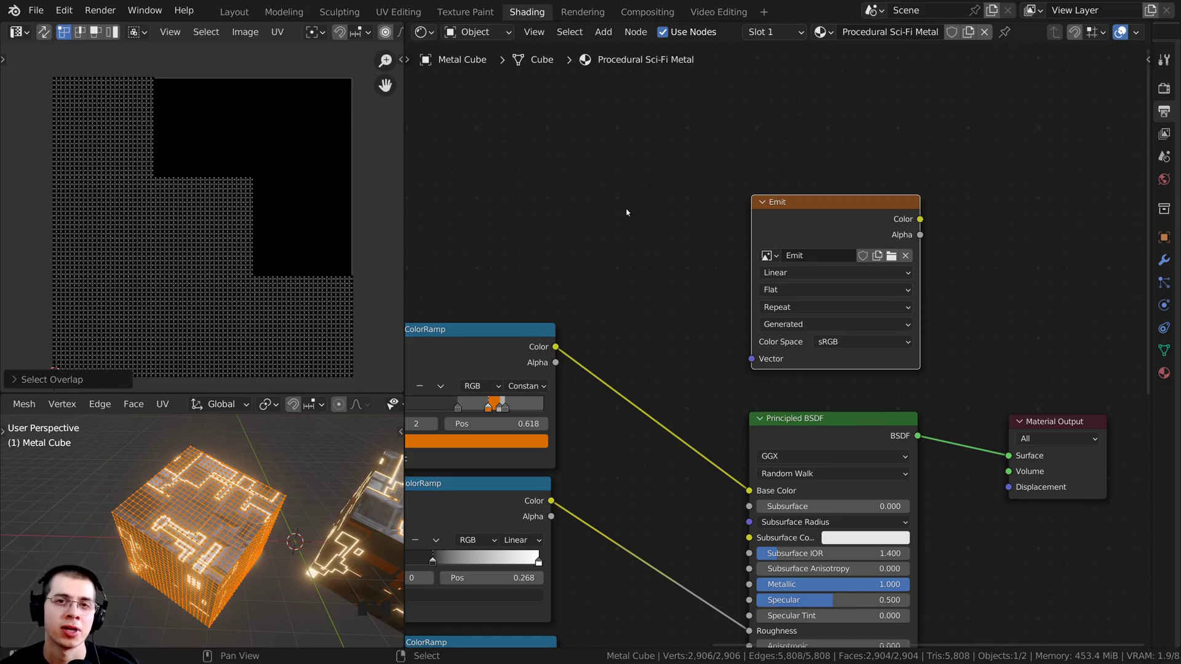
middle_click_drag(277, 189, 284, 183)
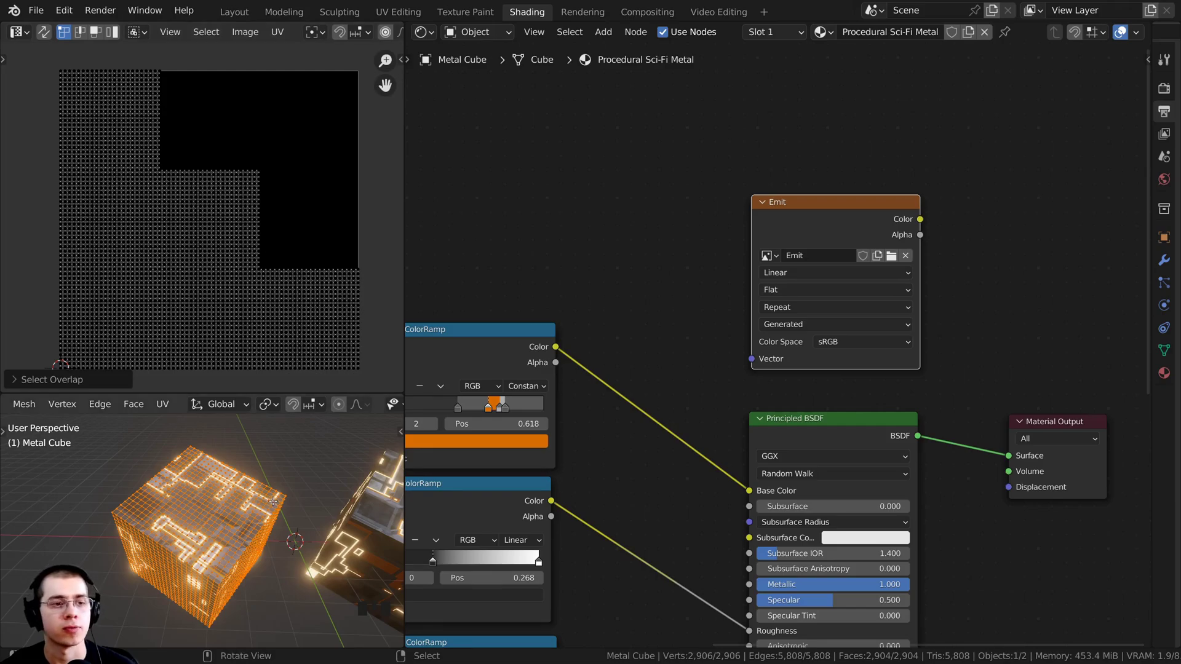
Step: Inspect the island gaps and the layout's outer edge, and select all of the cube's UVs
scroll(277, 134, "up", 10)
scroll(274, 139, "up", 2)
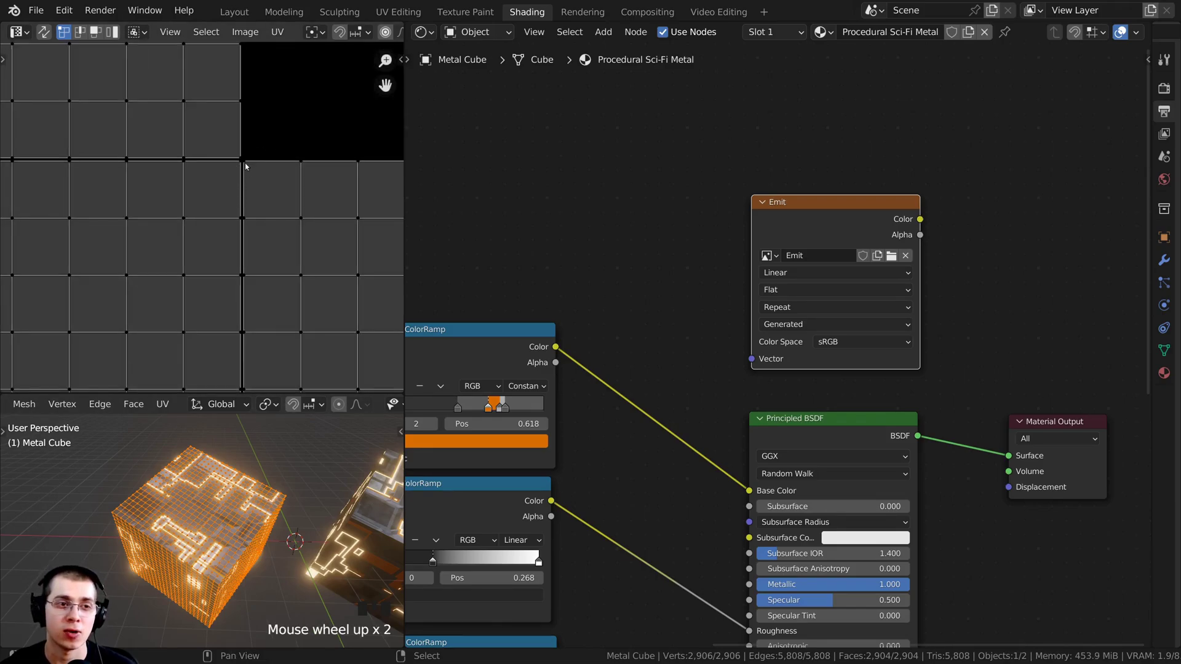
scroll(245, 166, "down", 8)
middle_click_drag(184, 184, 75, 199, "shift")
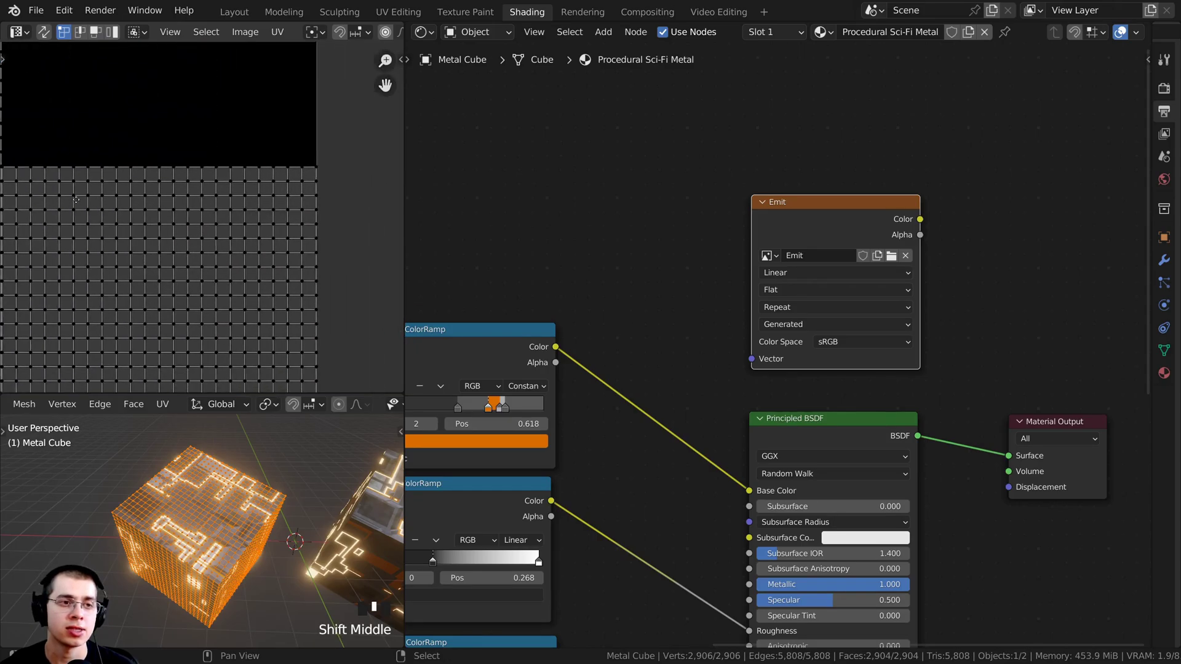
scroll(272, 122, "up", 3)
key("a")
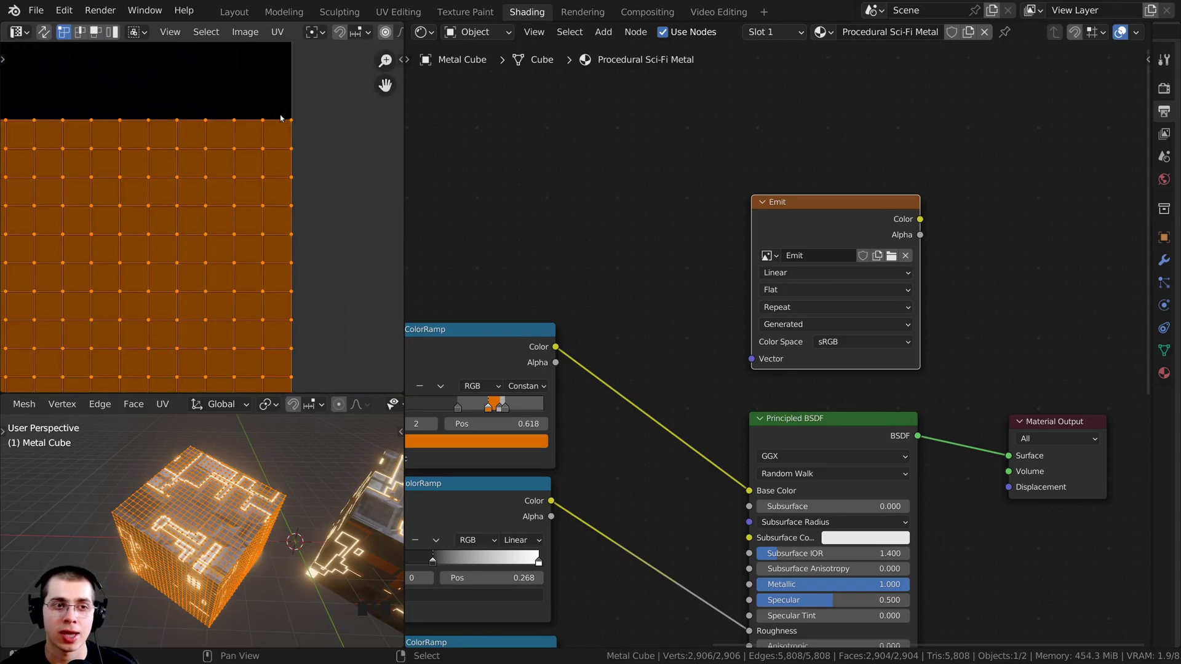
Step: Deselect the cube's UVs and return Metal Cube to Object Mode
scroll(295, 172, "down", 8)
key("g")
right_click(275, 259)
middle_click_drag(216, 203, 258, 235)
left_click(285, 211)
scroll(203, 215, "up", 1)
scroll(266, 232, "down", 1)
middle_click_drag(225, 474, 219, 475)
key("Tab")
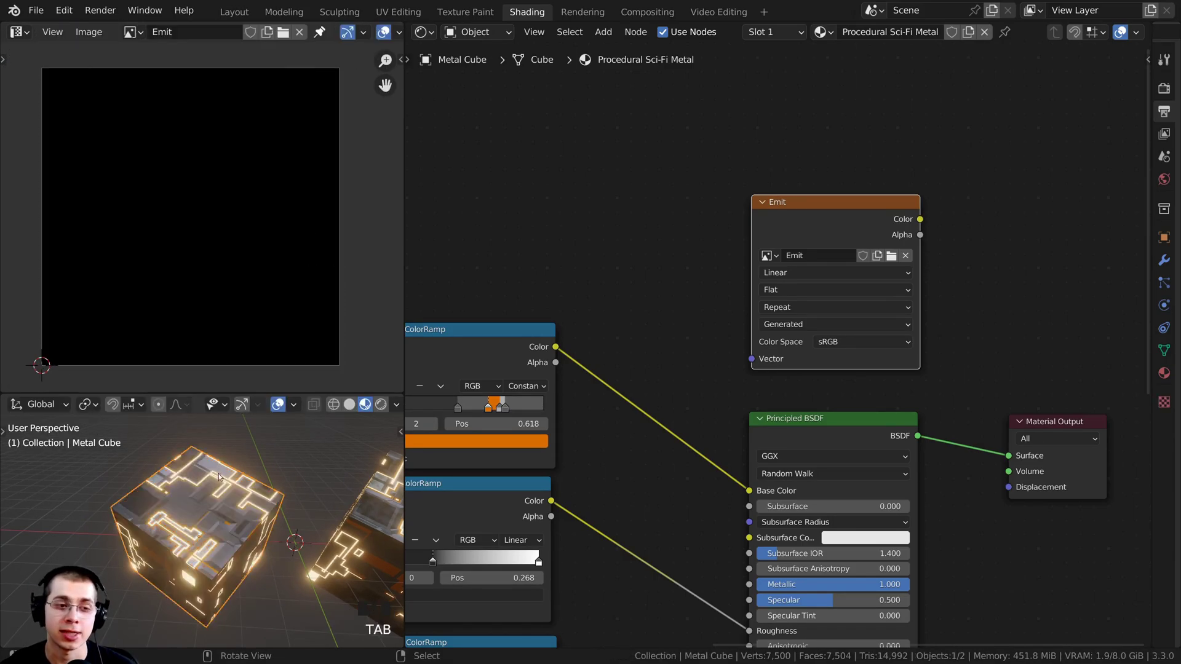
middle_click(256, 492)
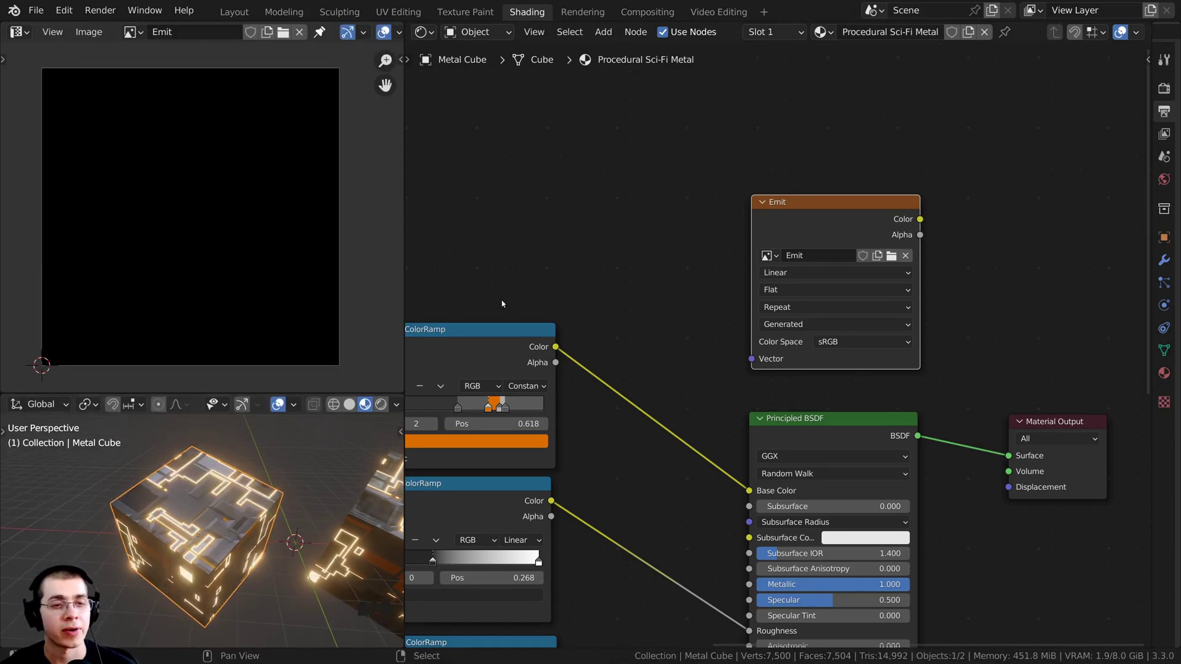
Step: Show the scene's render settings in a widened Properties editor and switch the render engine to Cycles
middle_click_drag(573, 289, 581, 289)
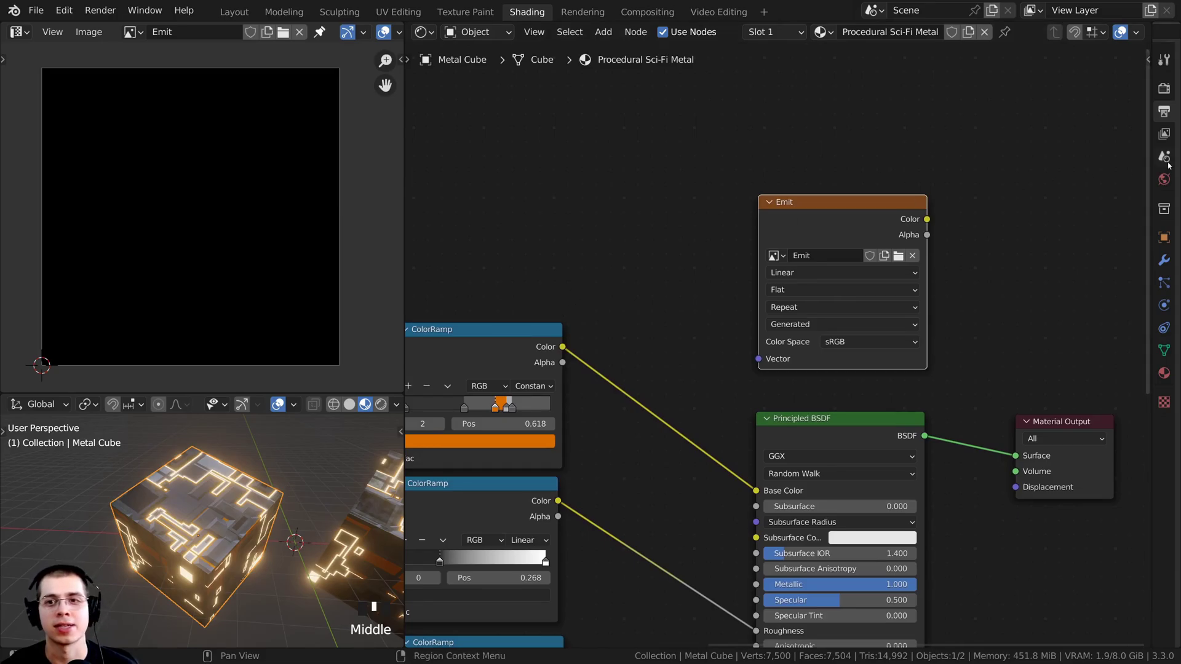
left_click_drag(1149, 149, 946, 149)
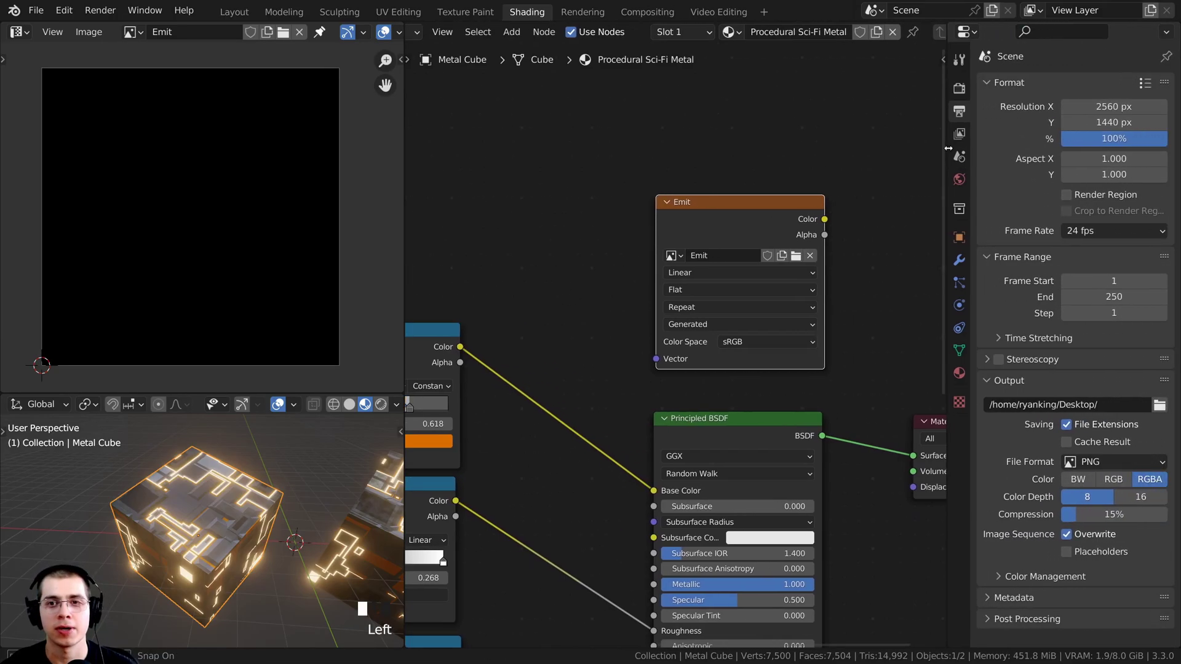
left_click(959, 88)
scroll(855, 277, "down", 3)
middle_click_drag(843, 289, 861, 240)
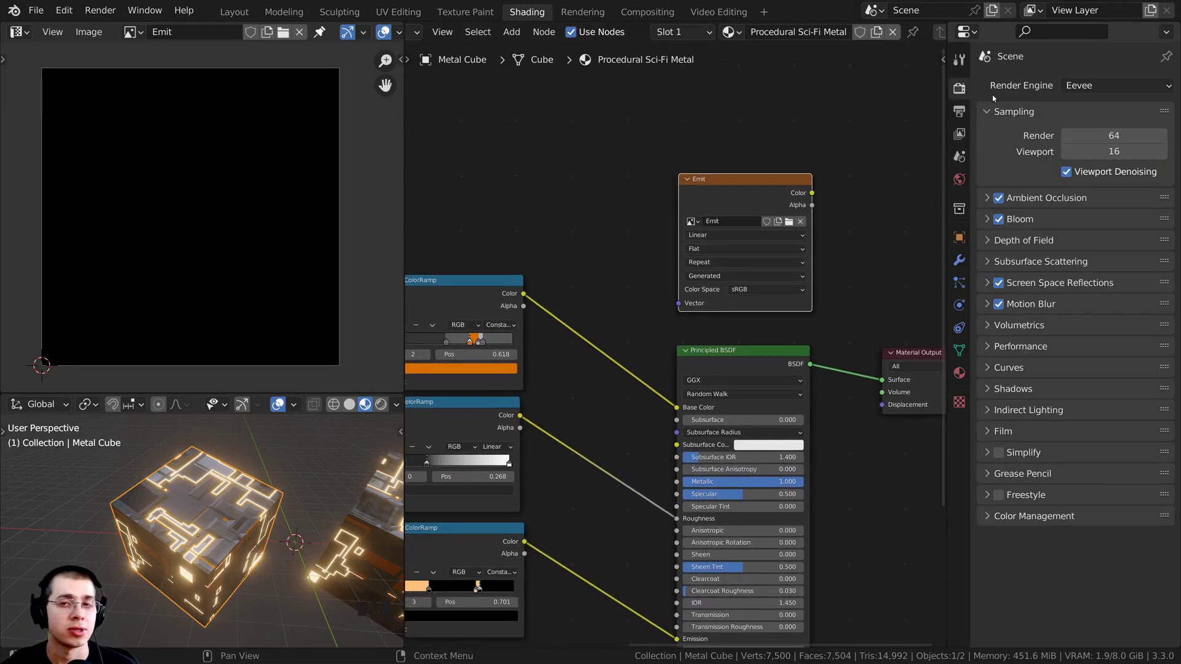
left_click(1095, 86)
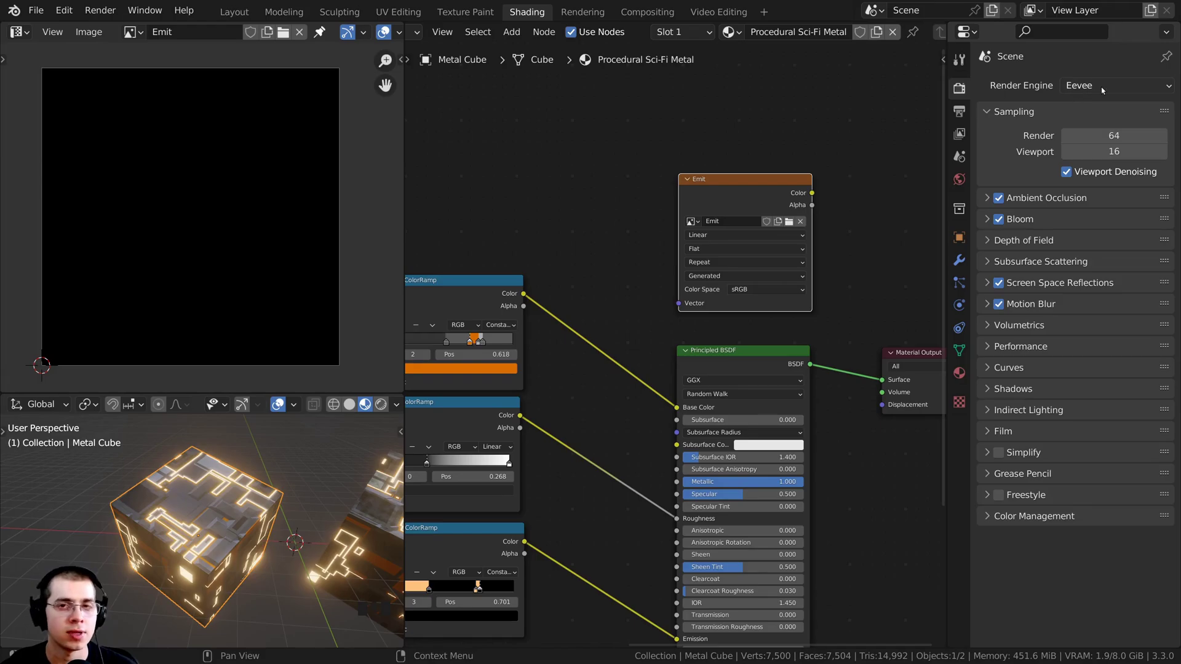
left_click(1101, 87)
left_click(1099, 136)
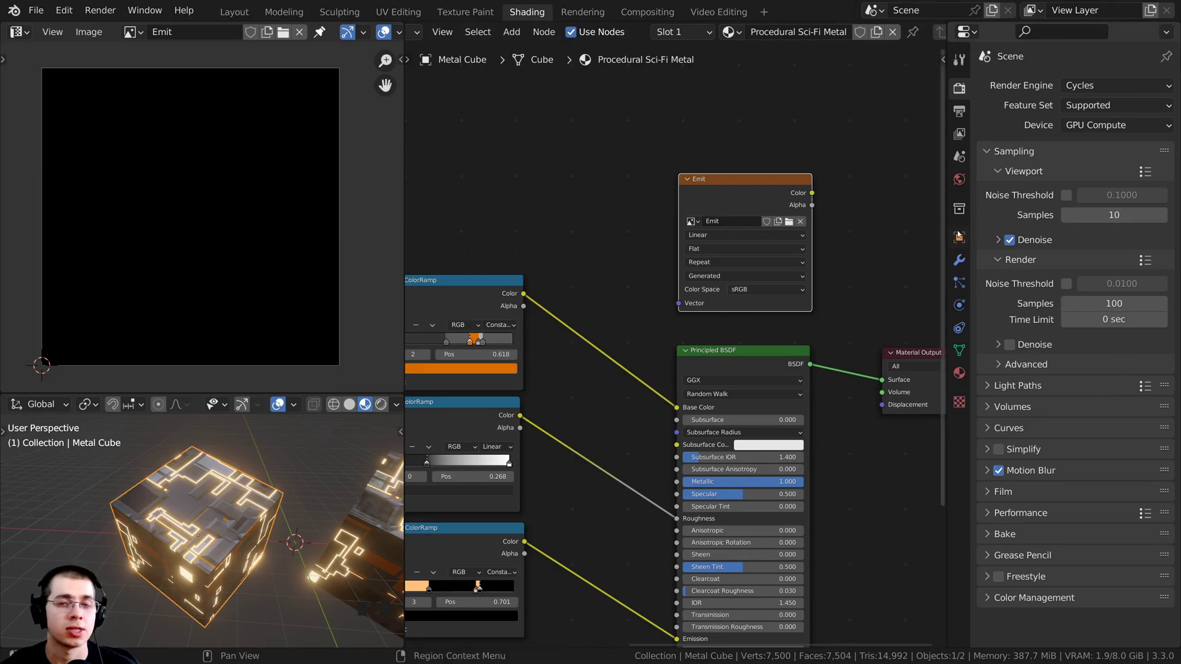
left_click(1086, 91)
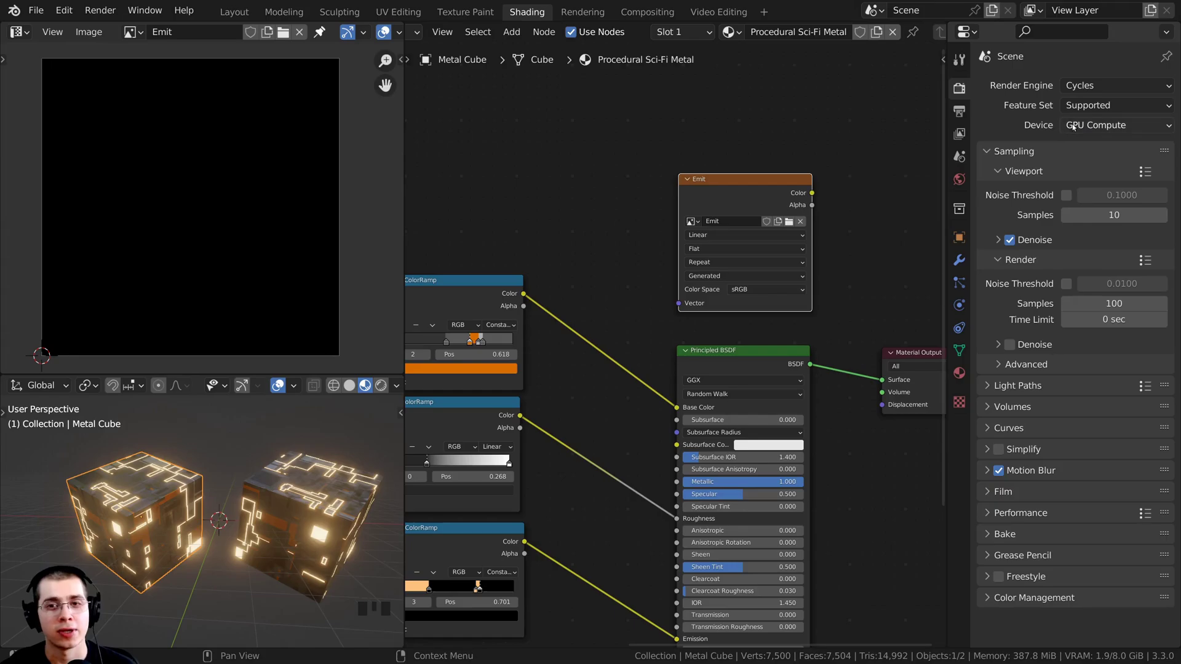
left_click(1073, 126)
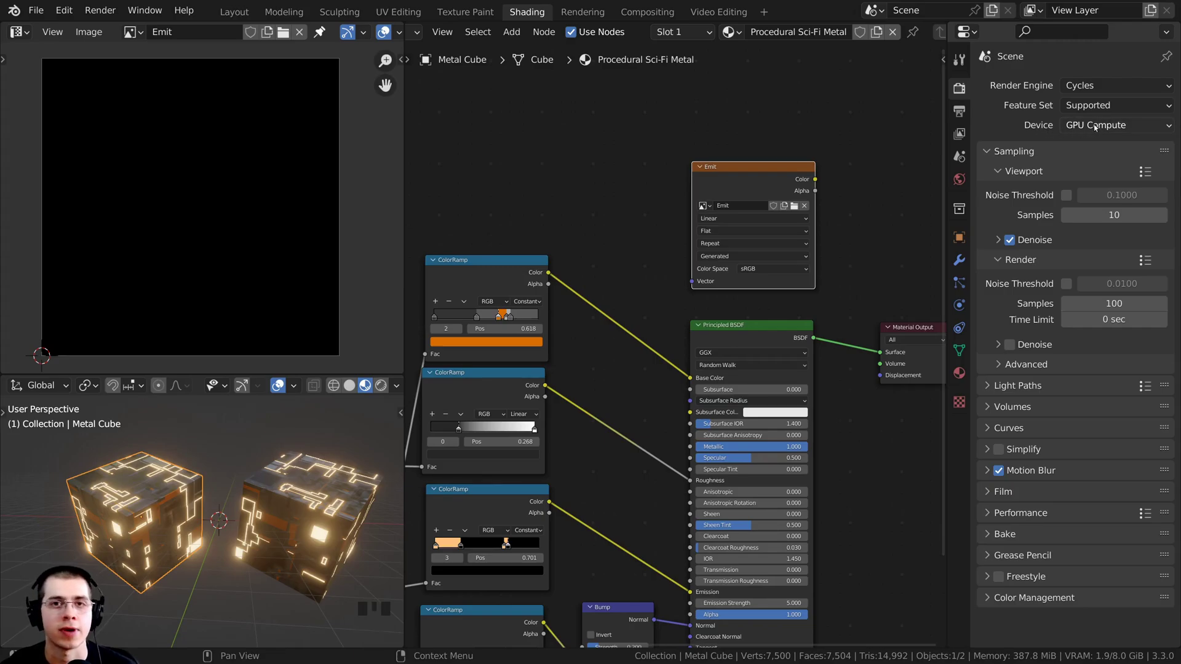
Step: Set the Cycles render samples to 1 and collapse the Sampling settings
double_click(1015, 162)
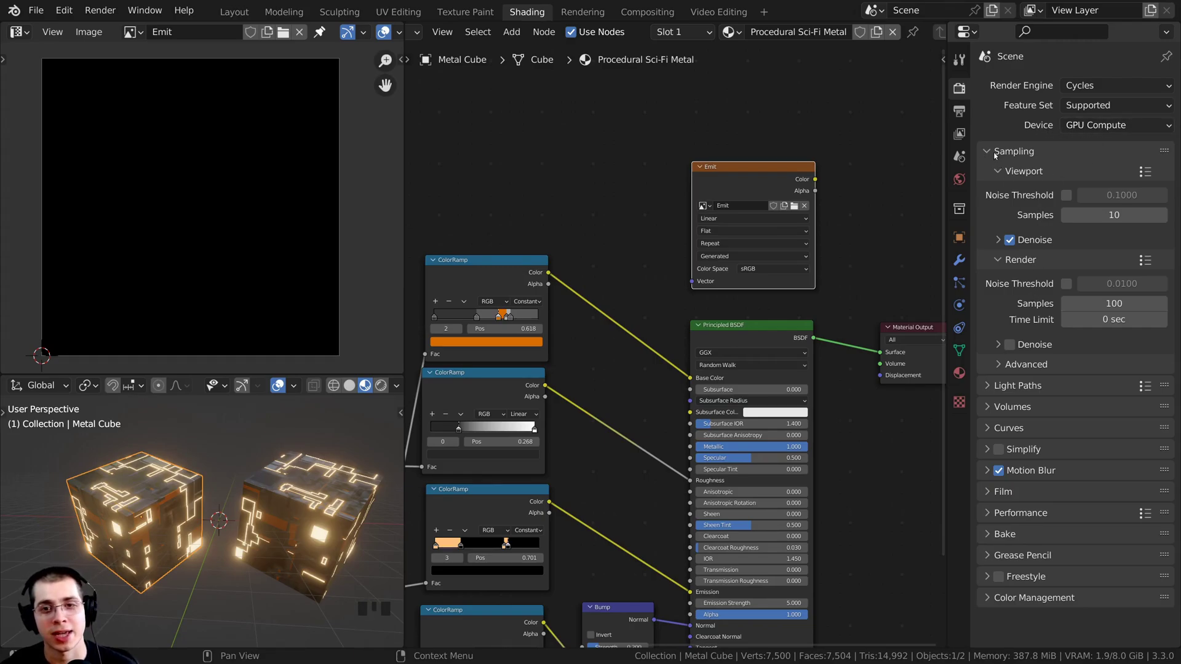
left_click(1039, 260)
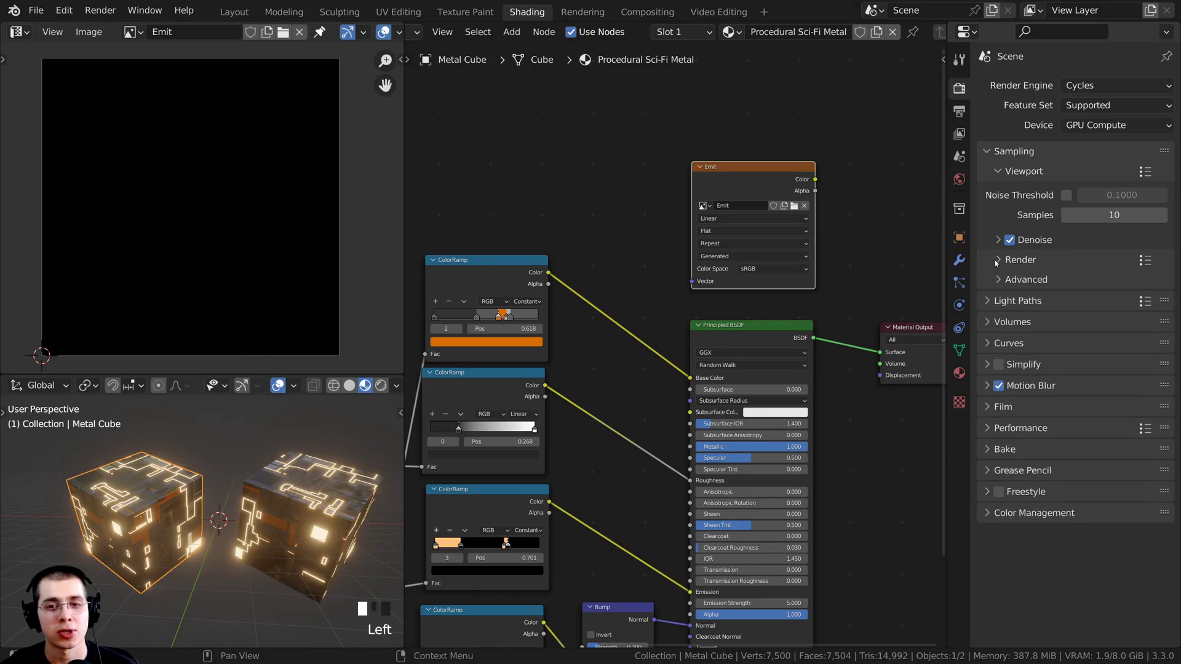
left_click(1039, 261)
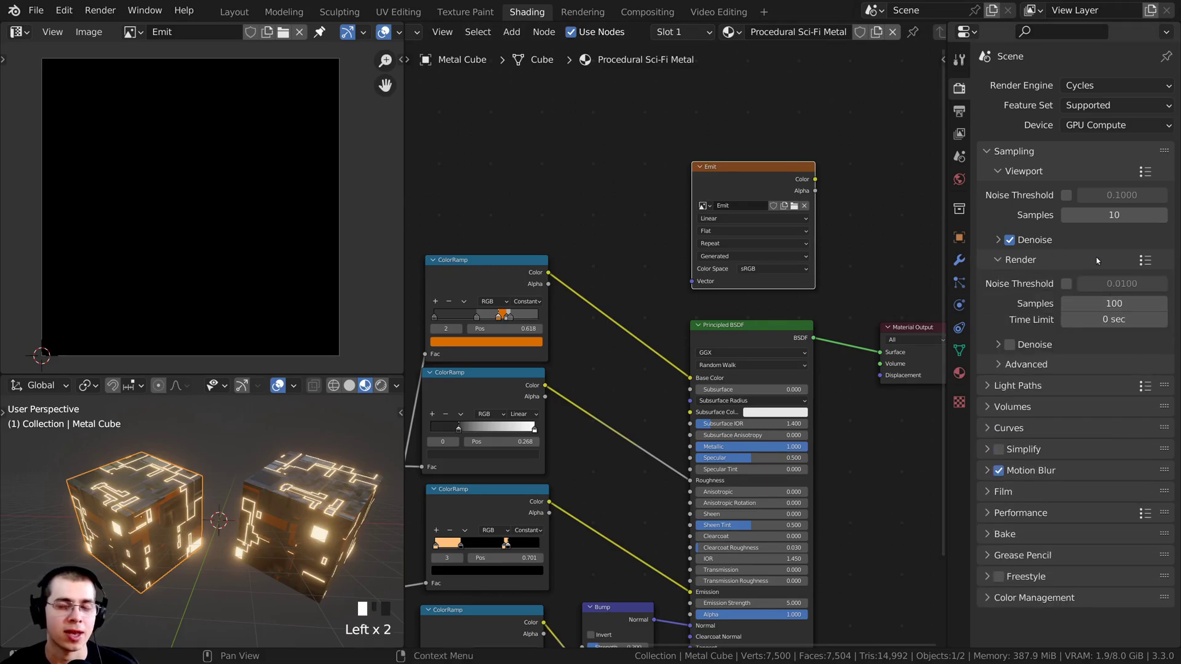
left_click(1118, 304)
type("1")
key("Return")
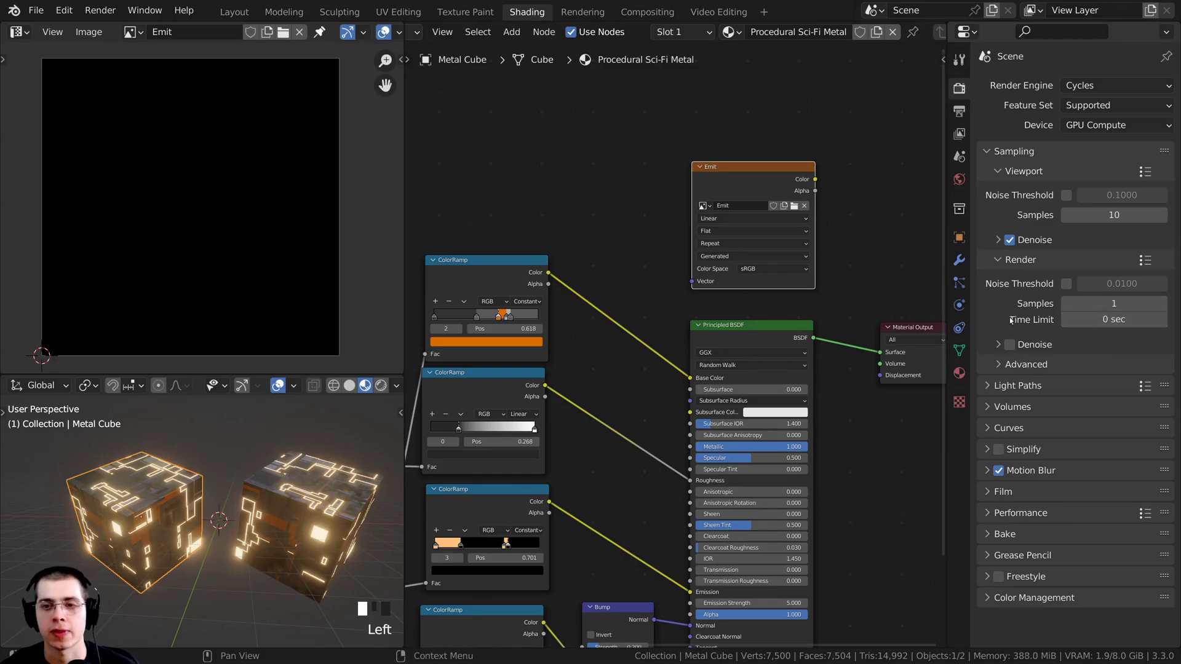
left_click(988, 152)
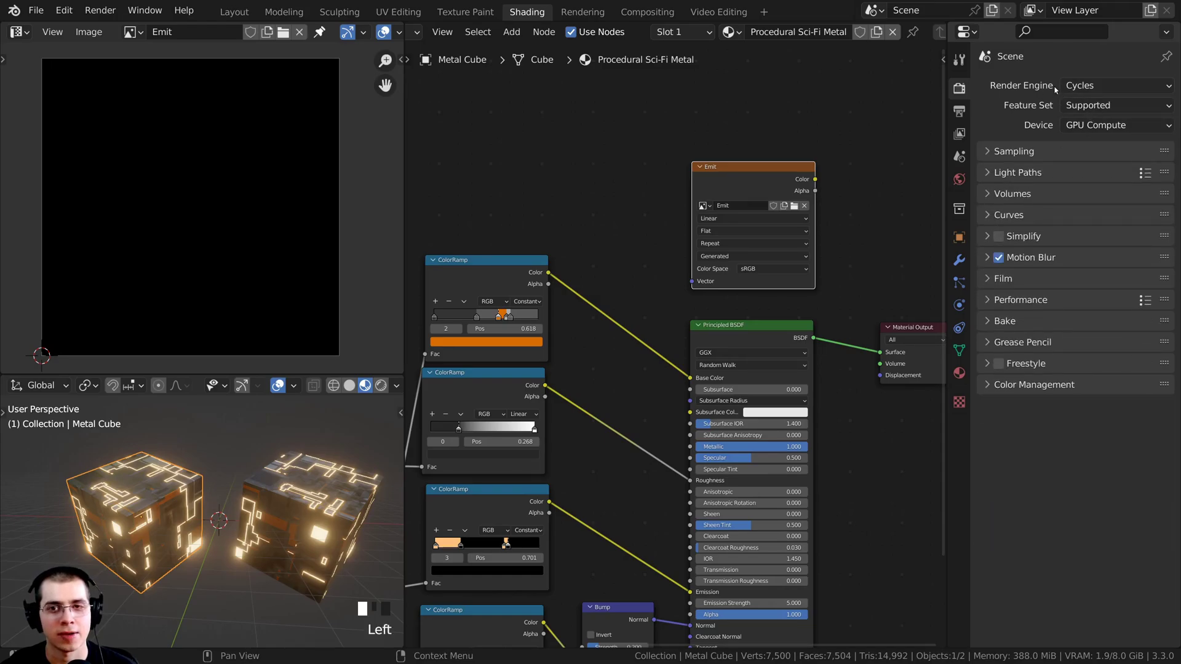
Step: Move the Bake settings above Sampling, expand them, and set the bake type to Emit
left_click(1075, 86)
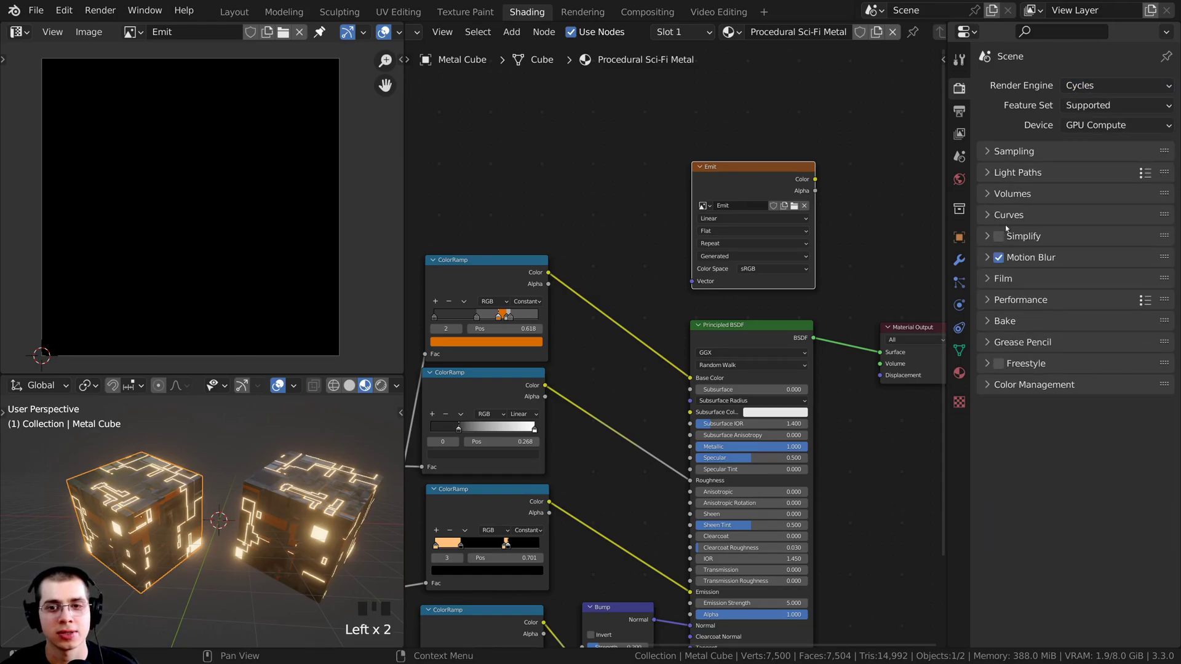
left_click(1166, 325)
left_click_drag(1167, 321, 1169, 148)
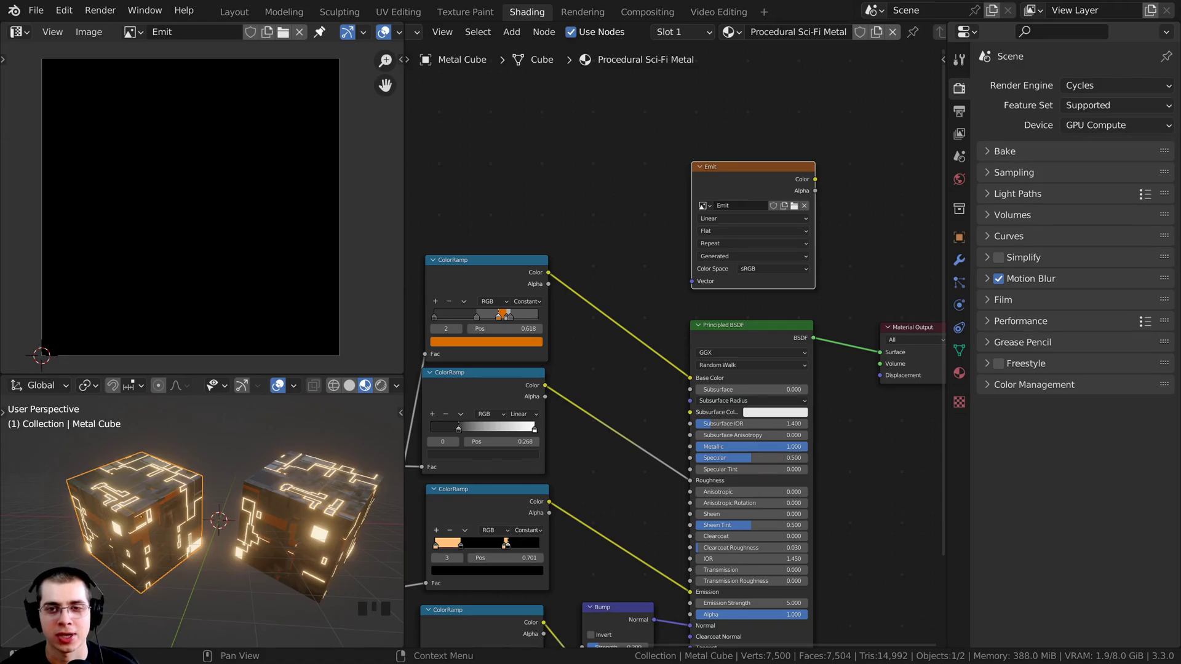
left_click(987, 151)
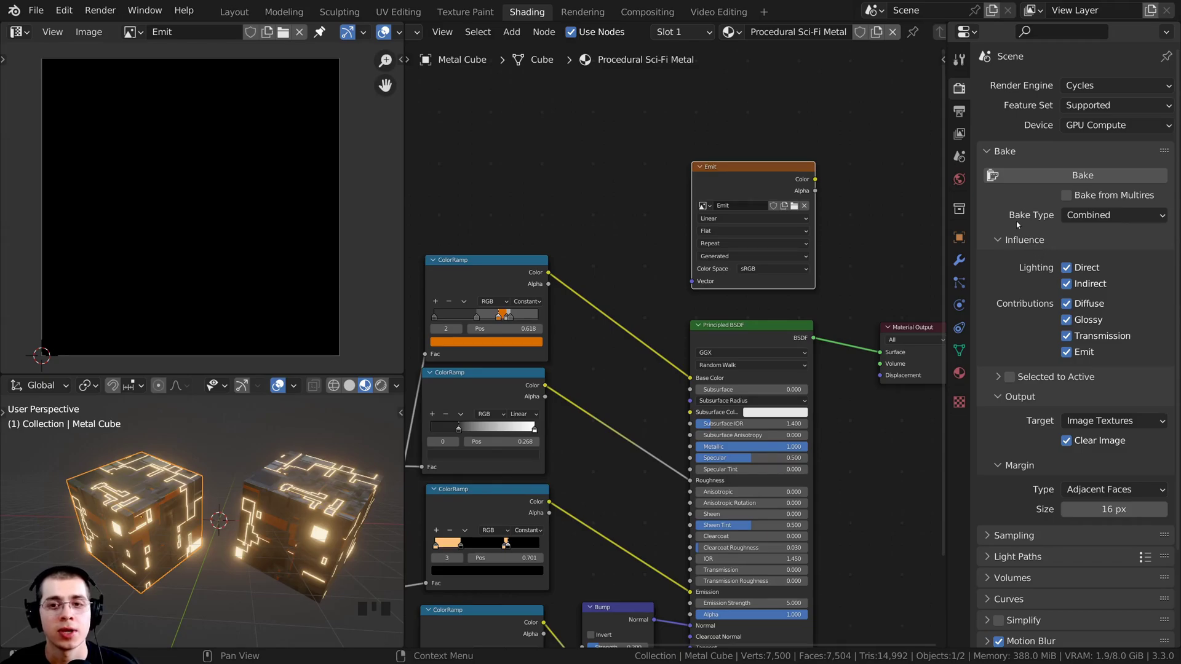
left_click(1085, 217)
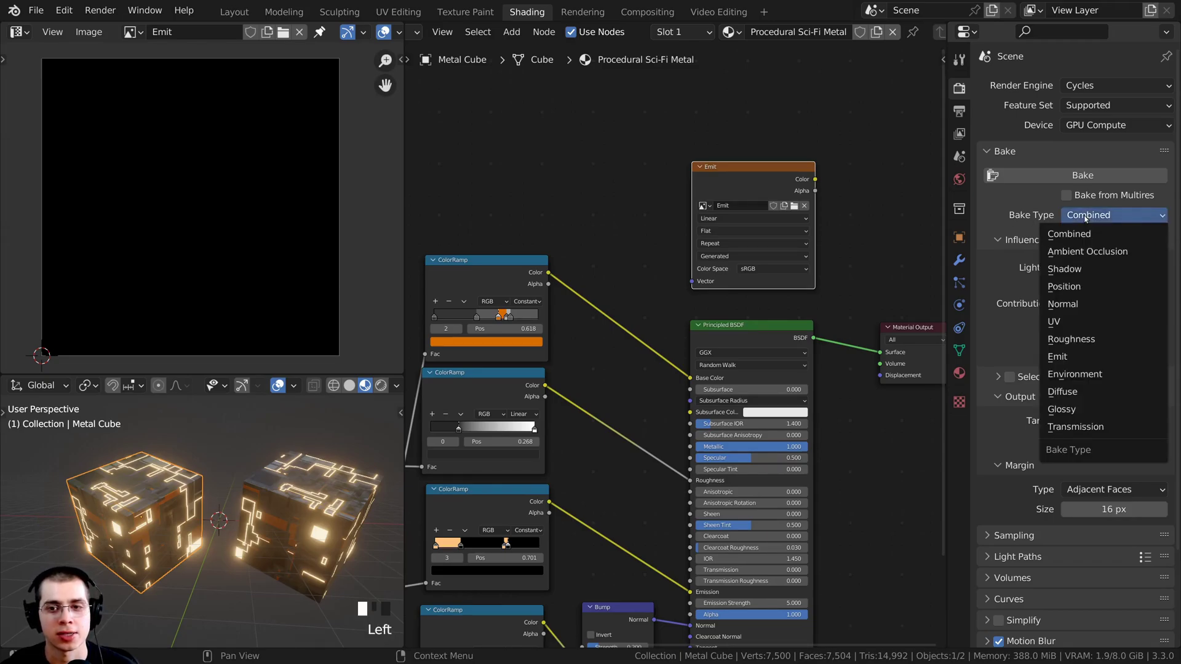
left_click(1057, 358)
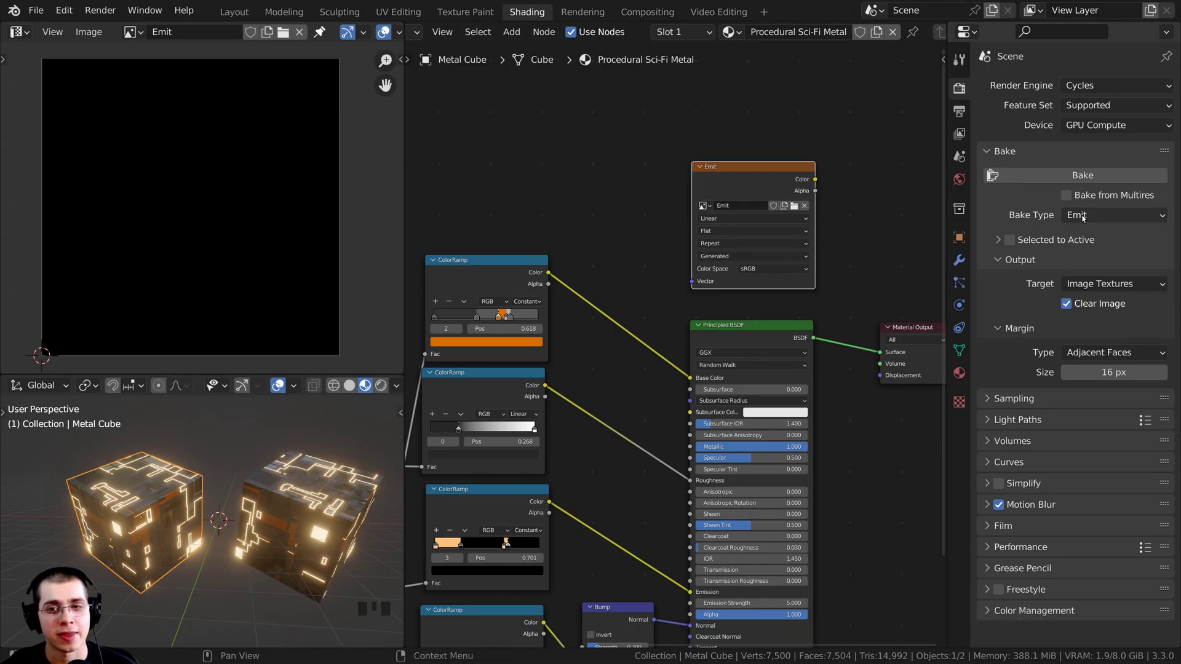
Step: Examine the Principled BSDF's Emission input and the color ramps feeding the shader
middle_click_drag(687, 430, 686, 357)
scroll(686, 357, "up", 7)
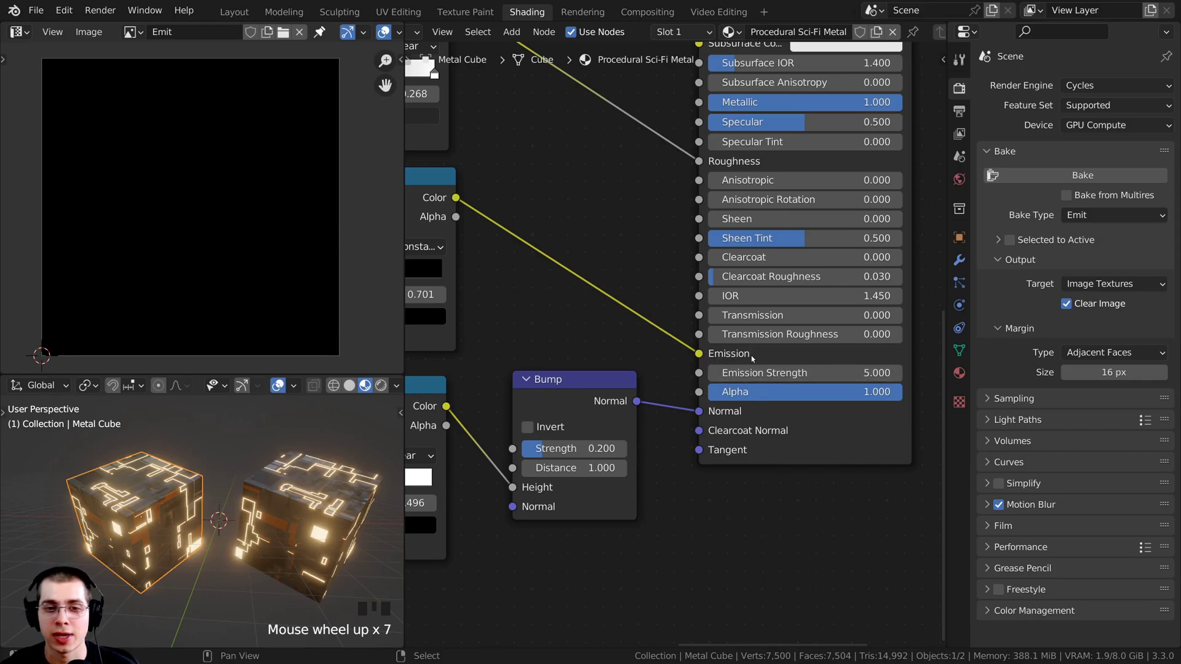
scroll(751, 358, "down", 6)
middle_click_drag(535, 147, 540, 217)
scroll(572, 256, "up", 3)
left_click(509, 204)
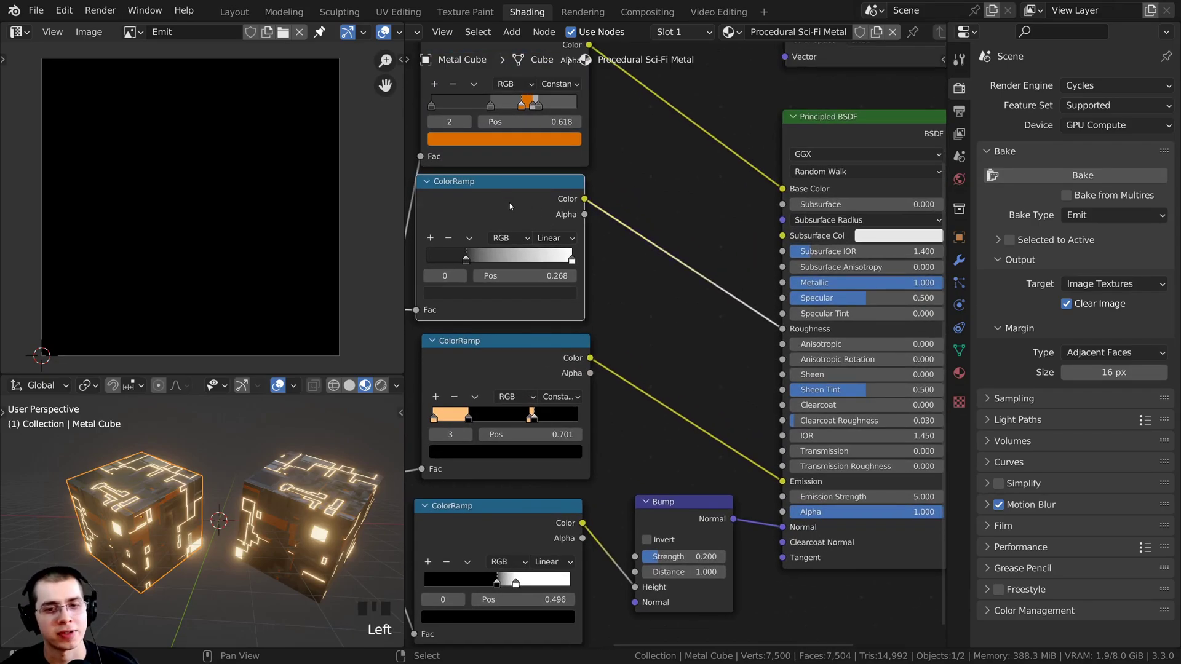
middle_click_drag(493, 535, 506, 439)
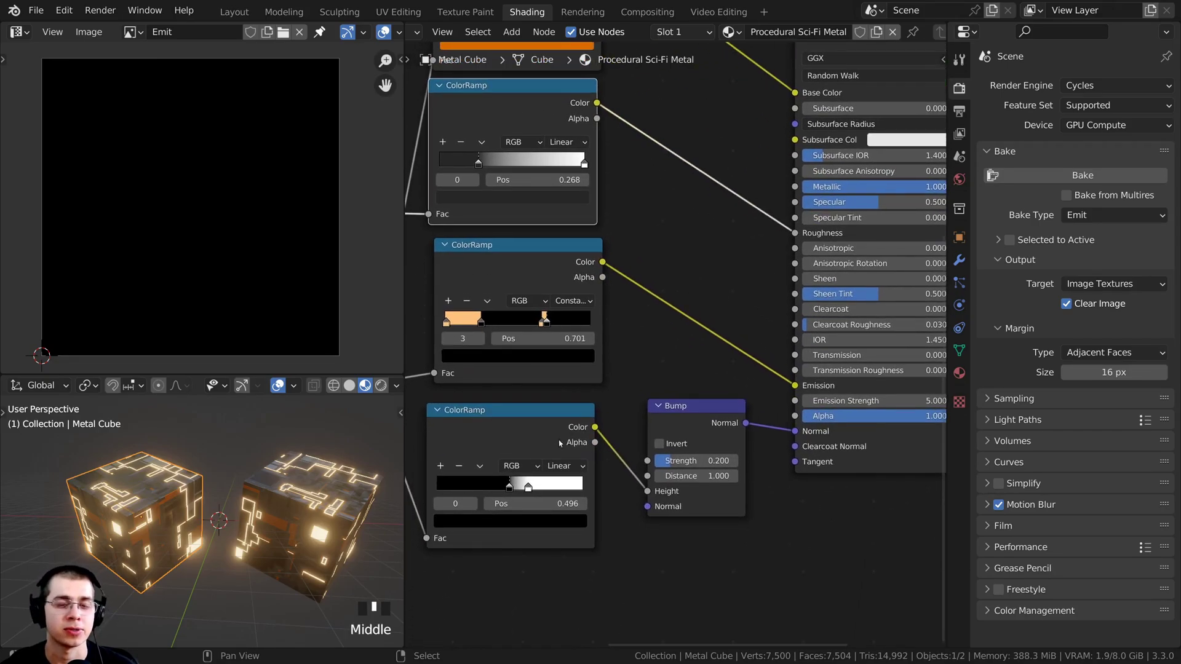
scroll(560, 442, "down", 3)
middle_click_drag(756, 49, 673, 257)
scroll(672, 257, "up", 4)
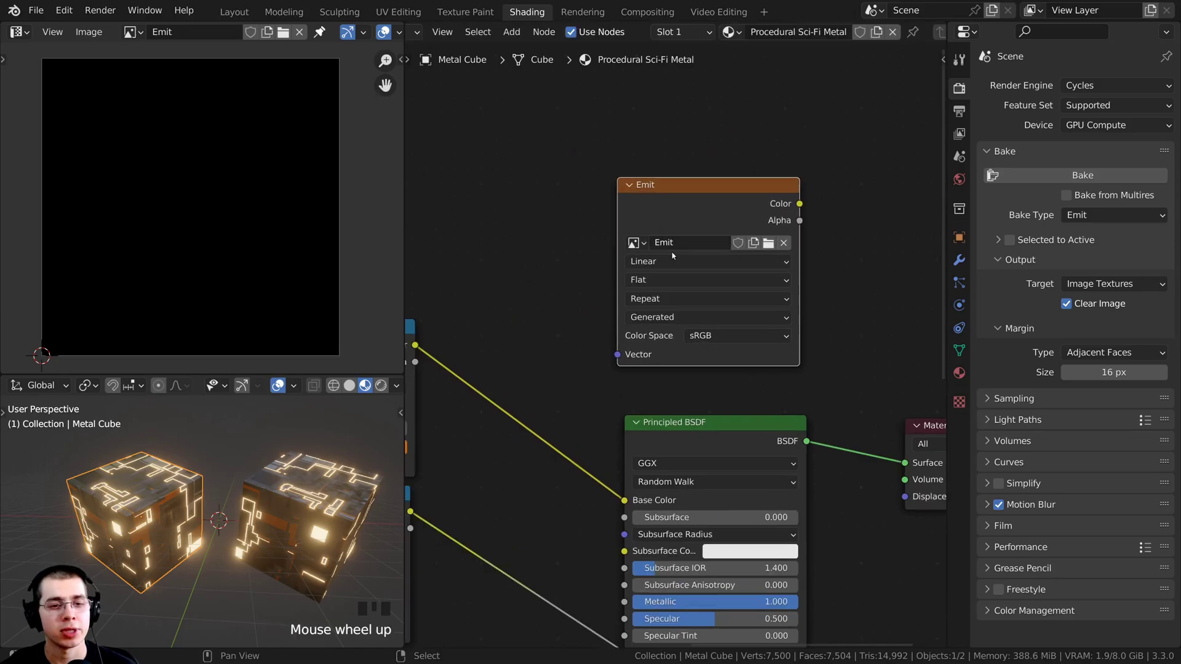
Step: Look through the color space options of the Emit image texture node
scroll(672, 256, "up", 1)
left_click(707, 335)
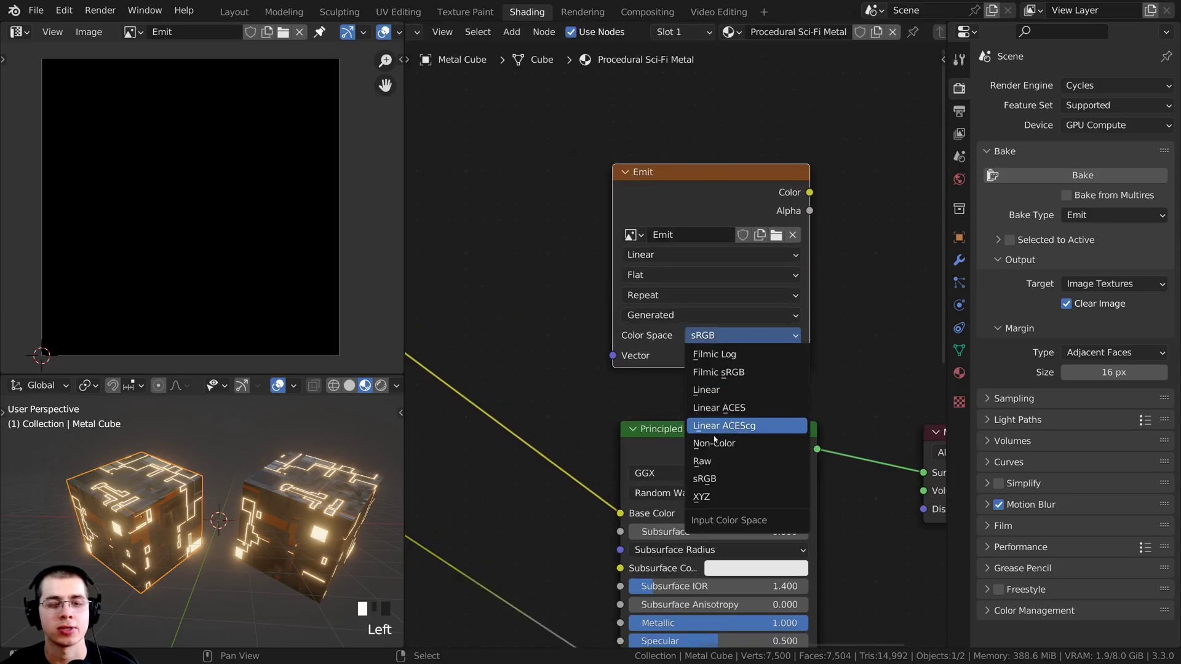
left_click_drag(682, 186, 678, 206)
Step: Examine the Principled BSDF's input links, and select the color ramp that drives Base Color
scroll(588, 399, "down", 3)
middle_click_drag(588, 400, 622, 258)
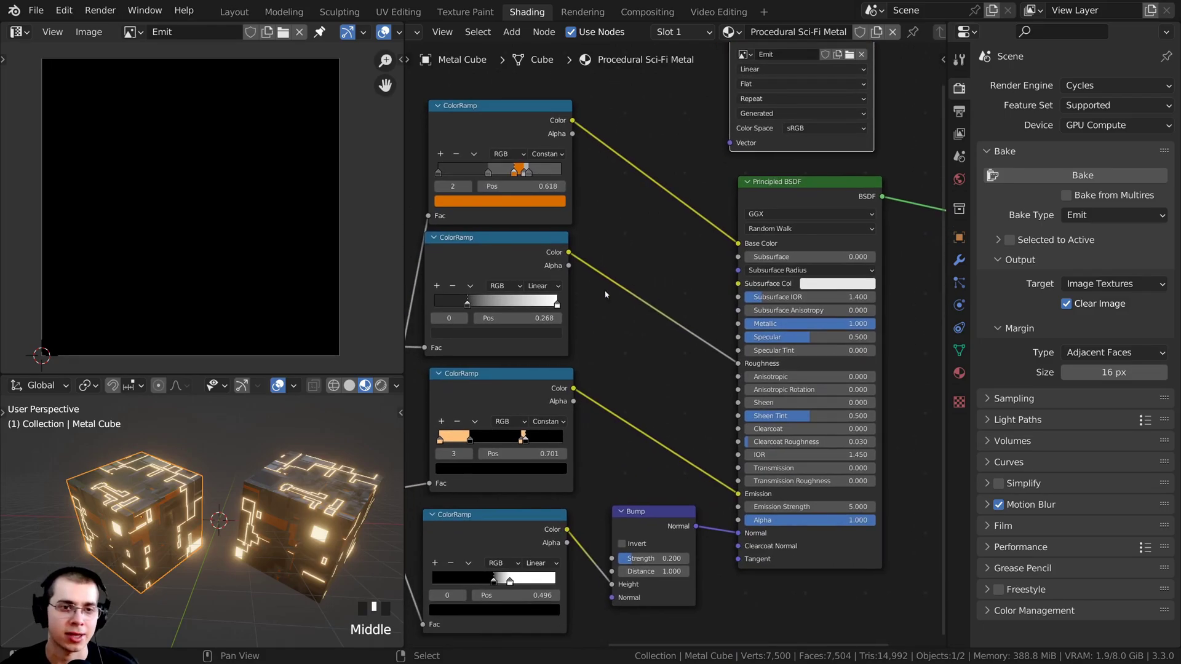
middle_click_drag(570, 424, 534, 447)
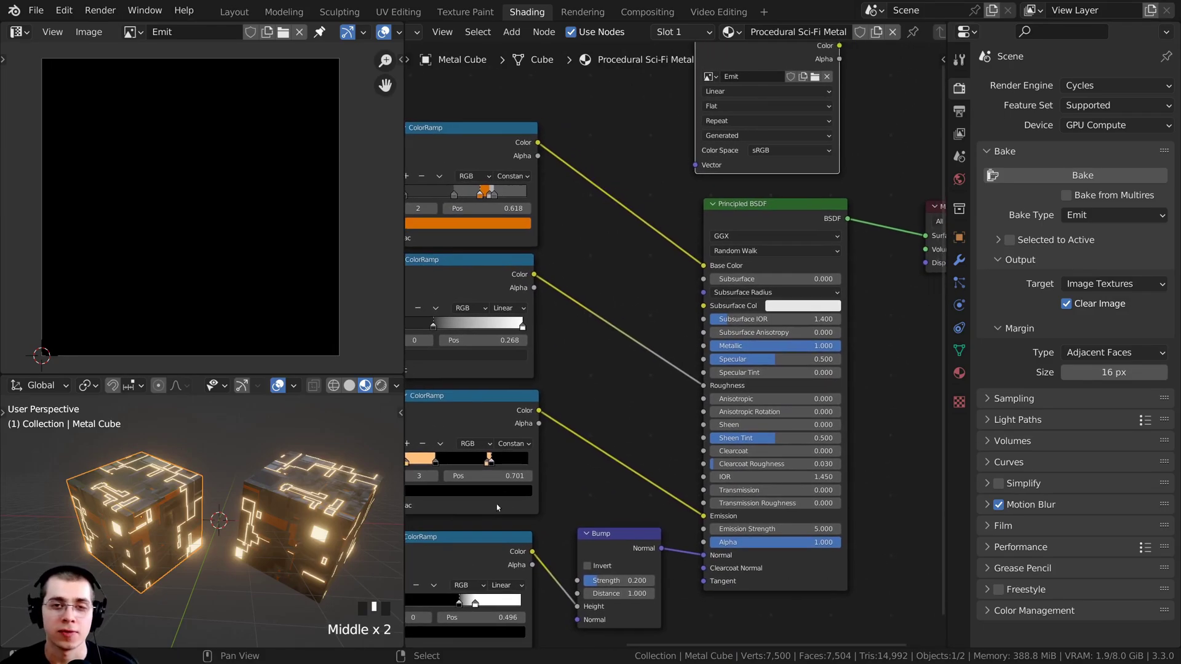
scroll(657, 297, "up", 3)
scroll(741, 247, "up", 1)
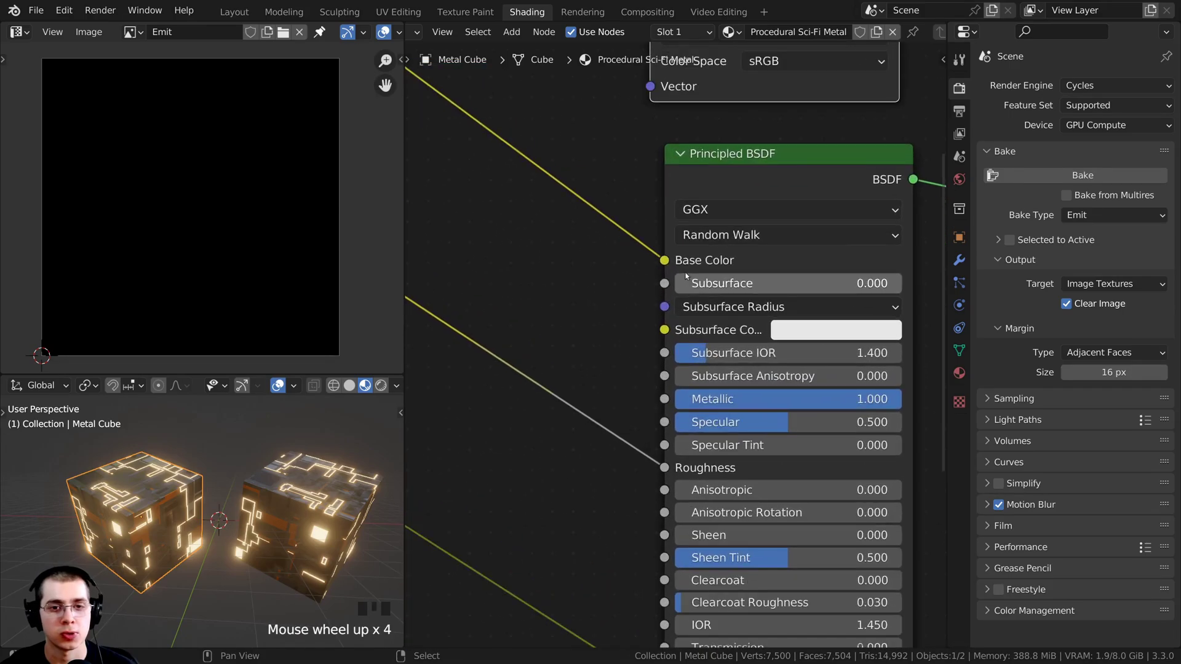
scroll(694, 276, "down", 3)
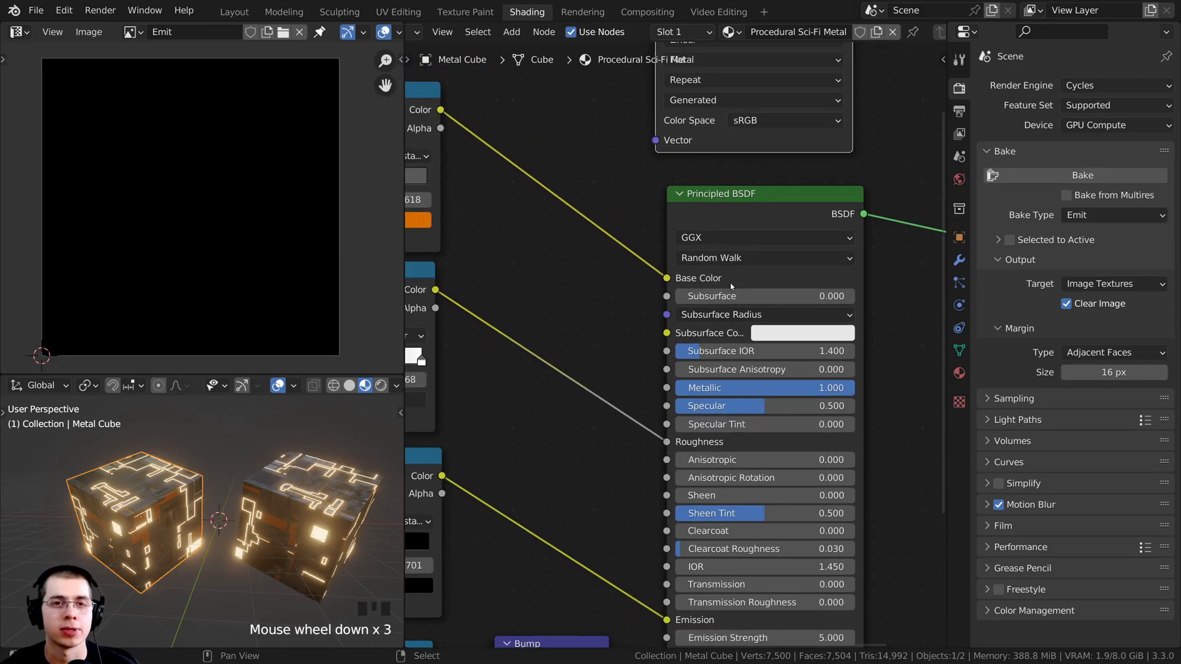
scroll(696, 275, "down", 2)
middle_click_drag(747, 241, 864, 338)
scroll(497, 218, "up", 1)
left_click(477, 220)
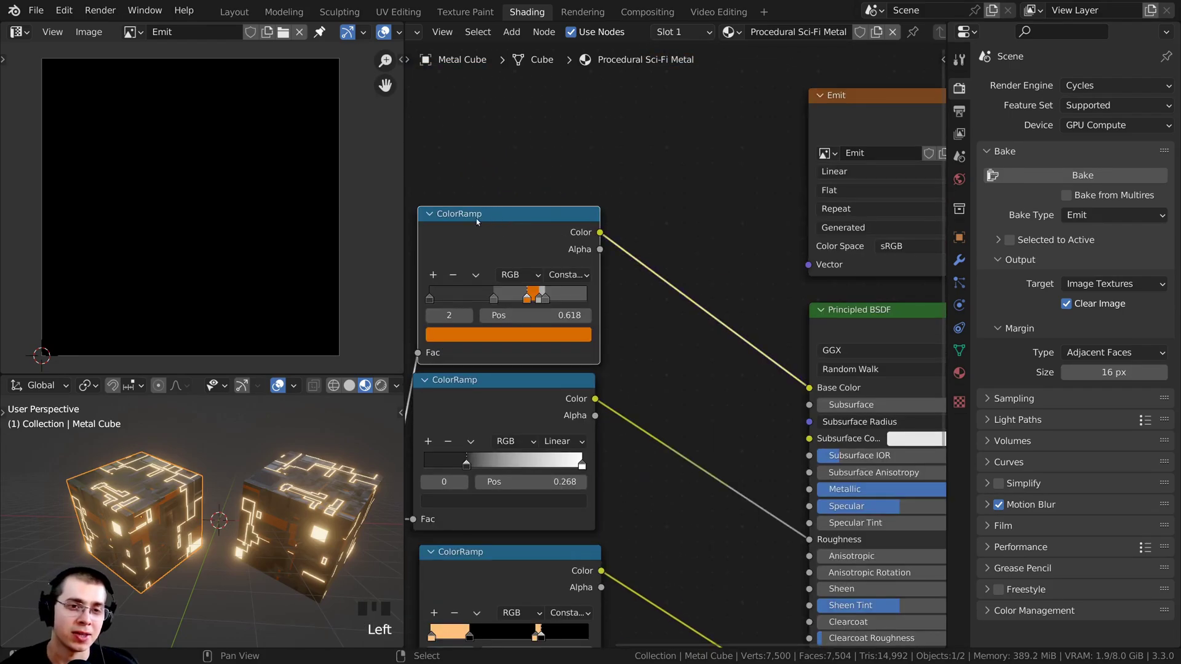
middle_click_drag(829, 388, 719, 388)
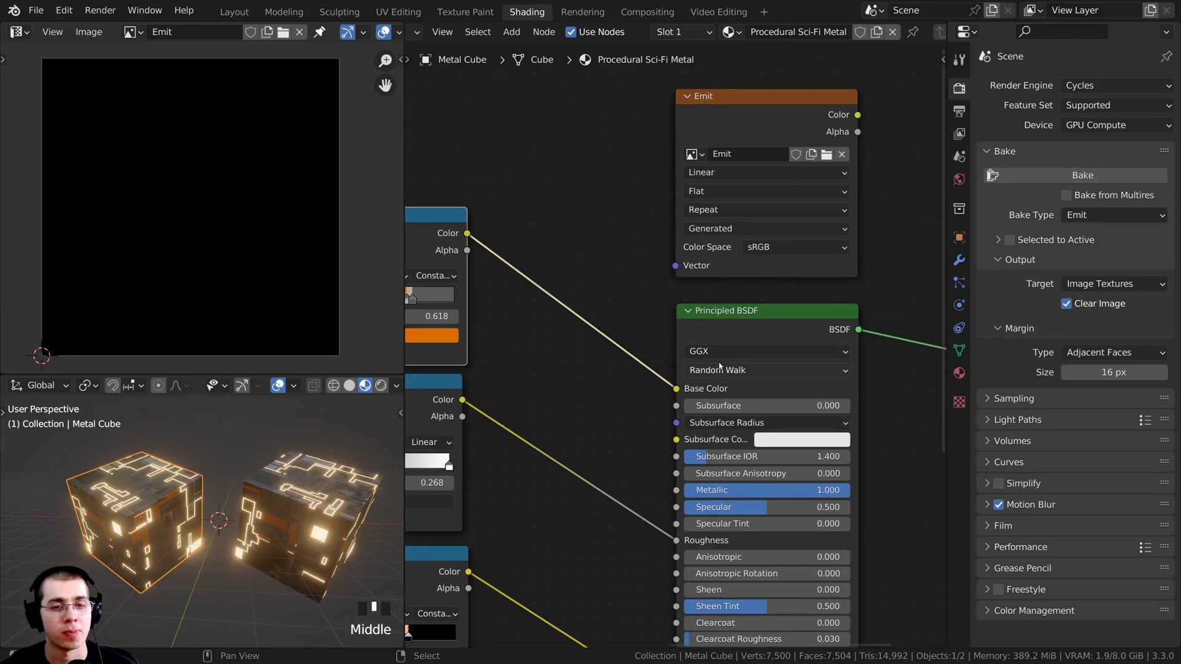
scroll(696, 272, "up", 1)
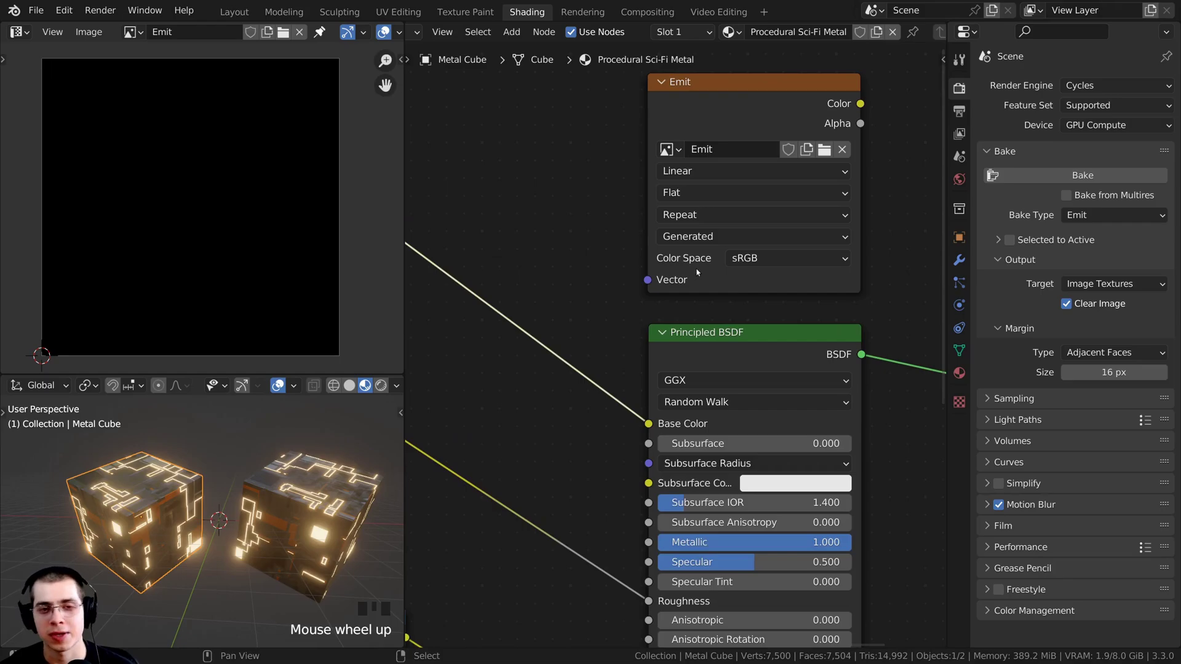
scroll(731, 281, "down", 2)
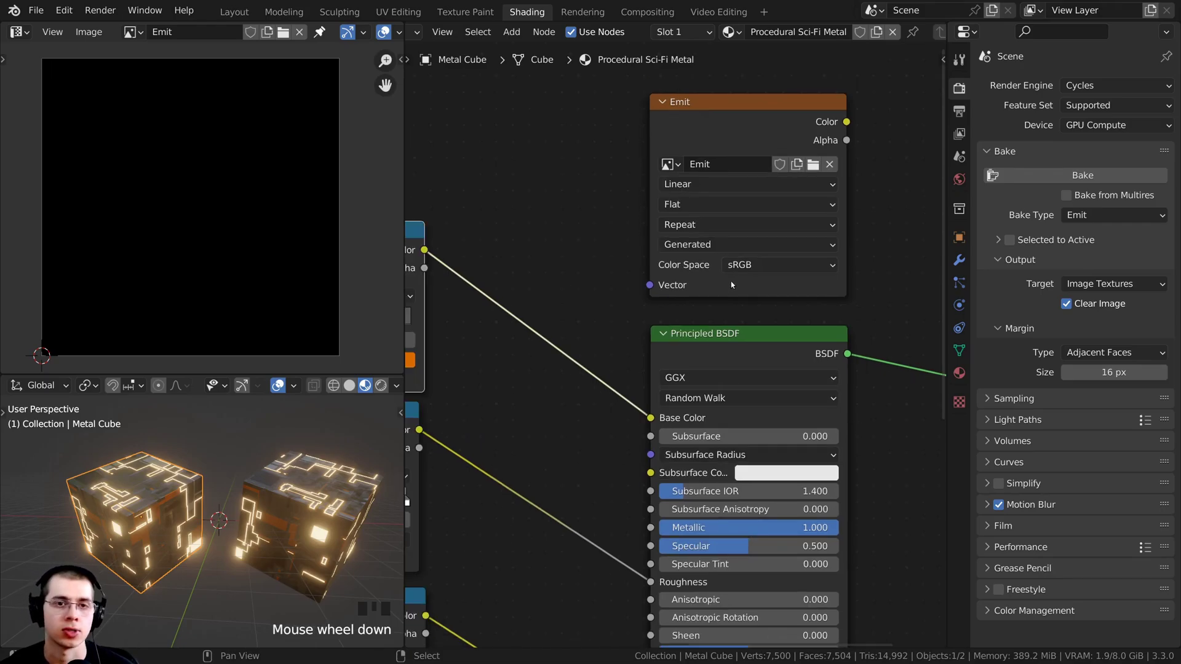
Step: Make the Emit image texture node active as the bake target and inspect the Principled BSDF's Emission input
left_click(673, 139)
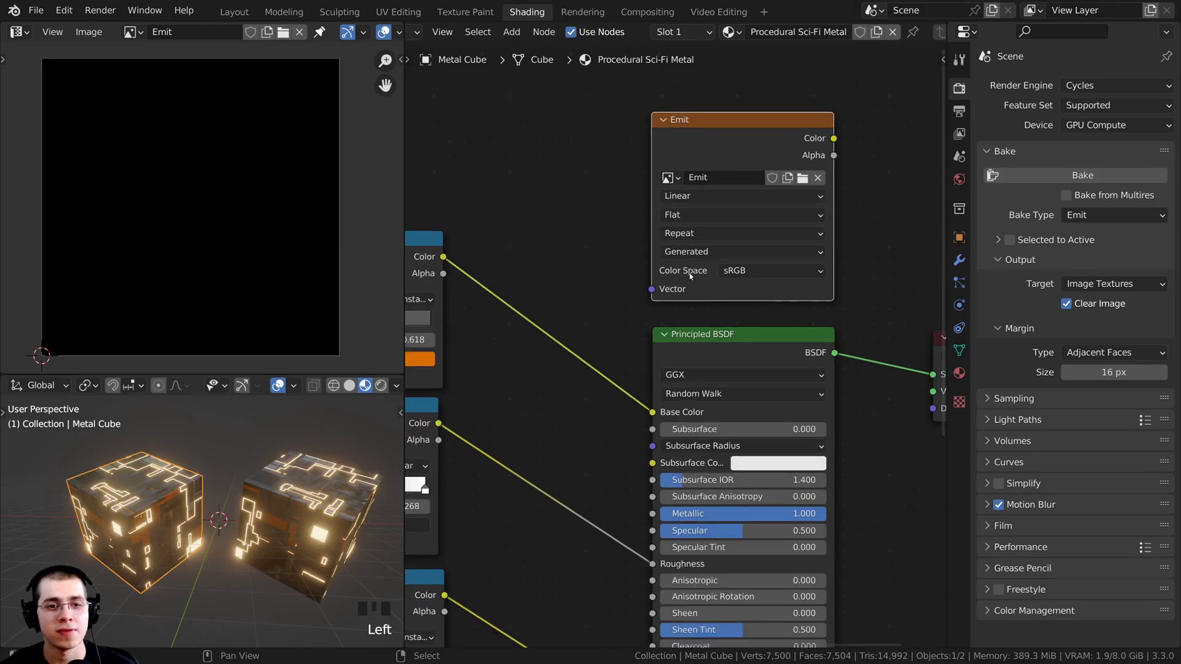
scroll(676, 340, "up", 3)
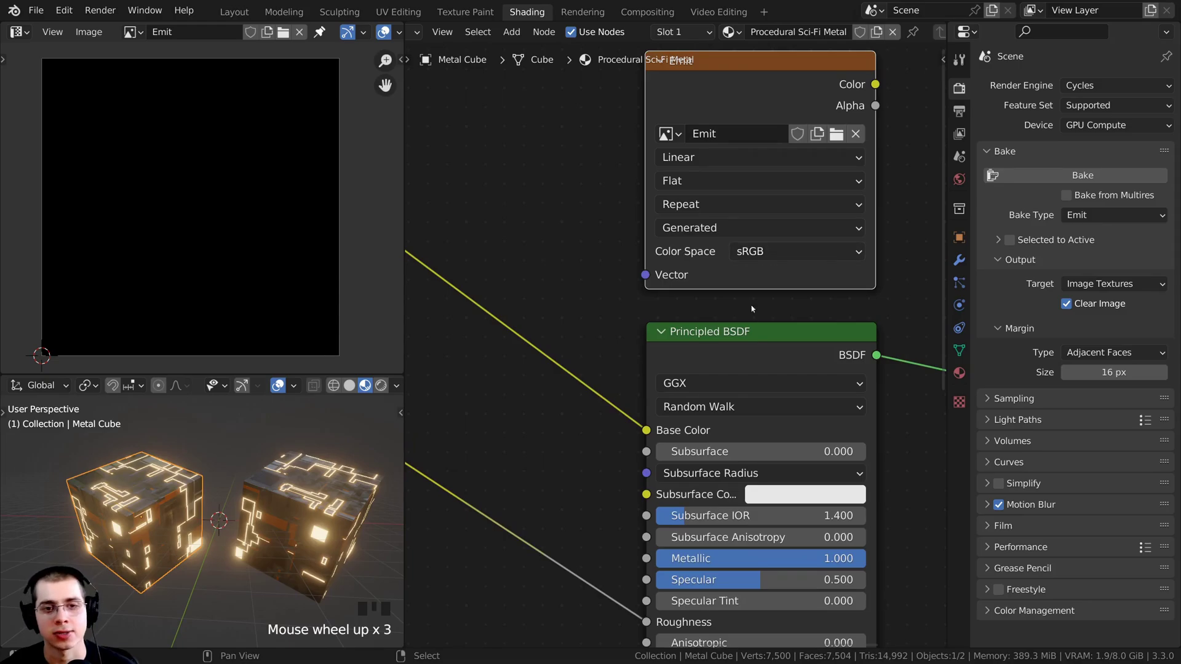
scroll(726, 344, "down", 4)
middle_click_drag(600, 602, 635, 273)
scroll(635, 273, "up", 3)
scroll(726, 388, "up", 3)
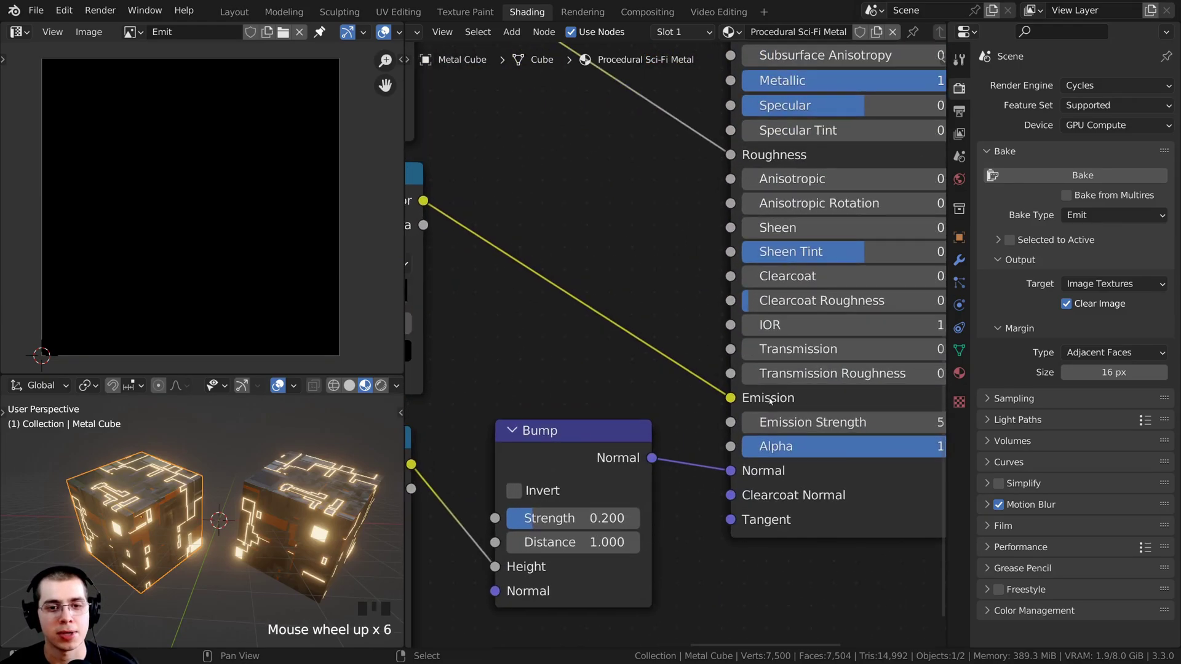
Step: Examine the links into the Principled BSDF's Base Color, Roughness and Emission inputs
middle_click_drag(770, 403, 754, 403)
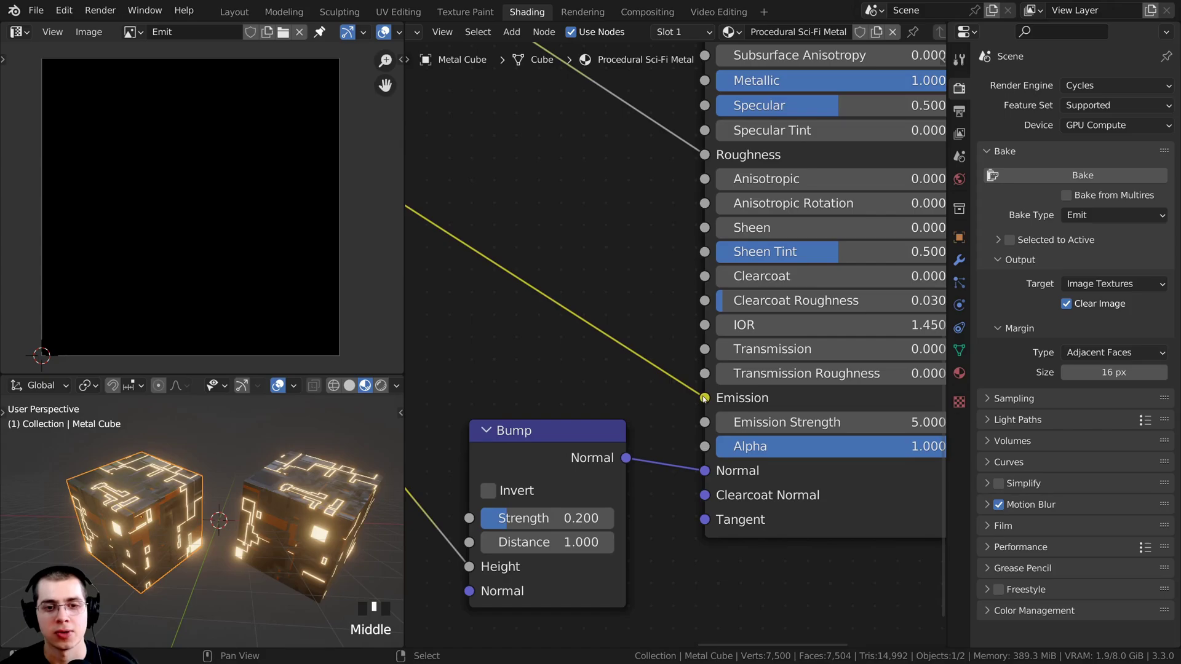
scroll(705, 401, "down", 3)
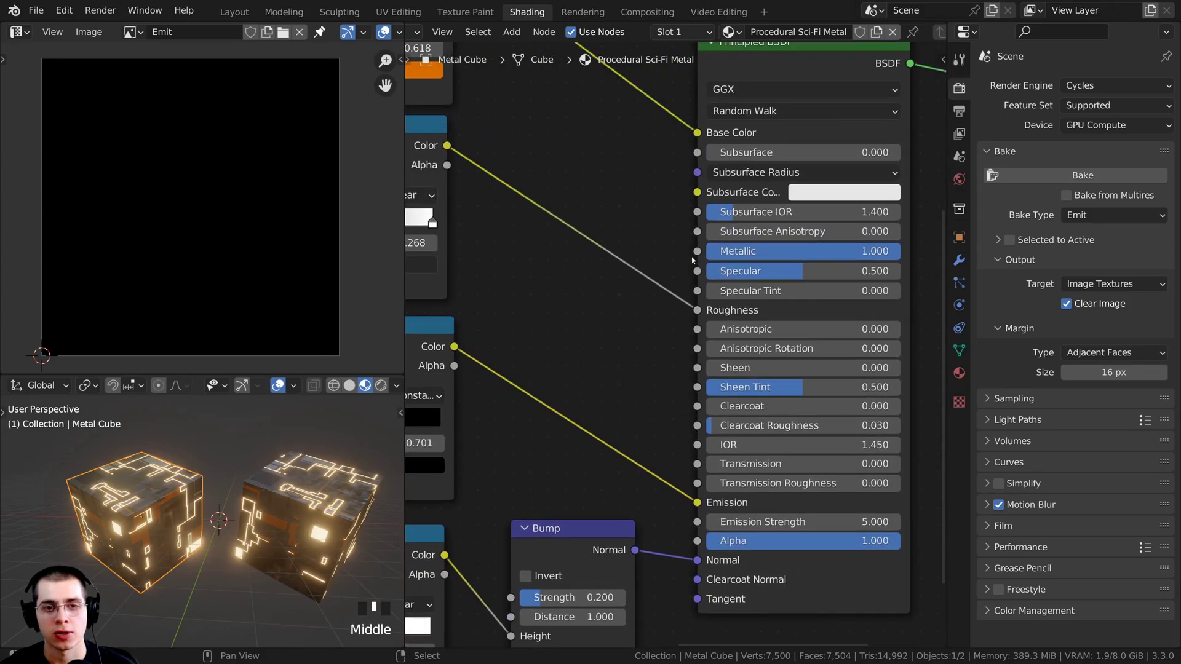
middle_click_drag(691, 134, 685, 265)
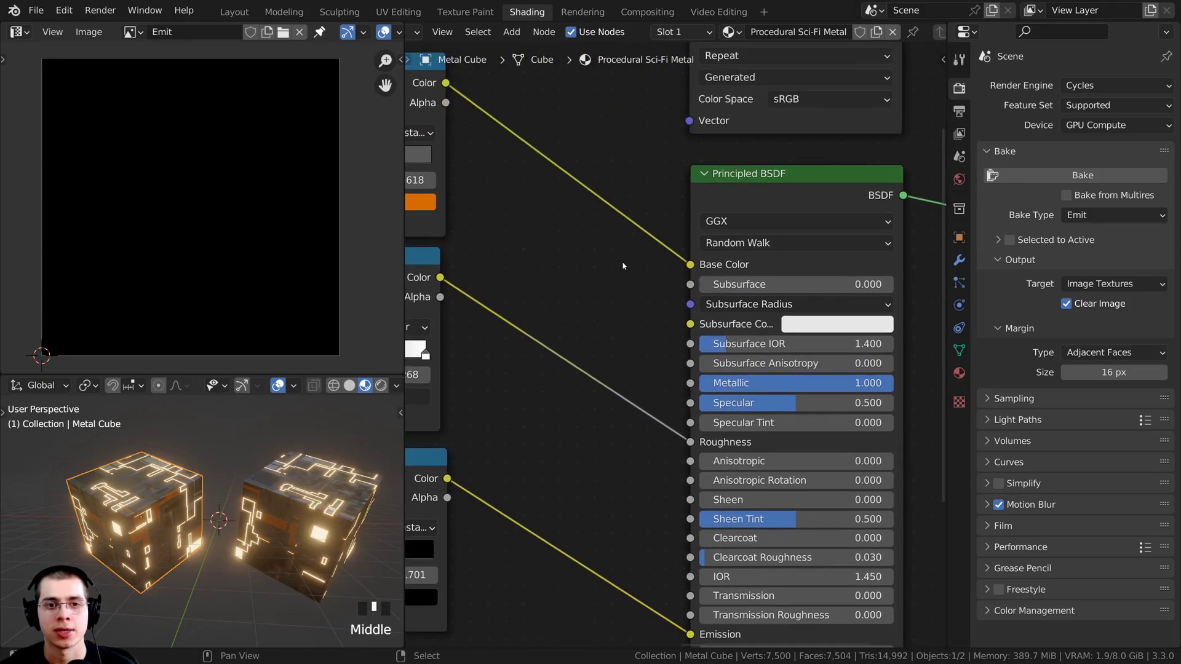
scroll(672, 266, "down", 3)
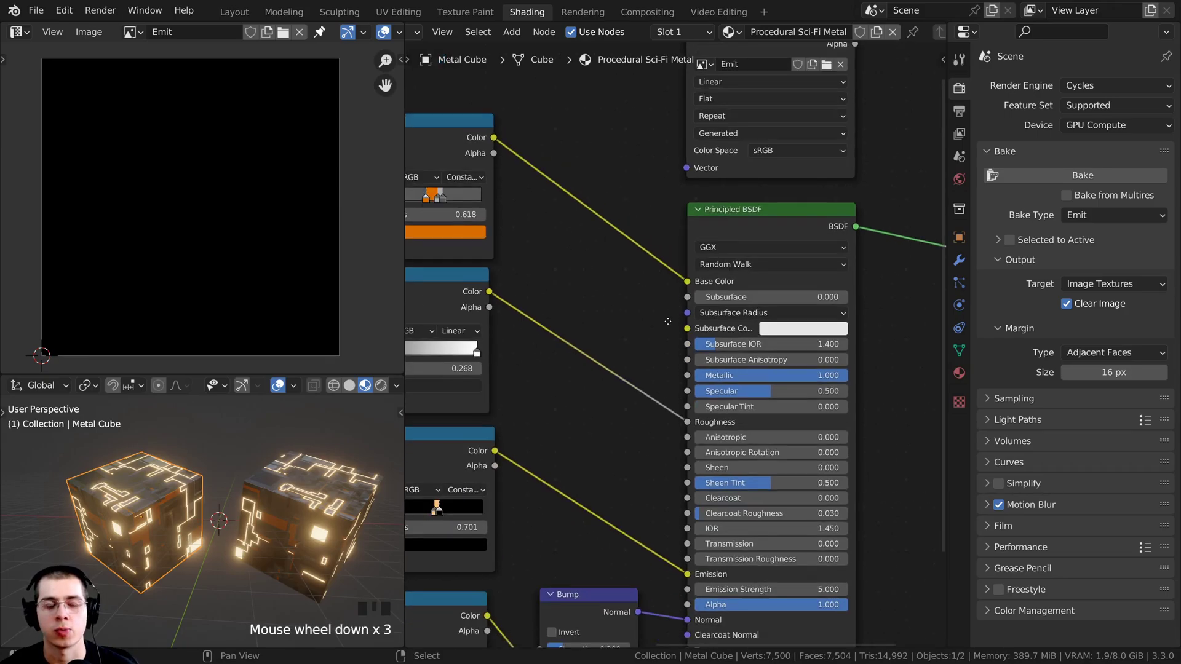
scroll(458, 302, "up", 1)
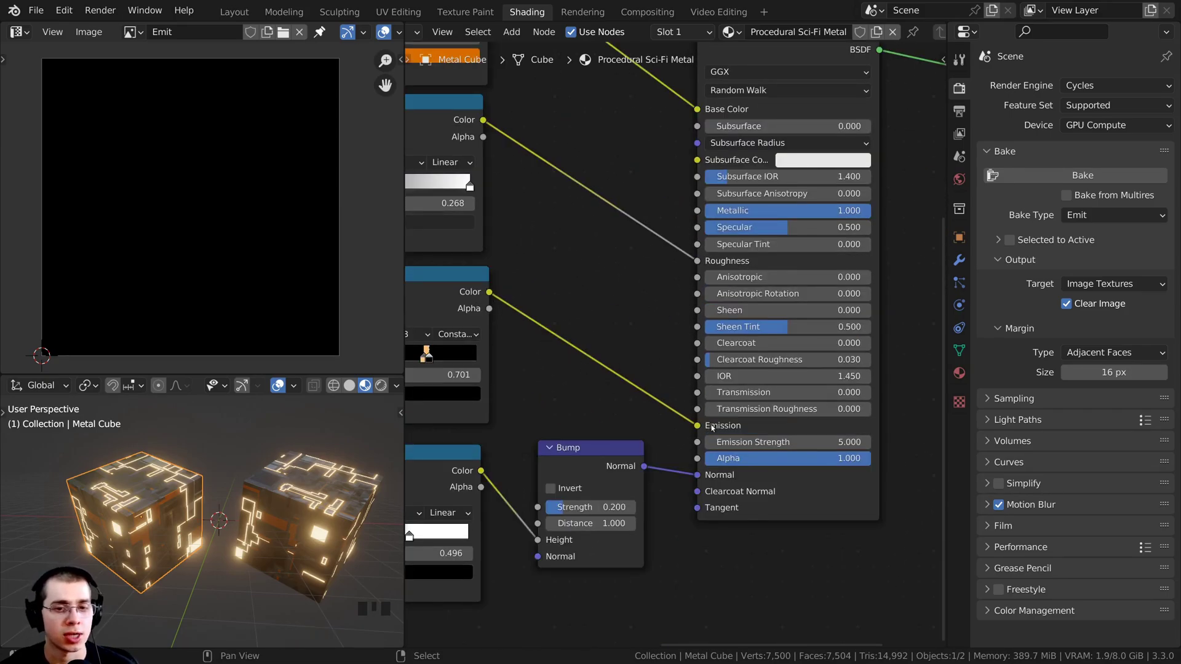
scroll(719, 350, "down", 1)
Step: Look through the color space options of the Emit image texture node without changing the selected one
middle_click_drag(718, 352, 692, 469)
middle_click_drag(726, 180, 707, 422)
scroll(706, 422, "up", 2)
scroll(677, 348, "up", 1)
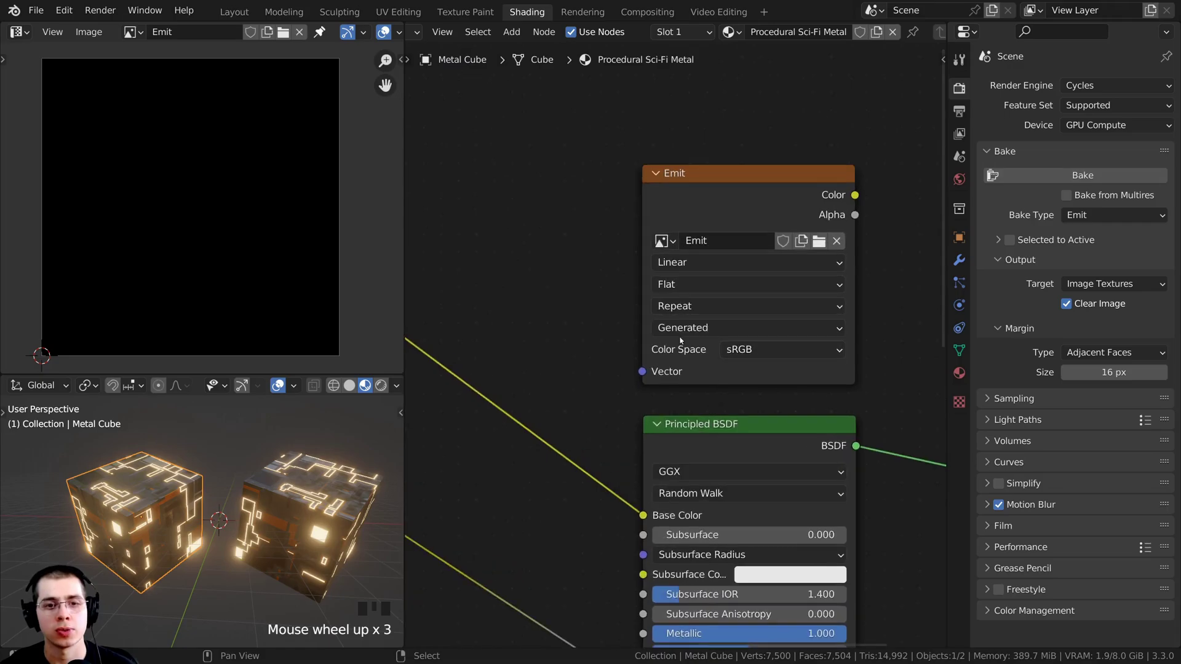
left_click(744, 349)
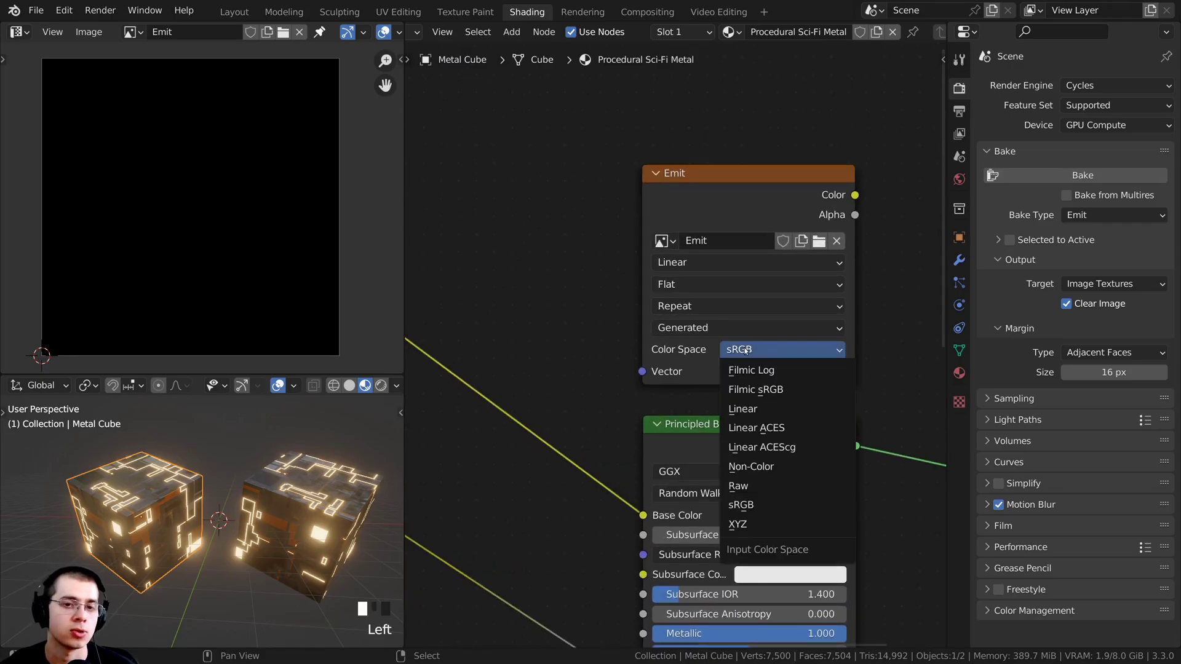
left_click(745, 349)
middle_click_drag(721, 342, 693, 316)
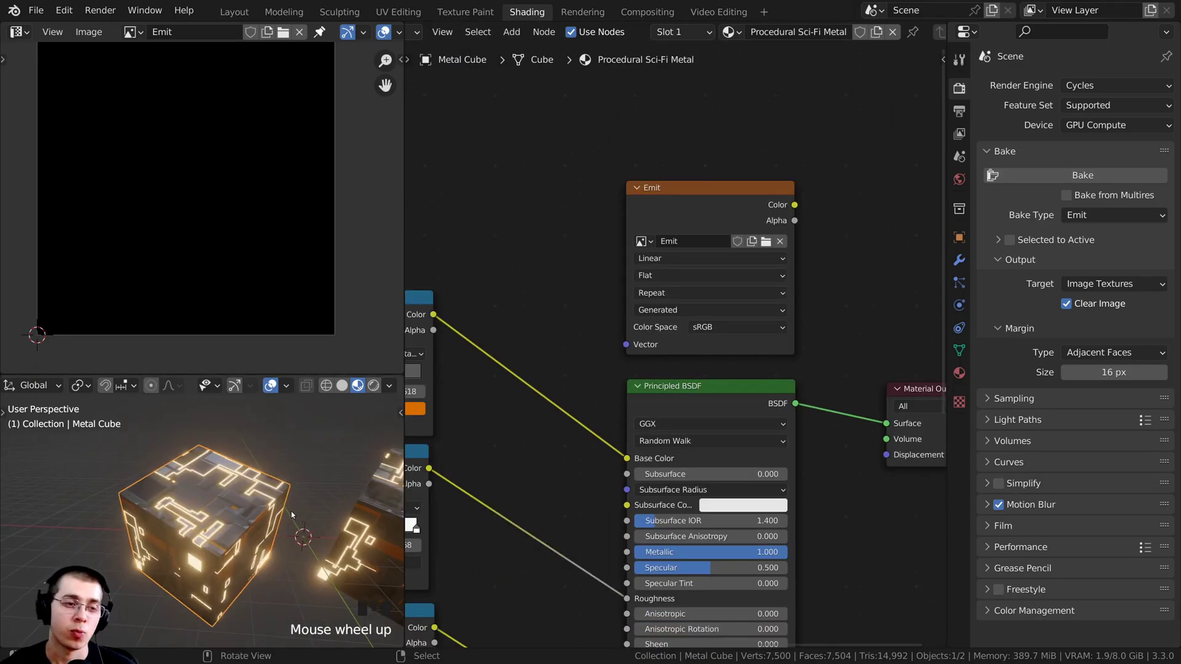
Step: Set the Principled BSDF's Emission Strength to 1, with the cube's glow in close view
scroll(291, 515, "up", 1)
middle_click_drag(292, 515, 304, 503)
scroll(619, 590, "down", 3)
middle_click_drag(619, 590, 647, 300)
scroll(647, 300, "up", 2)
scroll(648, 300, "up", 3)
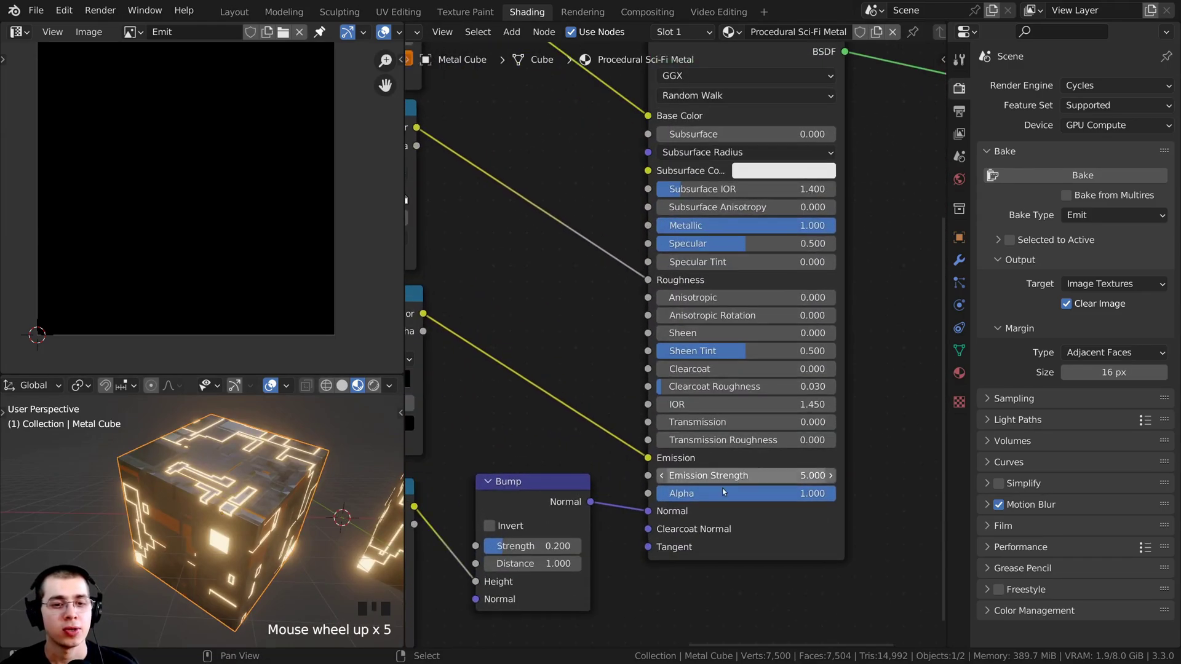
left_click(735, 474)
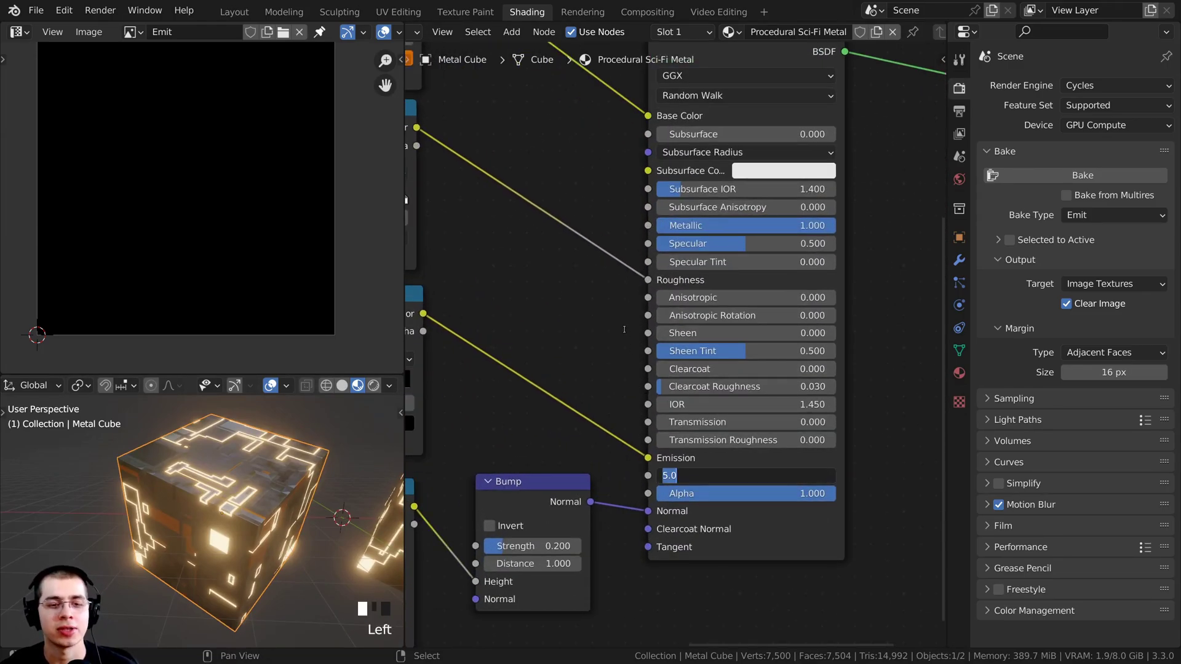
type("1")
key("Return")
left_click(725, 476)
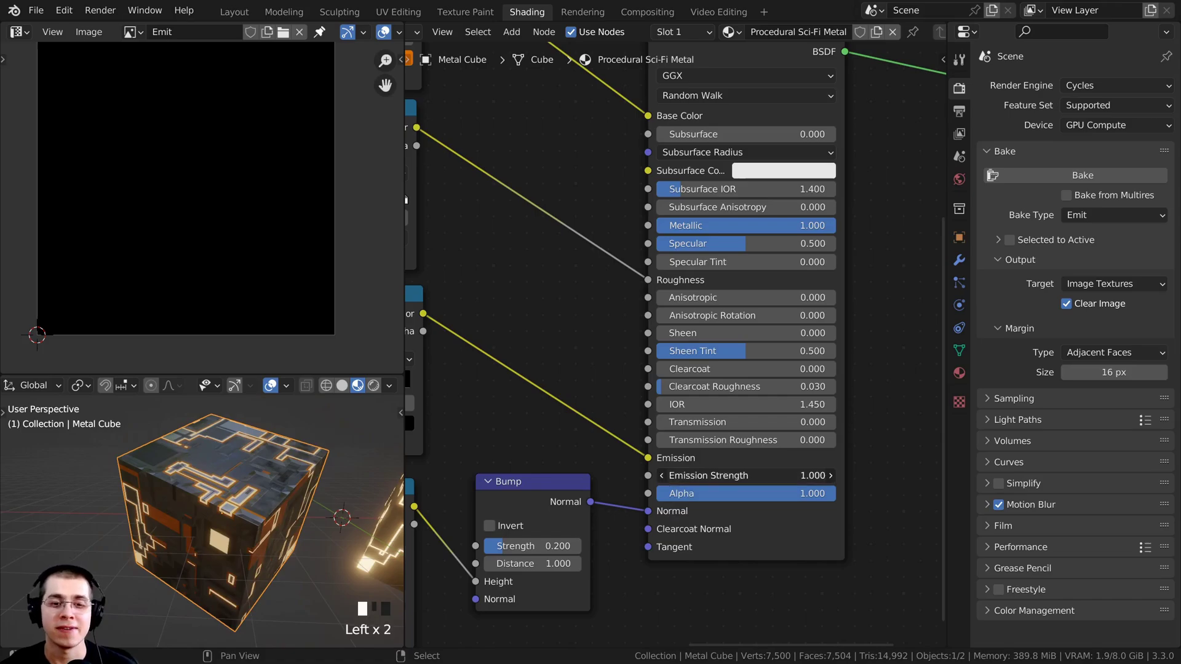
mouse_move(735, 476)
left_mouse_down()
mouse_move(821, 476)
mouse_move(726, 475)
left_mouse_up()
key("BackSpace")
Step: Raise the Principled BSDF's Emission Strength to 39 to compare a much stronger glow
scroll(561, 467, "down", 2)
middle_click_drag(560, 468, 583, 527)
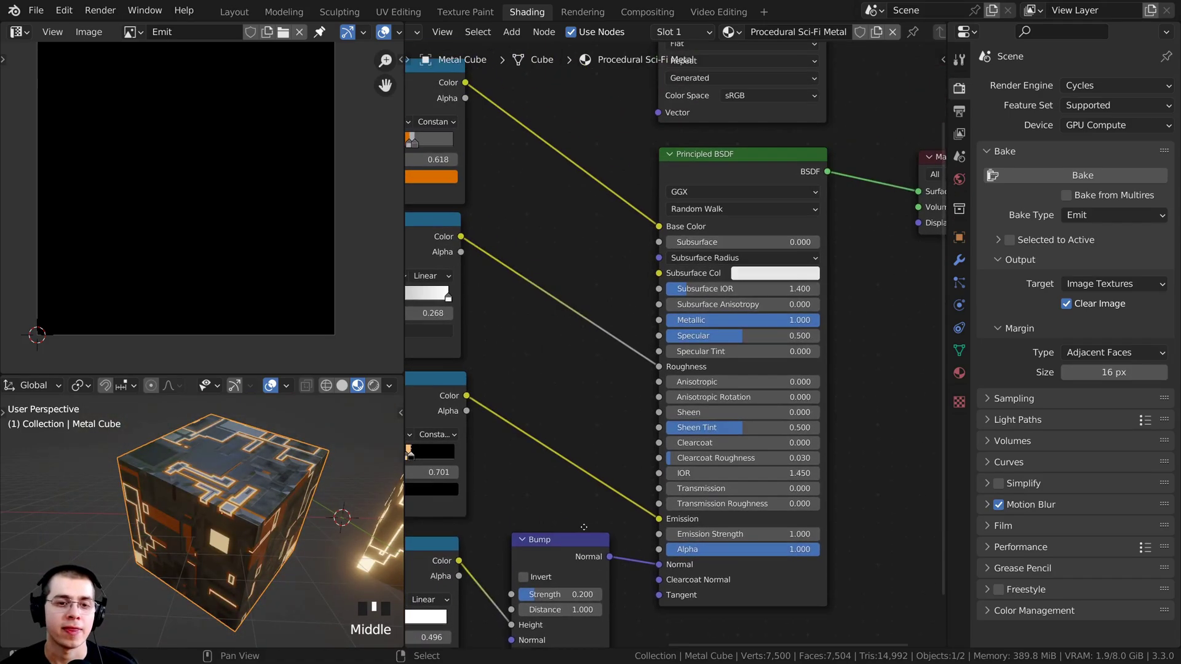
scroll(584, 527, "down", 1)
middle_click_drag(616, 351, 613, 370)
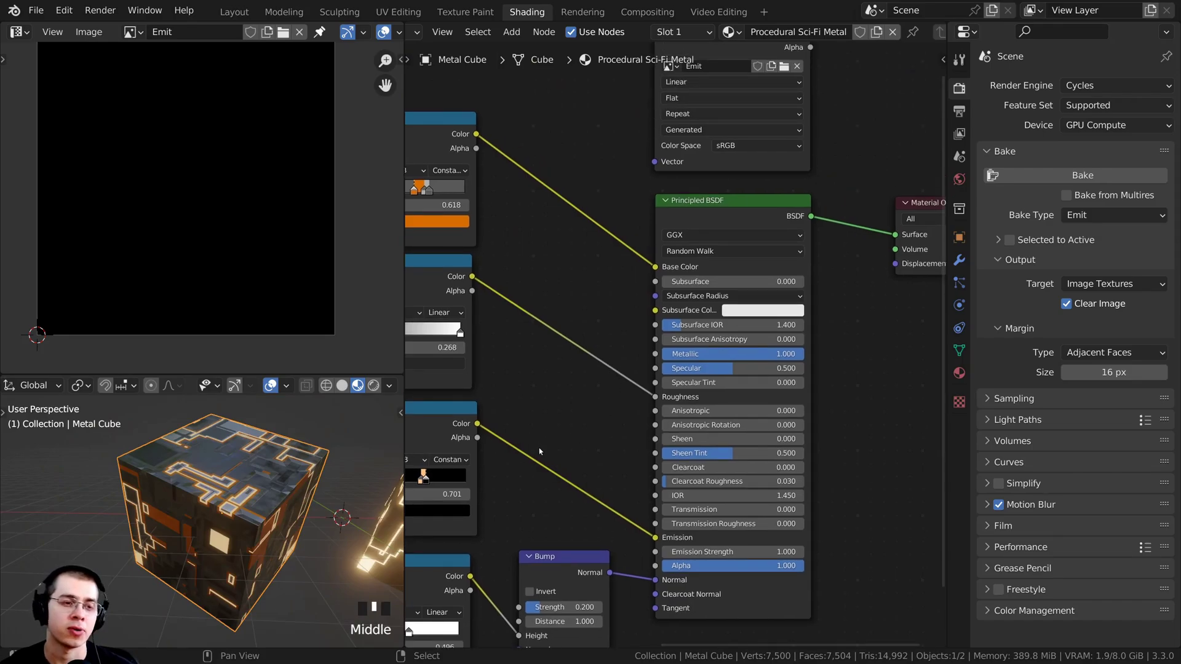
scroll(616, 482, "down", 1)
scroll(616, 482, "up", 3)
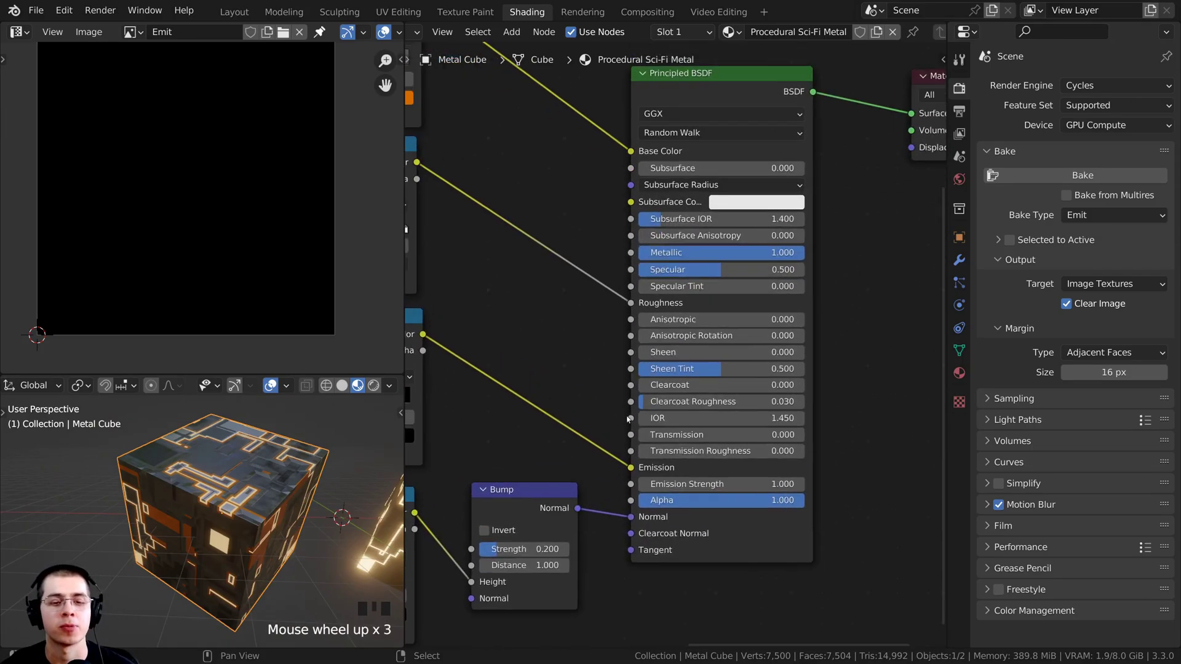
left_click(720, 484)
mouse_move(676, 482)
left_mouse_down()
mouse_move(713, 482)
mouse_move(676, 482)
left_mouse_up()
Step: Select the Emit image texture node, shift it slightly within the node tree, and inspect the brighter glow on the cube
scroll(676, 295, "down", 2)
middle_click_drag(688, 289, 696, 600)
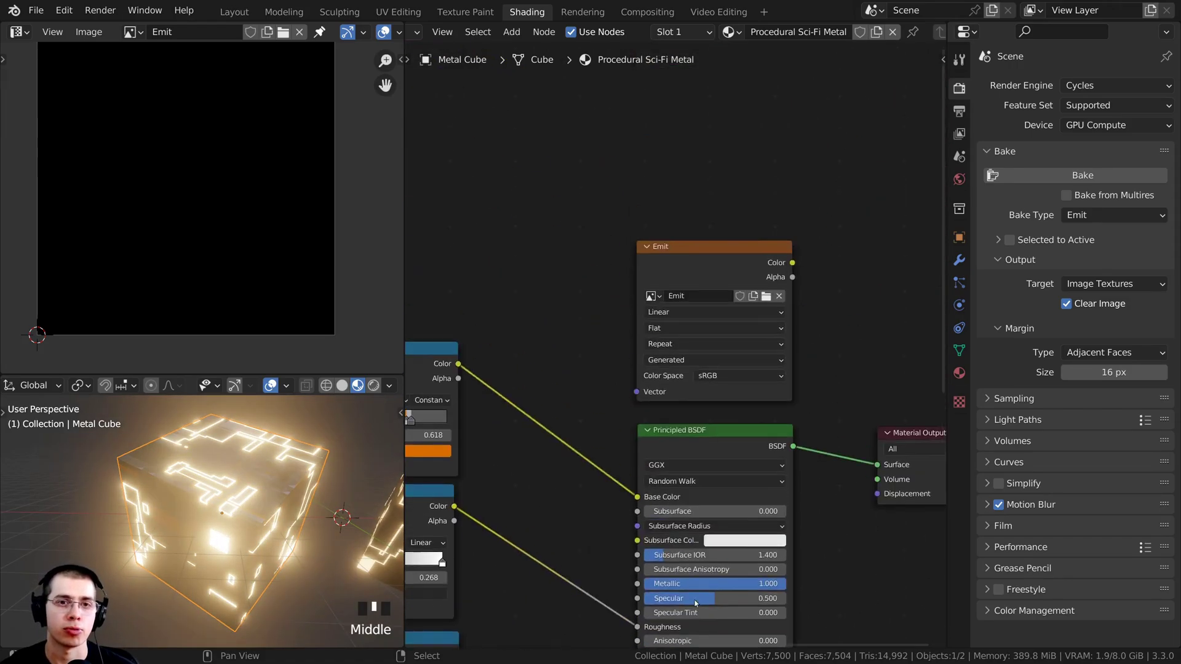
scroll(680, 344, "up", 3)
left_click(689, 246)
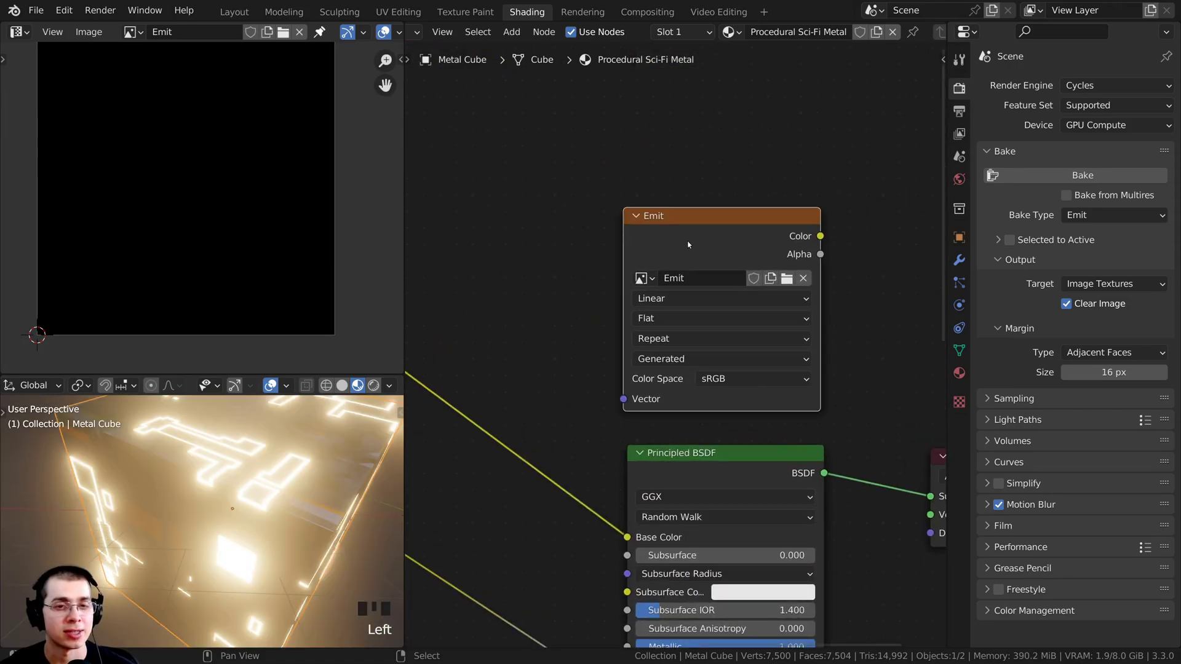
left_click_drag(698, 243, 685, 228)
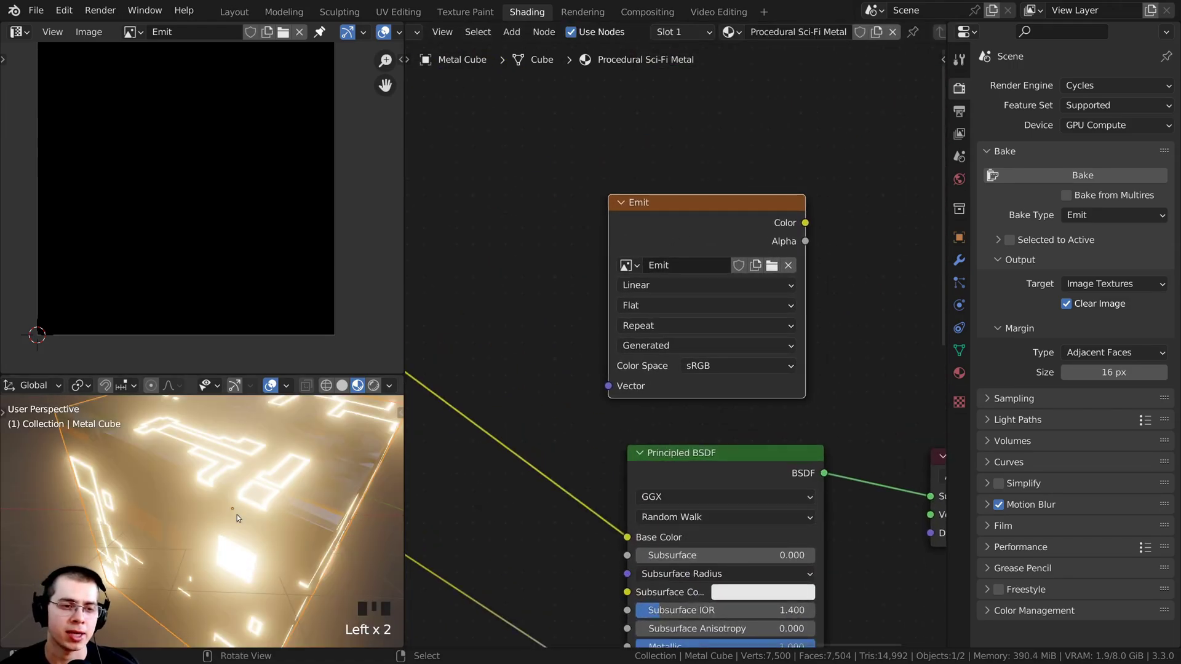
middle_click_drag(238, 516, 238, 491)
scroll(588, 566, "down", 3)
middle_click_drag(487, 600, 495, 501)
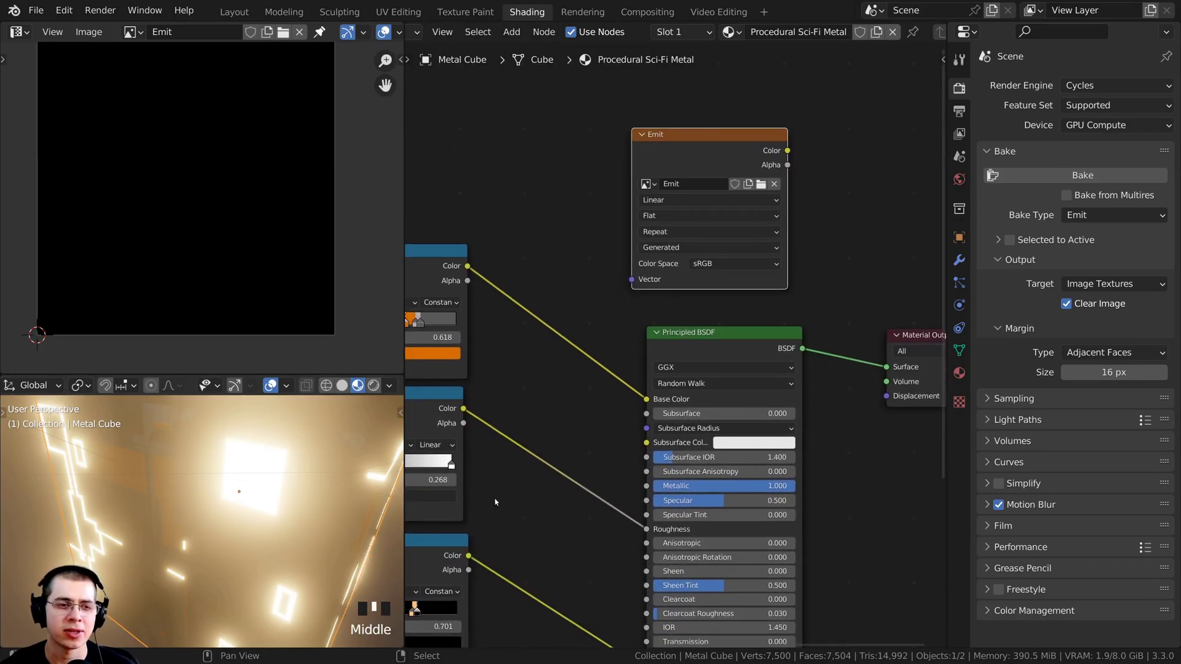
Step: Set the Principled BSDF's Emission Strength back to 5
scroll(566, 547, "down", 3)
middle_click_drag(567, 547, 595, 381)
scroll(680, 484, "up", 3)
left_click(685, 487)
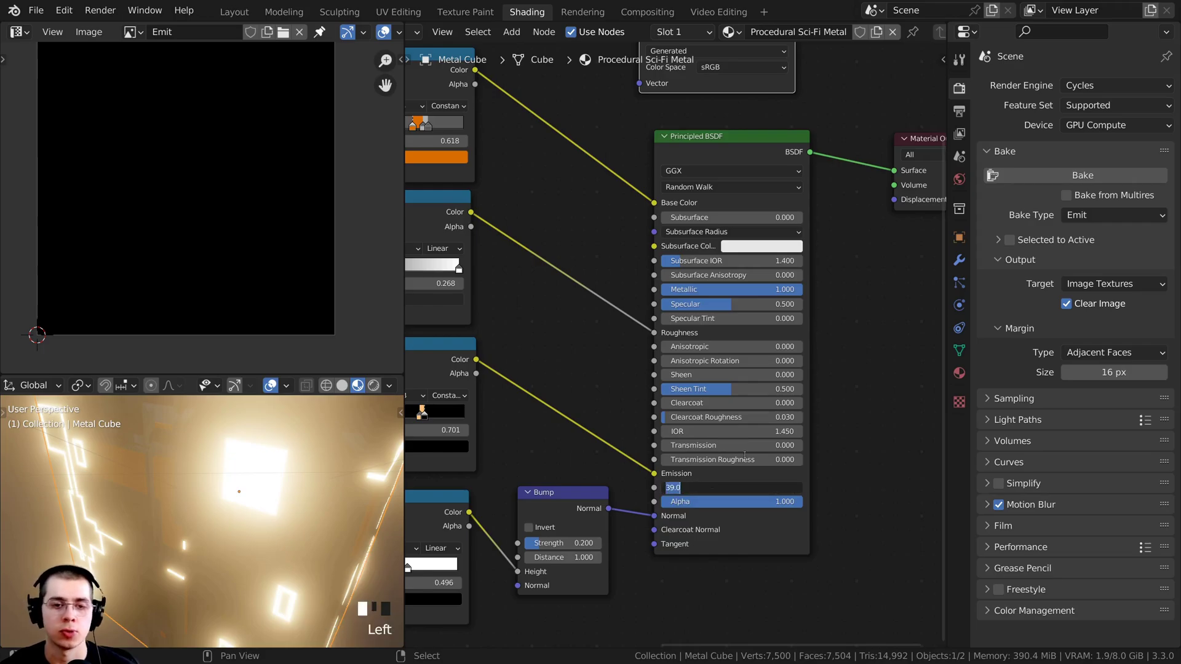
type("5")
key("Return")
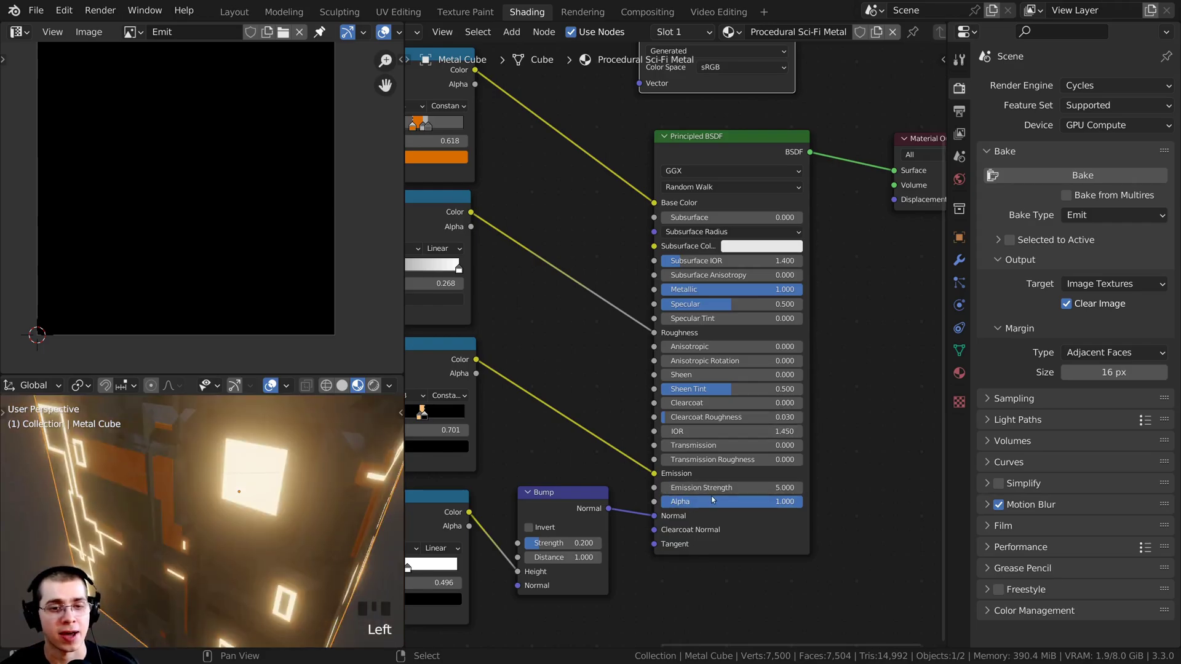
Step: Set the Principled BSDF's Emission Strength to 1 for the emission bake
middle_click_drag(712, 452, 713, 467)
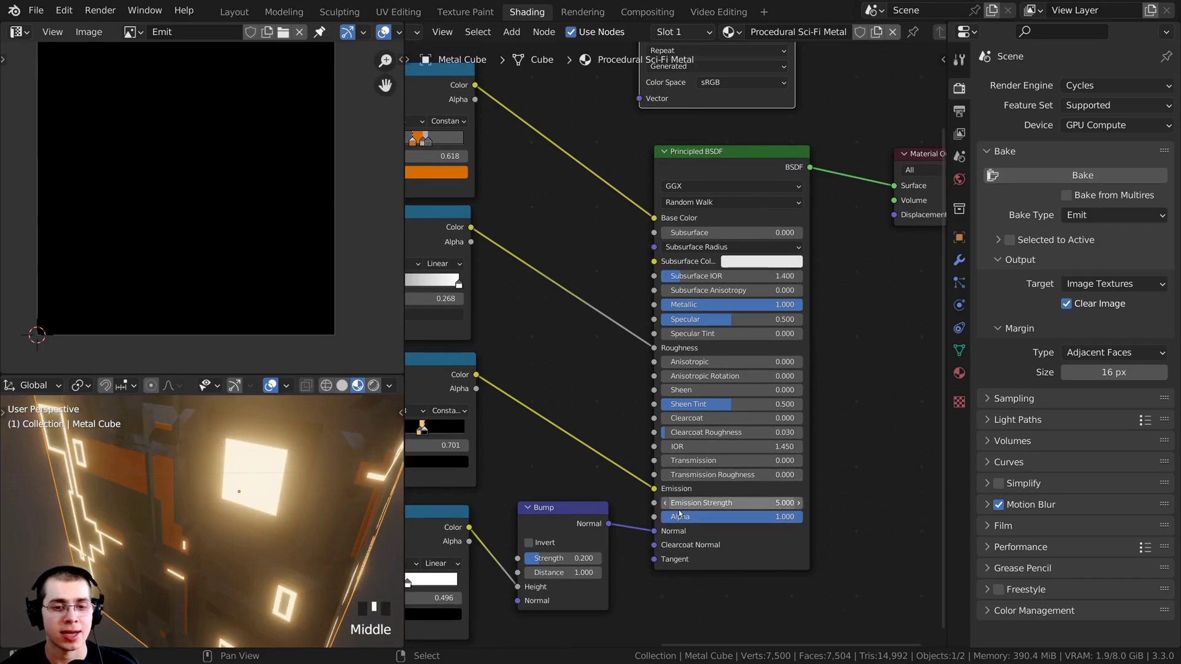
left_click(714, 504)
type("1")
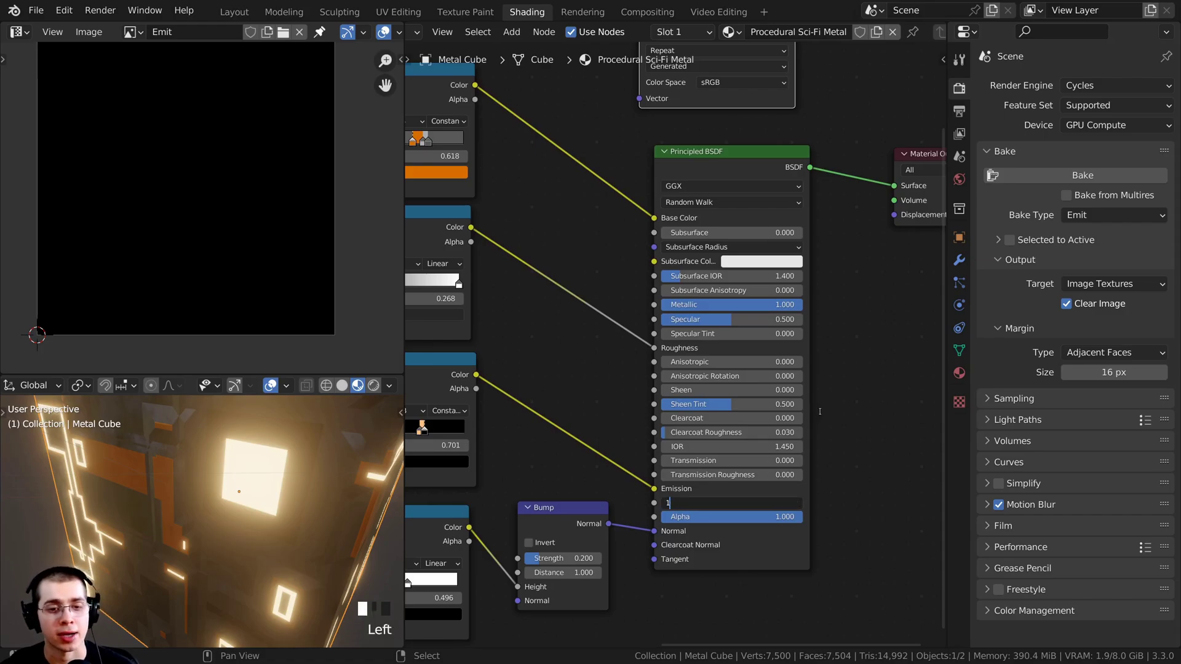
key("Return")
scroll(758, 460, "down", 1)
middle_click_drag(756, 461, 745, 477)
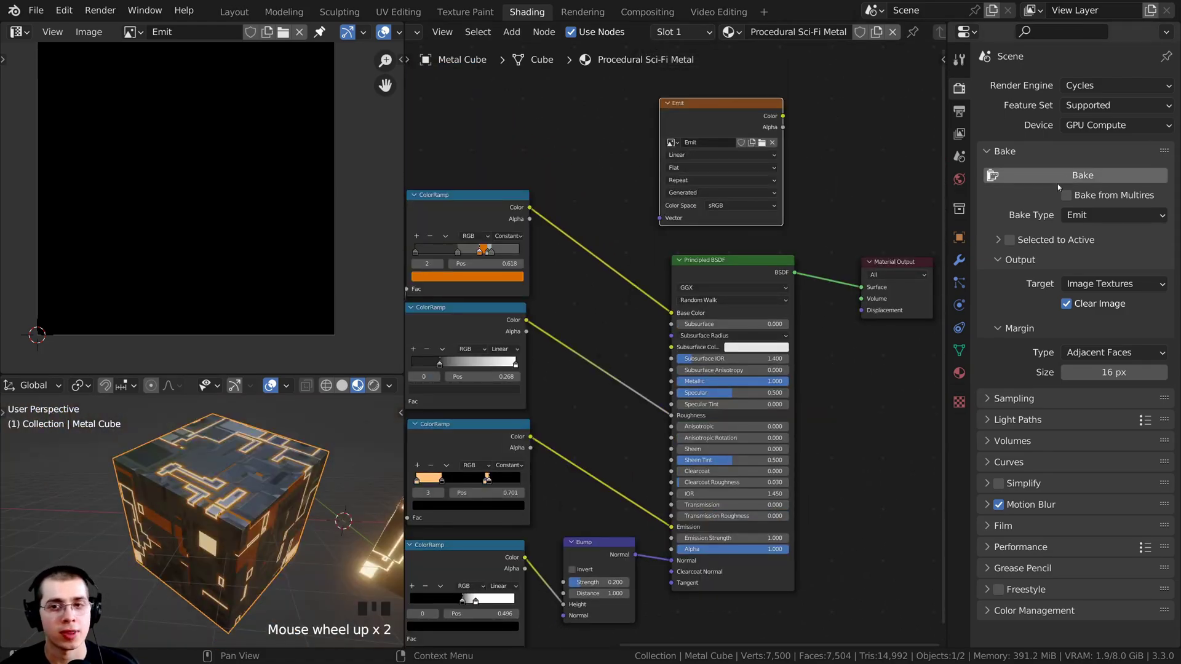
Step: Select Metal Cube in the viewport and make the Emit image texture node active as the bake target
right_click(160, 469)
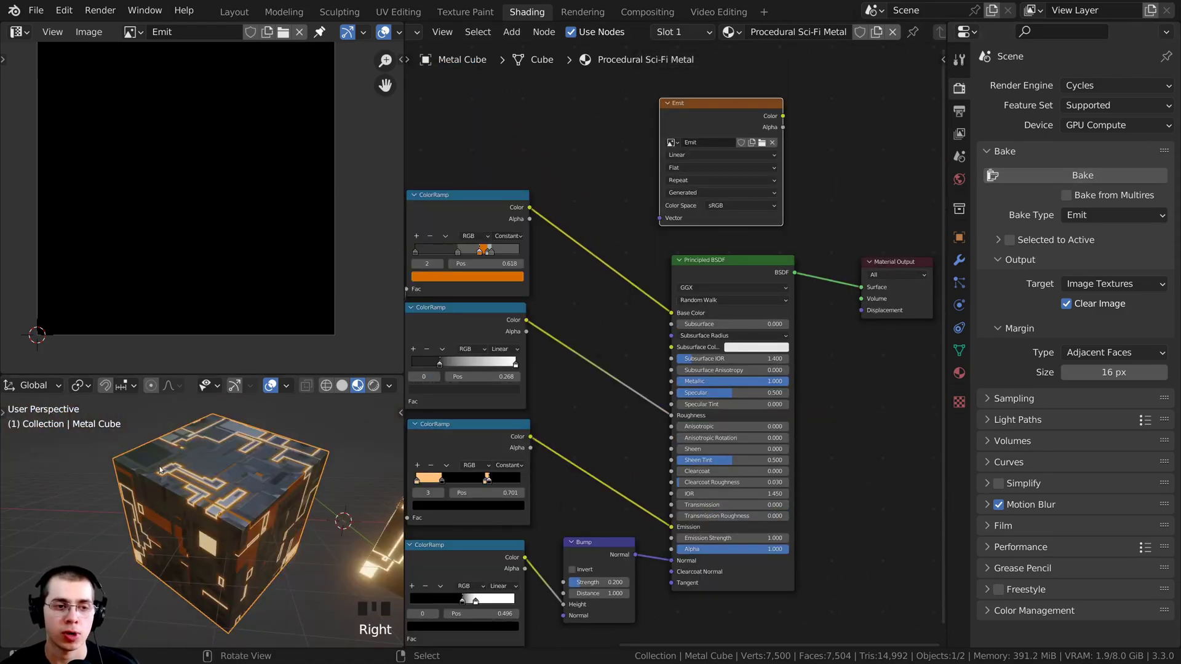
right_click(244, 495)
middle_click_drag(706, 153, 694, 198)
left_click_drag(685, 165, 726, 161)
scroll(716, 199, "up", 1)
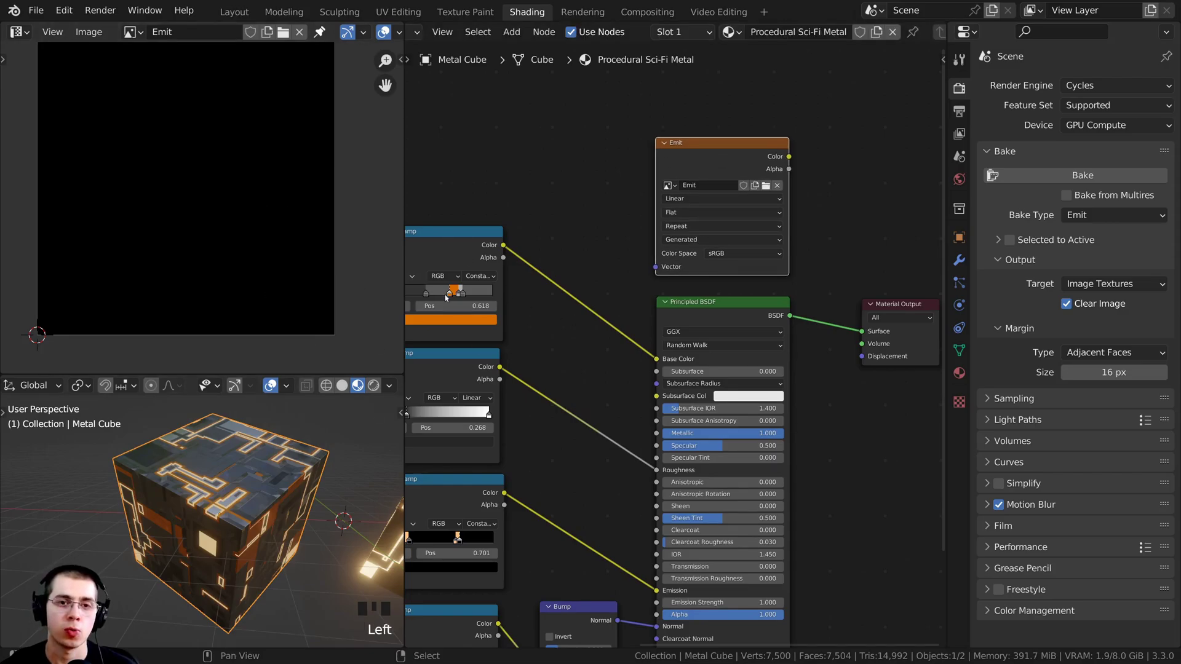
left_click(698, 160)
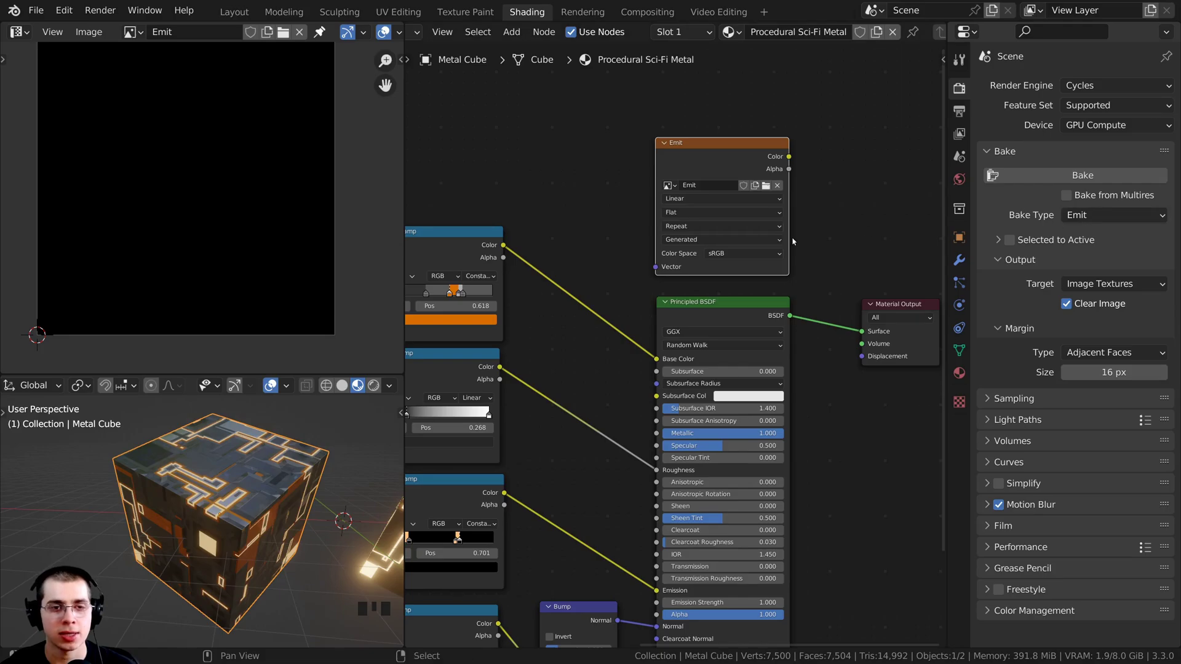
middle_click_drag(841, 231, 846, 231)
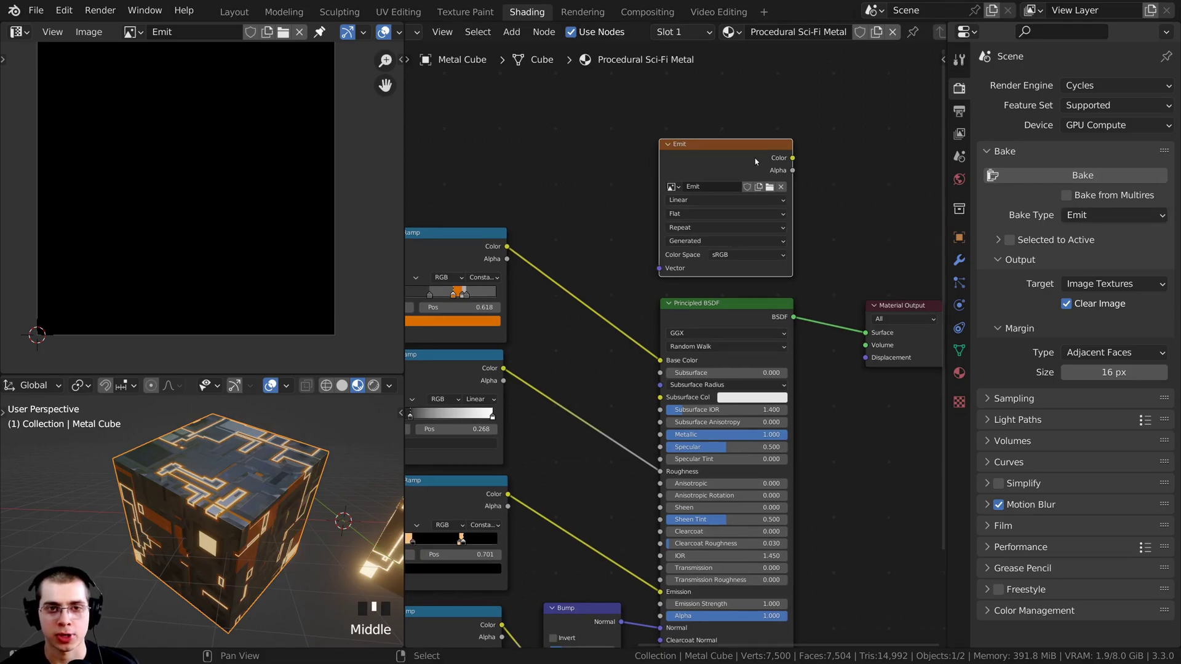
Step: Save the blend file and bake Metal Cube's emission into the Emit image
key("ctrl+s")
left_click(717, 164)
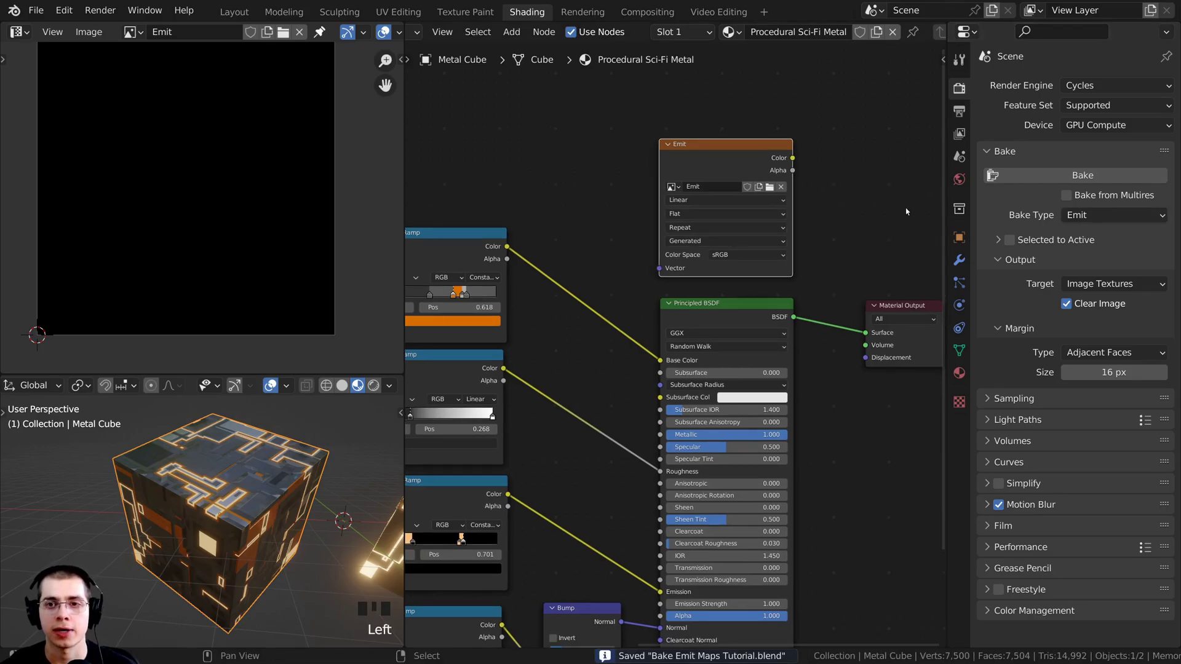
left_click(1024, 177)
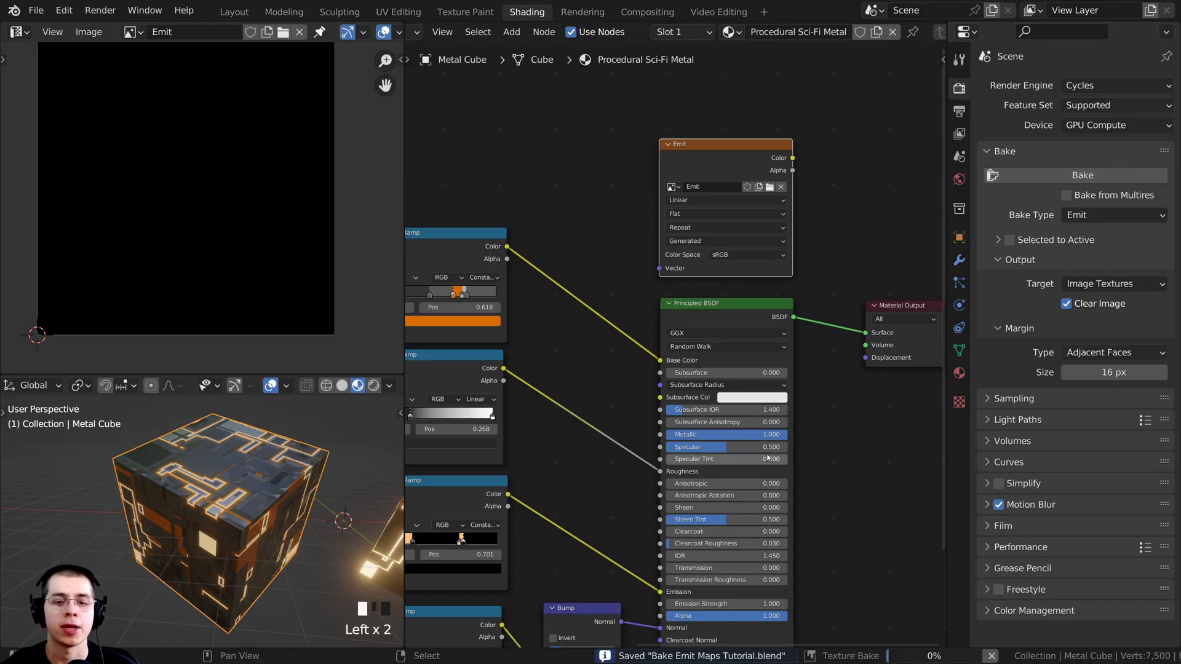
Step: Examine the baked emission map up close and as a whole in the image editor
middle_click_drag(173, 133, 187, 152)
middle_click_drag(254, 93, 252, 92)
middle_click_drag(173, 238, 157, 201)
scroll(206, 254, "up", 3)
scroll(157, 201, "down", 3)
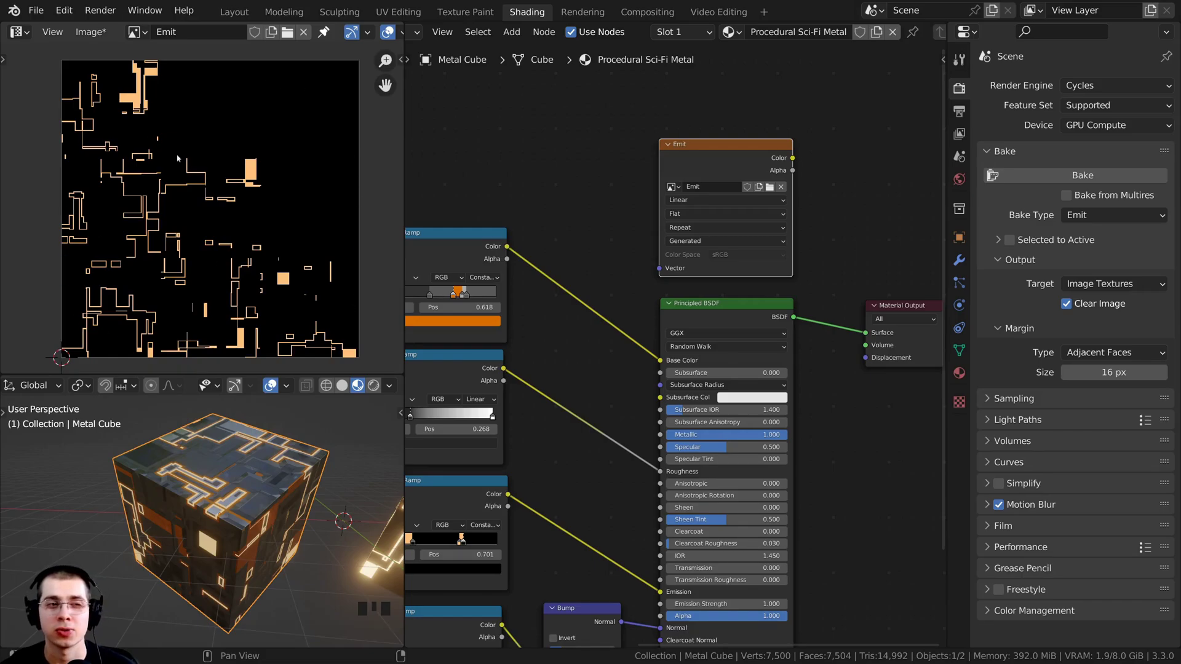
middle_click_drag(177, 156, 179, 150)
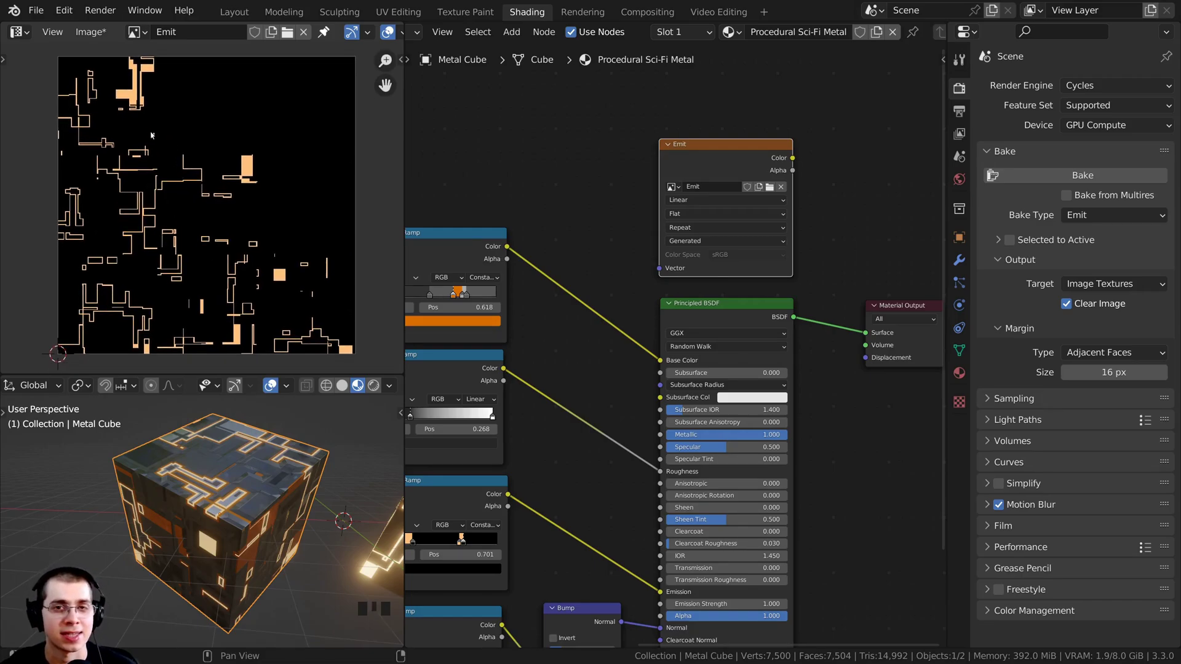
Step: Save the baked image as Emit.jpg in the Texture Maps folder, using JPEG format at 100% quality
left_click(94, 34)
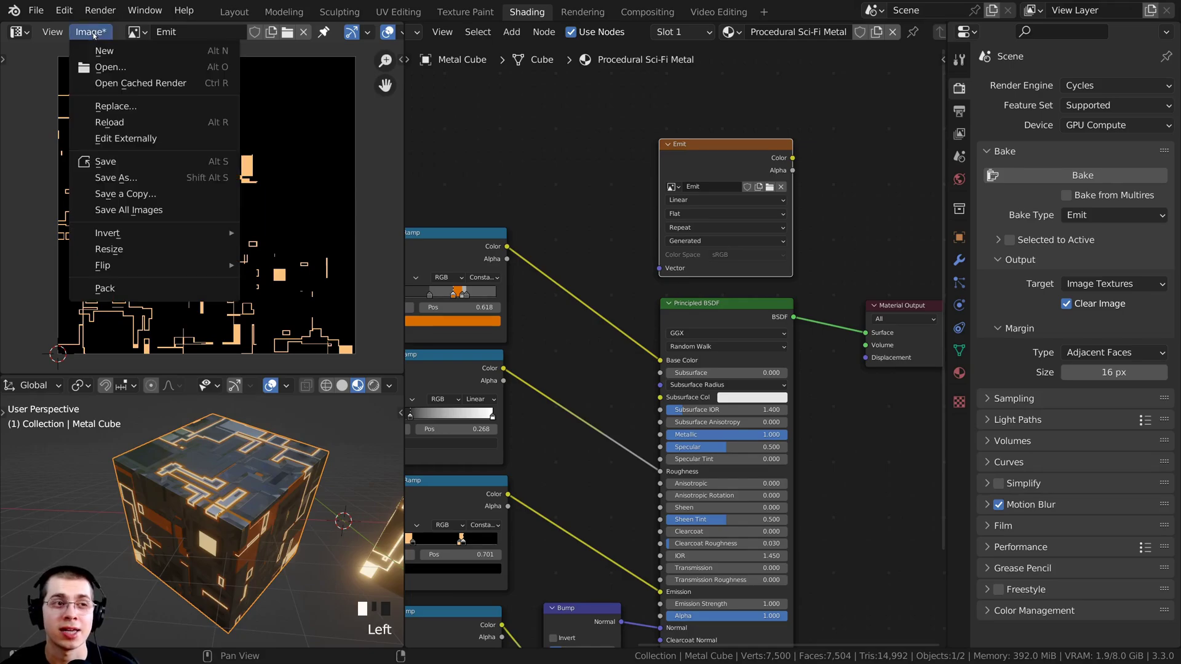
left_click(100, 179)
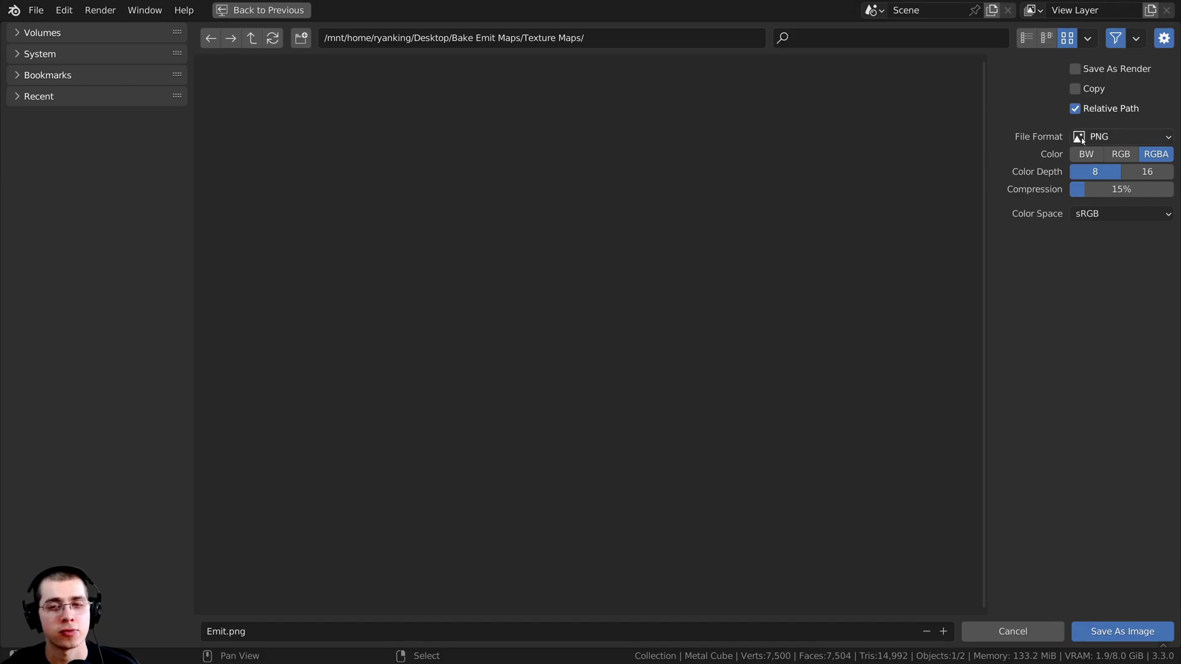
left_click(1102, 137)
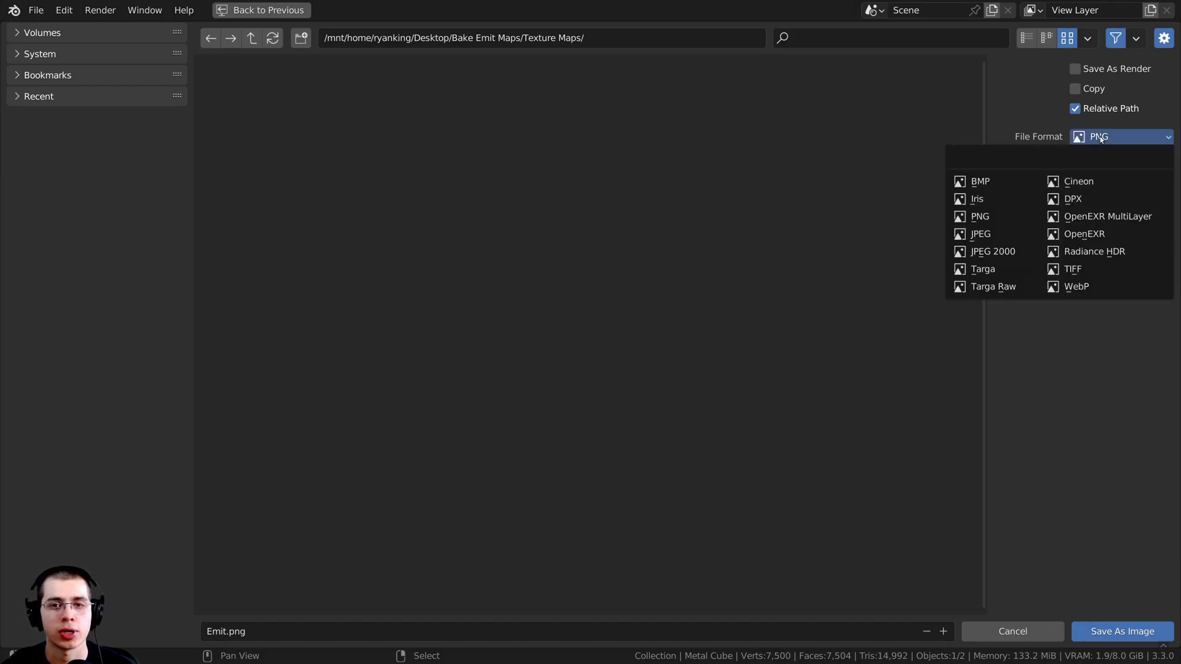
left_click(986, 236)
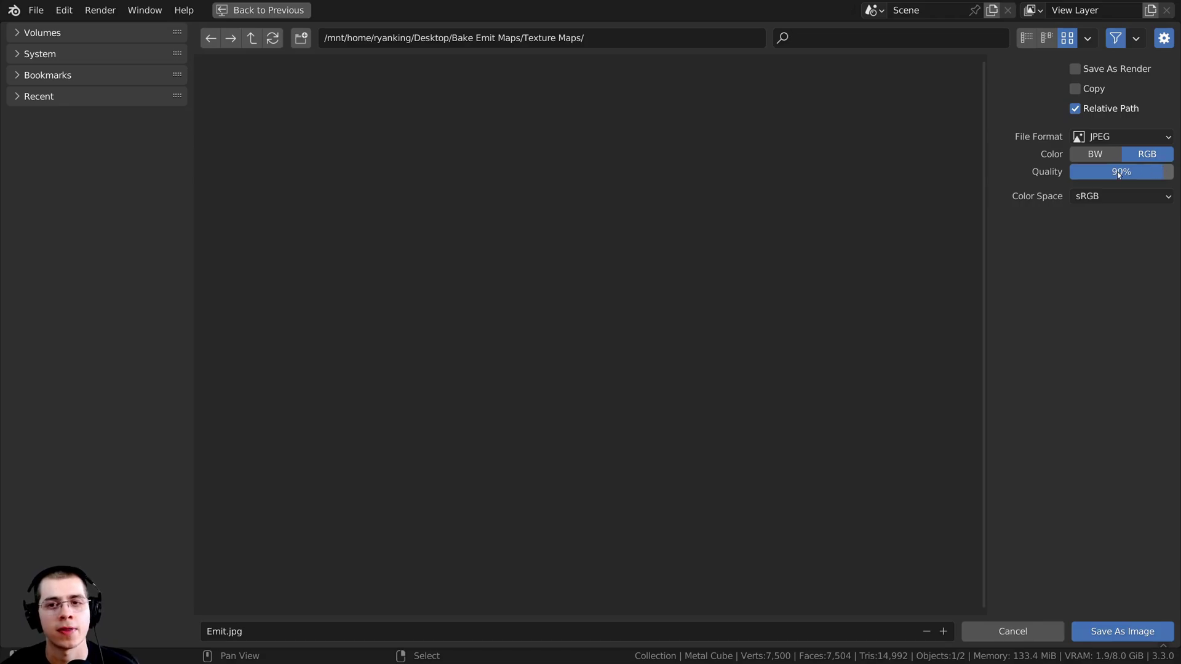
left_click_drag(1119, 175, 1137, 174)
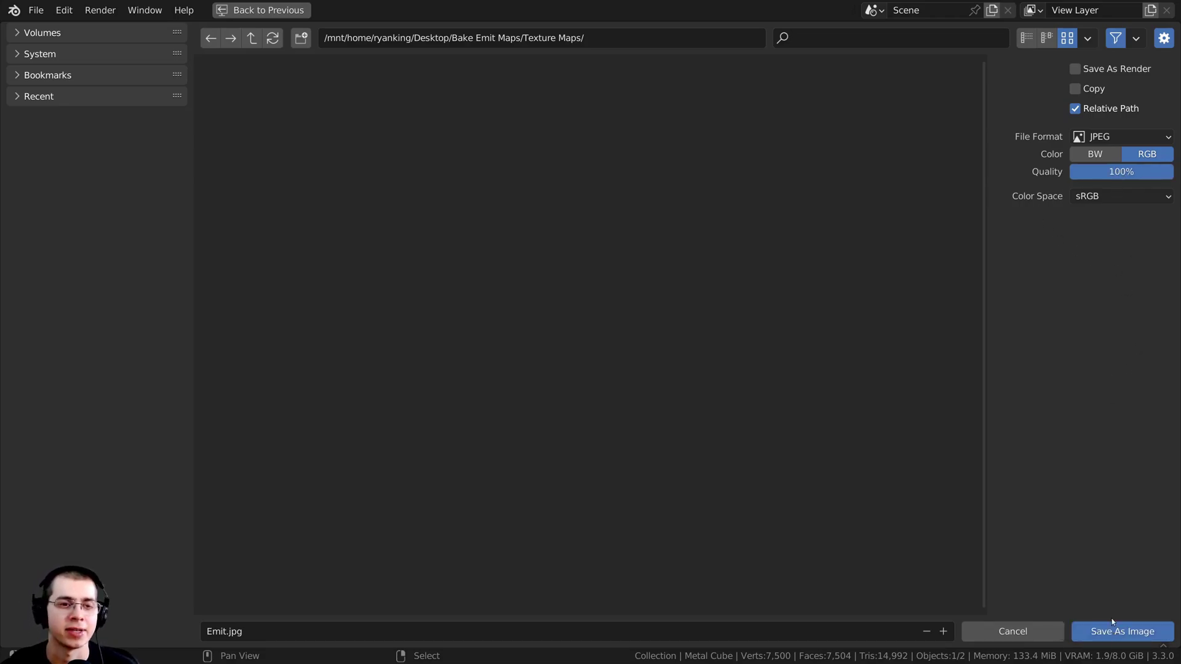
left_click(1115, 633)
Step: Examine the material's node setup, from the texture nodes and color ramps to the Emit image texture node
scroll(786, 92, "down", 1)
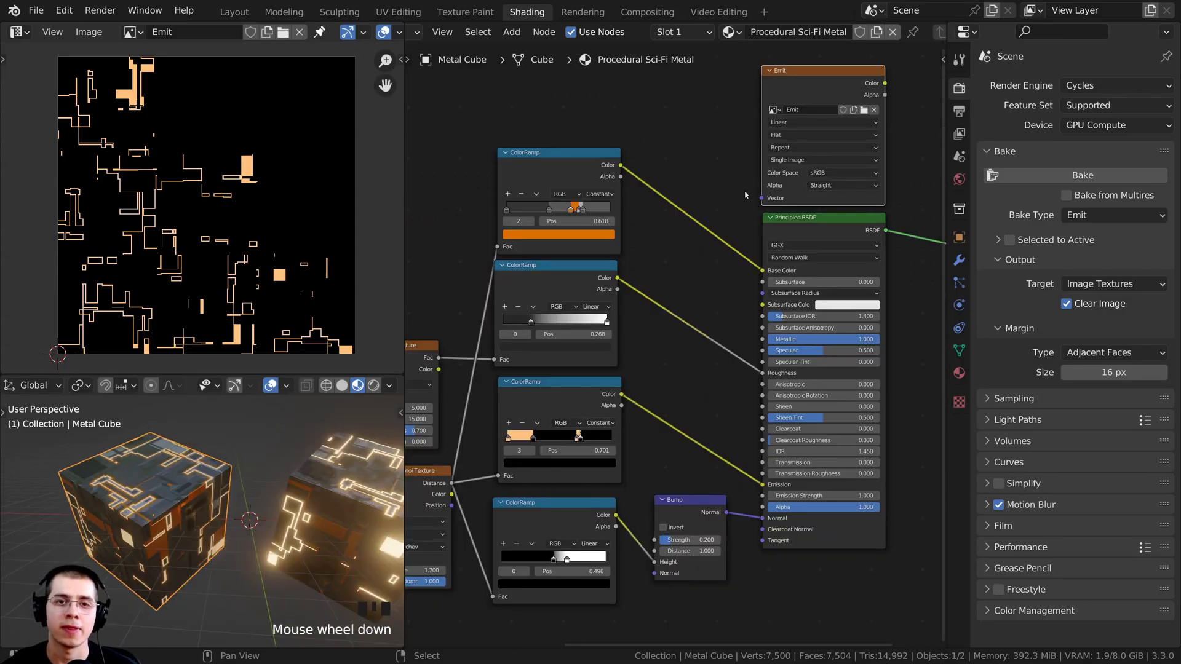
middle_click_drag(745, 195, 768, 196)
left_click(589, 172)
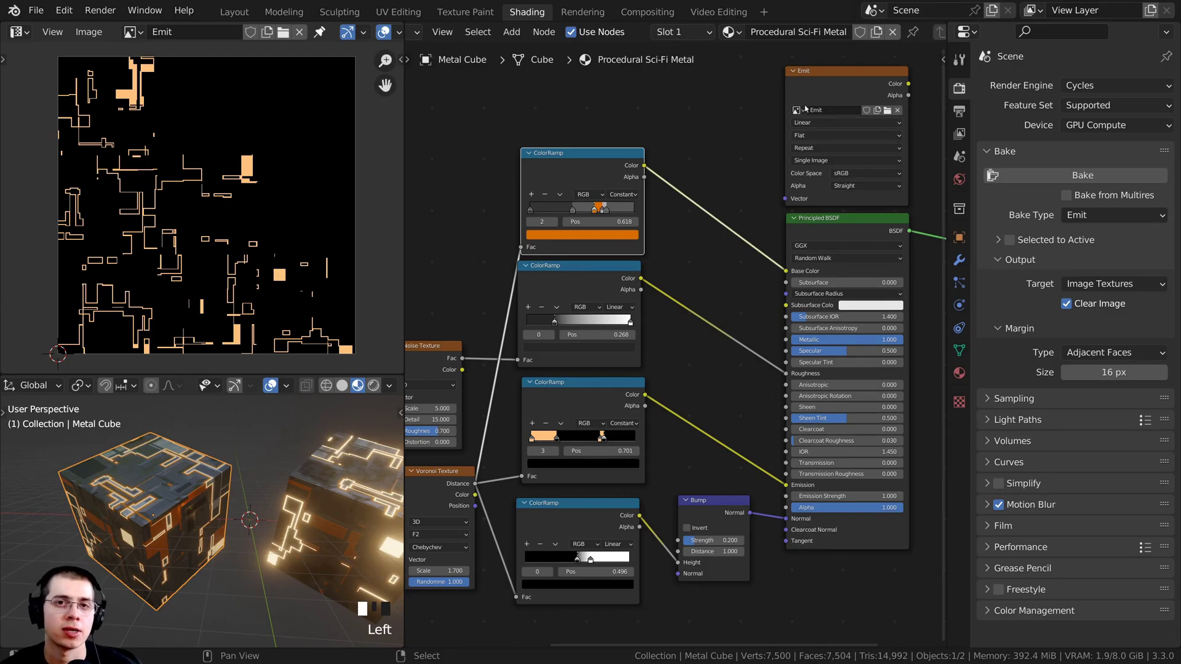
scroll(693, 236, "down", 1)
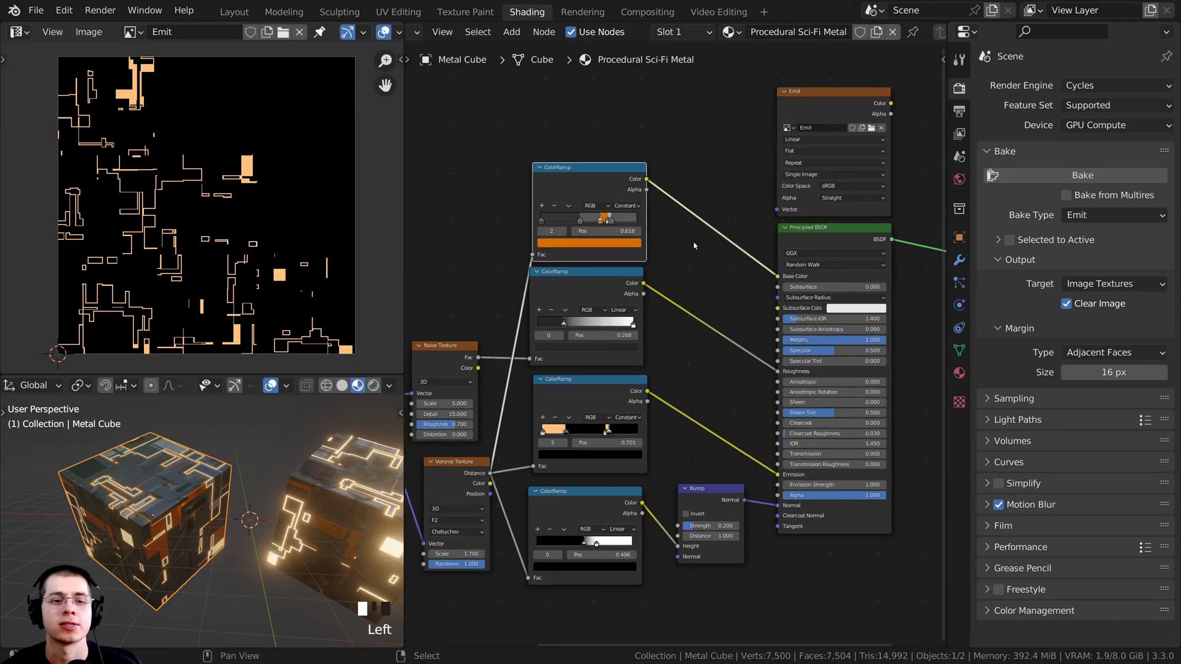
middle_click_drag(692, 242, 689, 213)
scroll(732, 178, "up", 1)
left_click_drag(556, 400, 550, 408)
scroll(492, 439, "down", 3)
middle_click_drag(491, 440, 608, 394)
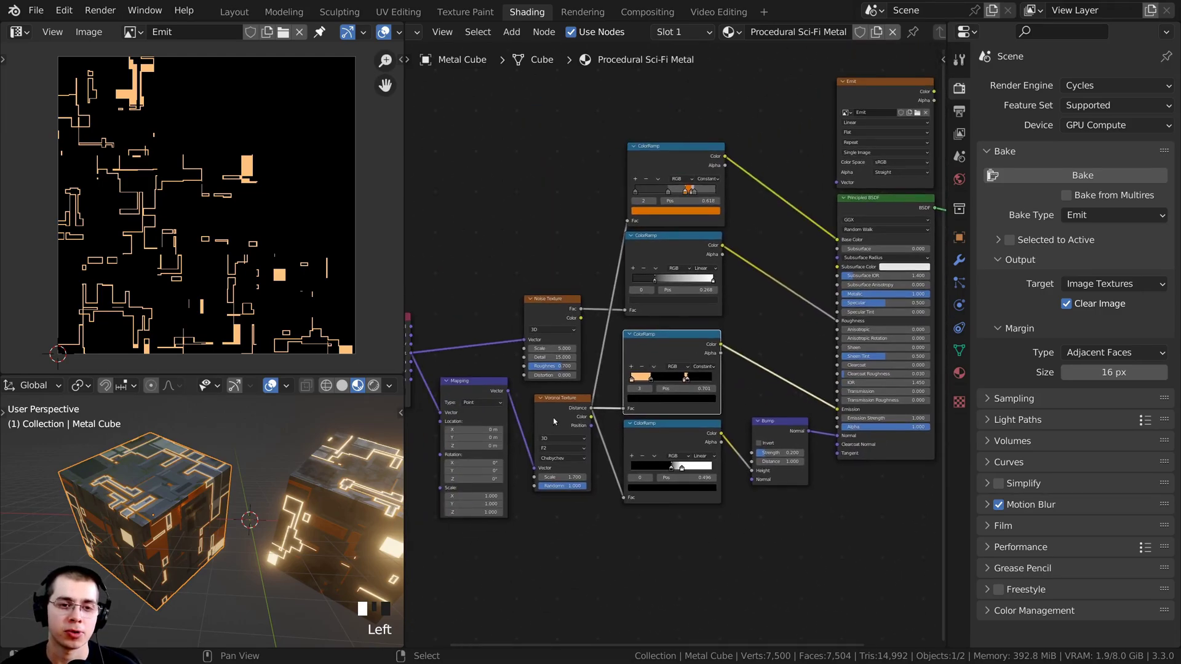
left_click_drag(554, 421, 556, 418)
left_click(876, 94)
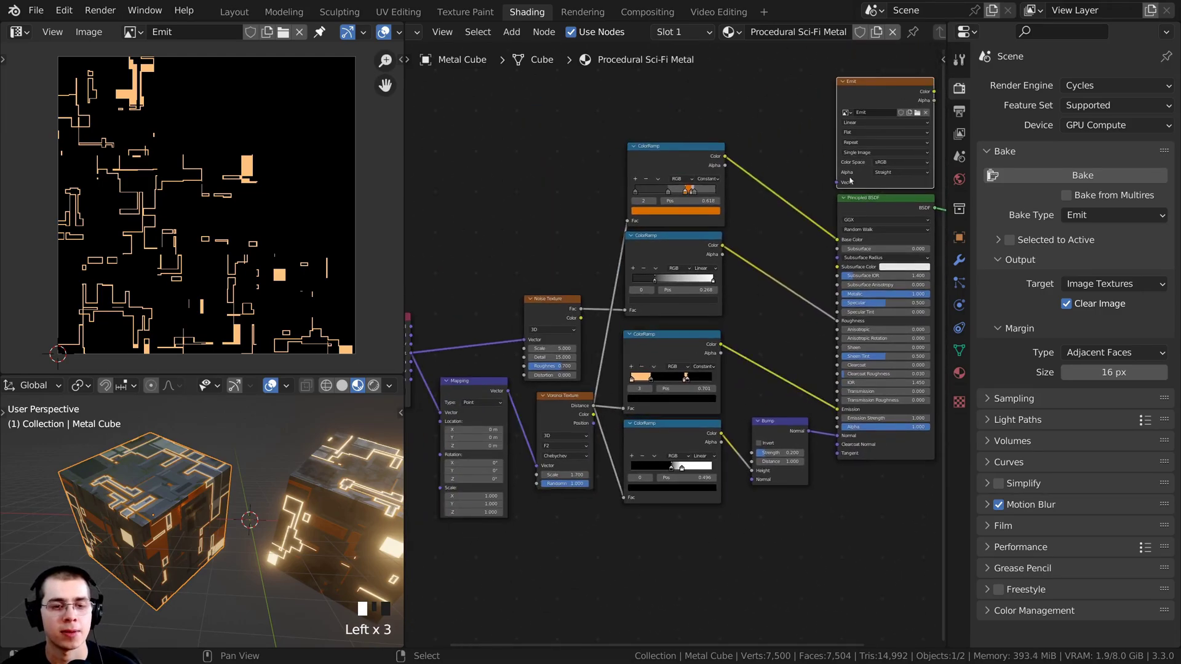
scroll(870, 237, "up", 3)
Step: Delete the ColorRamp feeding the Principled BSDF's Emission and move the Emit image texture node into its place
left_click(642, 364)
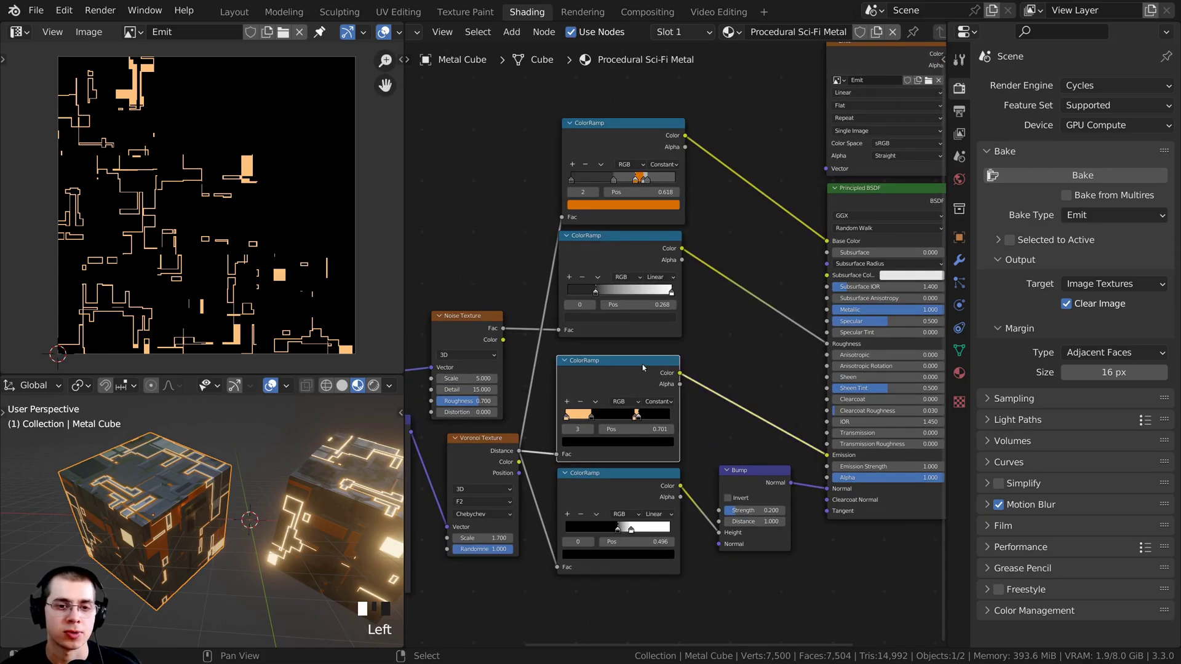
key("x")
scroll(632, 377, "down", 1)
left_click_drag(858, 86, 612, 180)
left_click_drag(615, 178, 614, 134)
left_click_drag(627, 351, 626, 325)
Step: Connect the Emit image texture's Color output to the Principled BSDF's Emission input
middle_click_drag(624, 307, 619, 280)
scroll(619, 279, "up", 3)
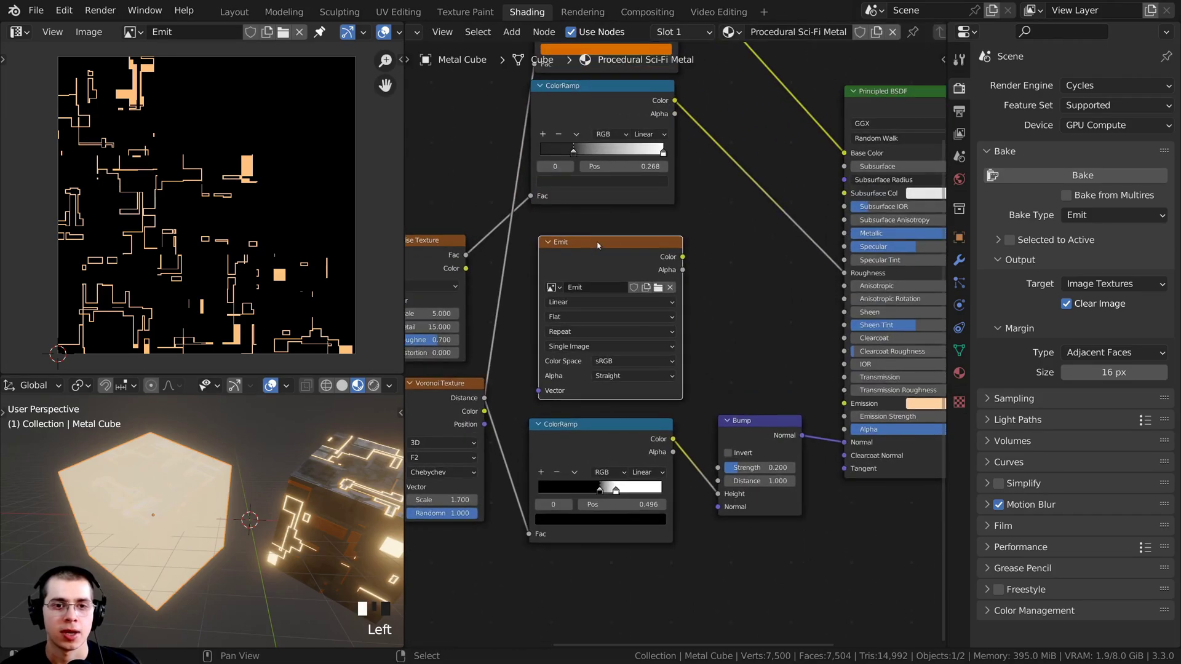
left_click_drag(599, 261, 803, 444)
scroll(793, 444, "down", 1)
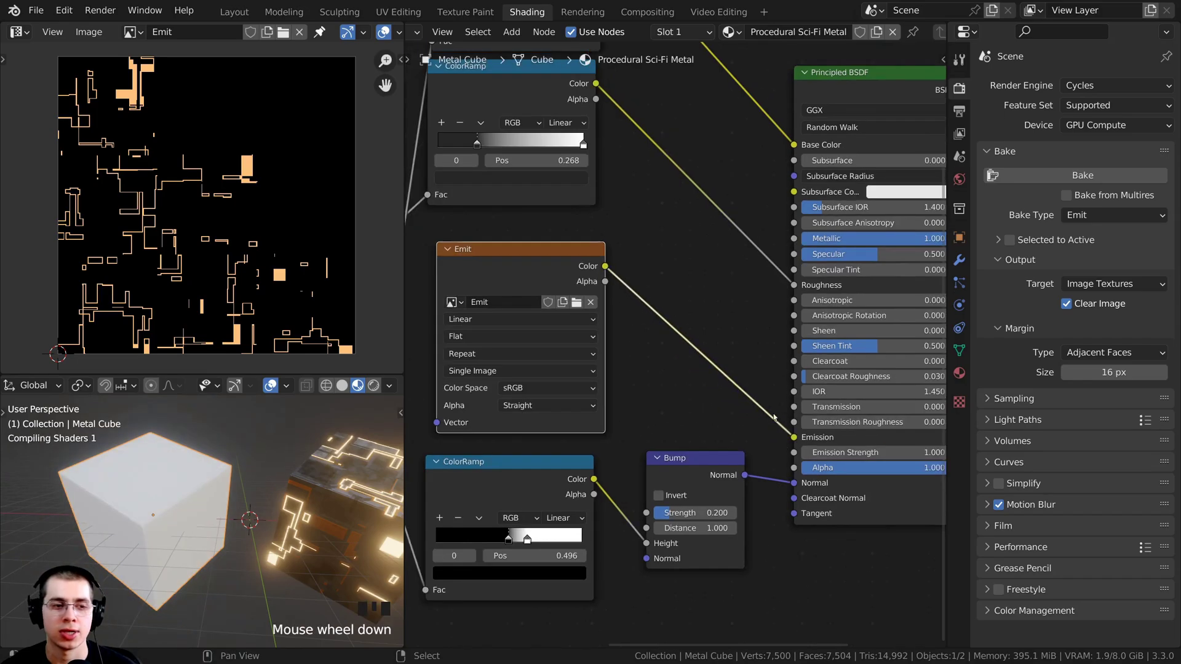
Step: Set the Principled BSDF's Emission Strength to 5 on Metal Cube's material
scroll(716, 452, "down", 2)
middle_click_drag(769, 449, 737, 453)
scroll(769, 463, "up", 3)
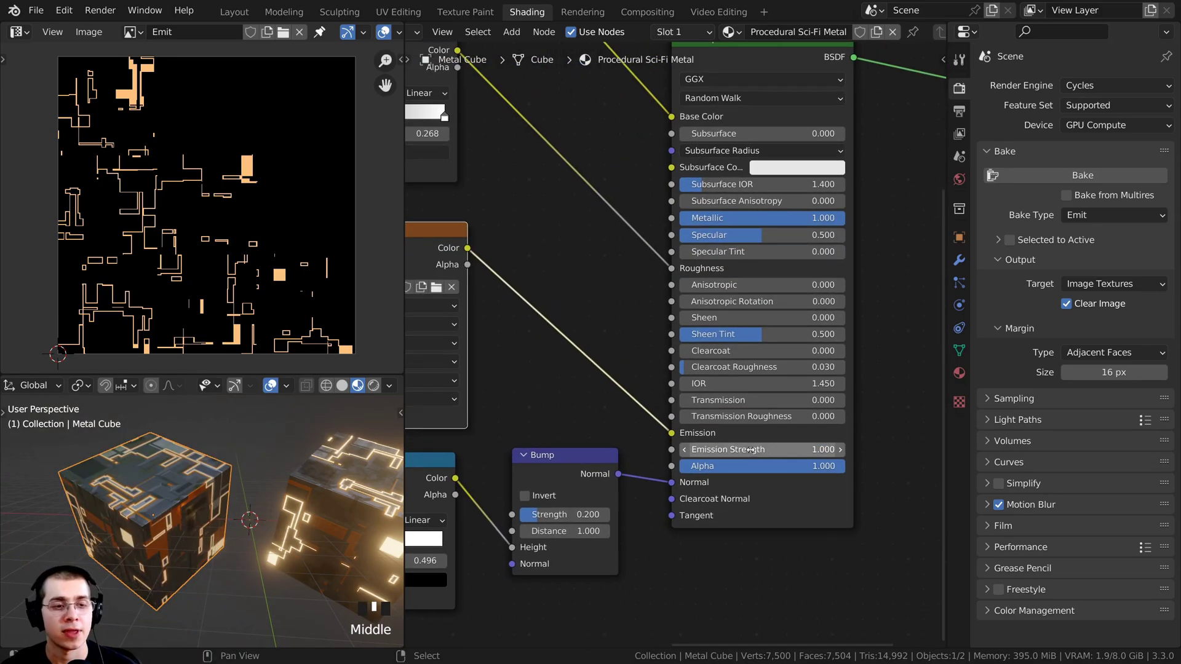
left_click(770, 450)
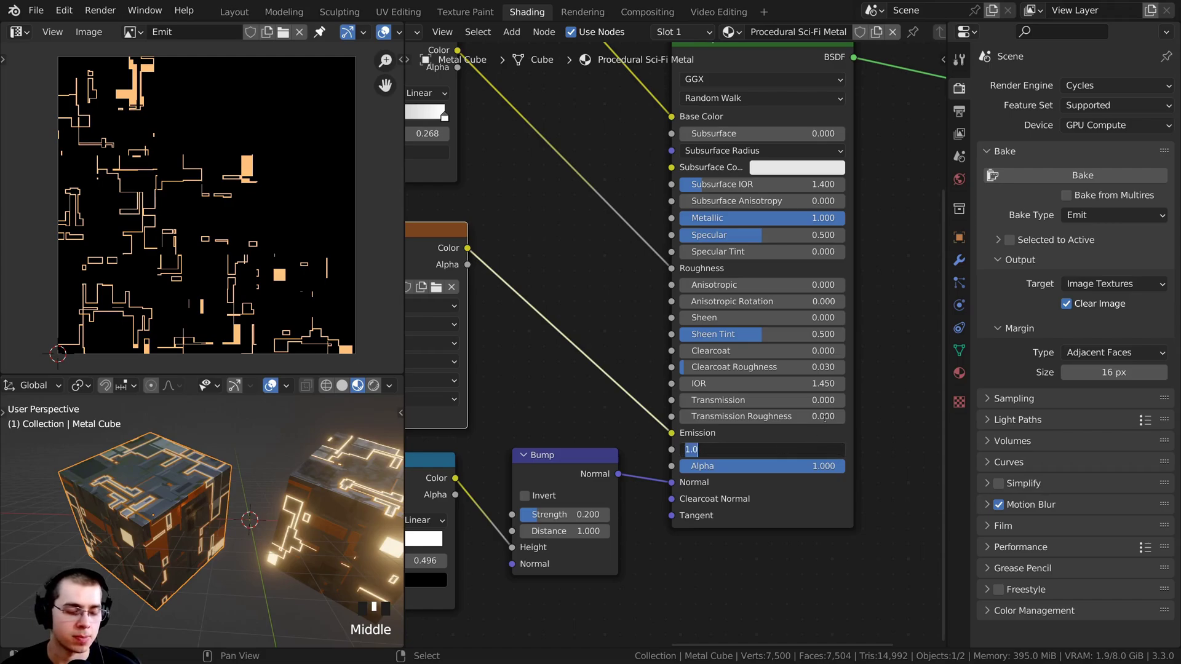
type("5")
left_click(883, 278)
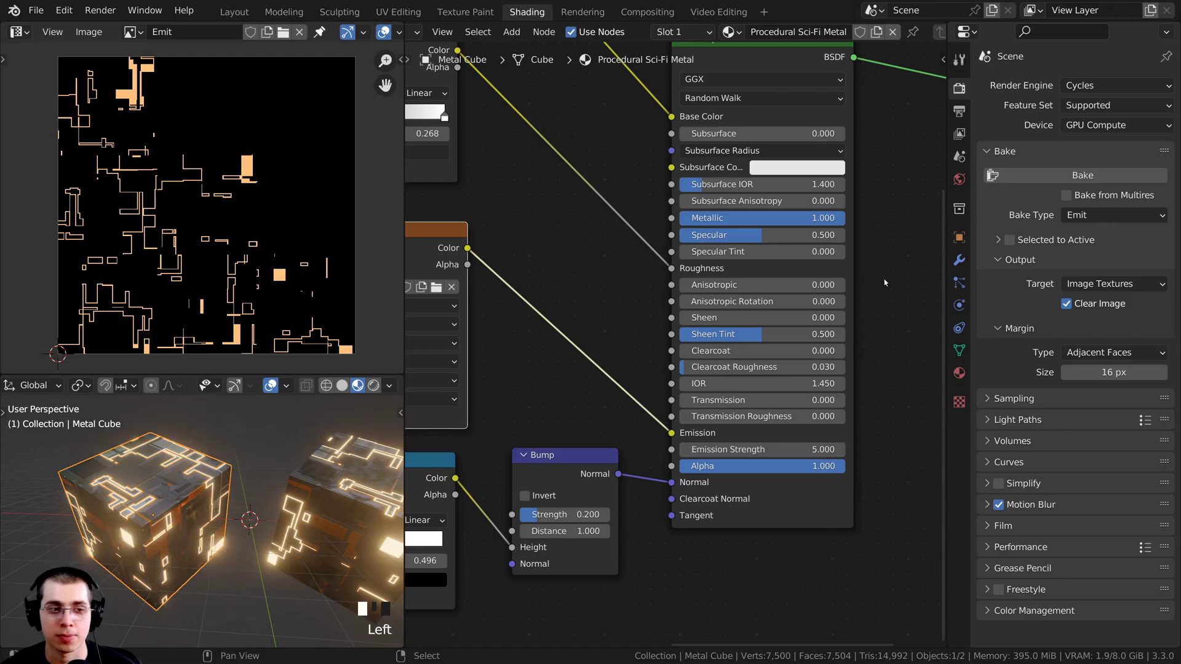
Step: Examine Metal Cube's glowing texture in the viewport and the Emit image texture's place in the node setup
middle_click_drag(161, 466, 210, 455)
scroll(249, 484, "up", 1)
scroll(215, 473, "up", 4)
scroll(198, 468, "down", 4)
scroll(554, 266, "down", 3)
middle_click_drag(554, 266, 732, 360)
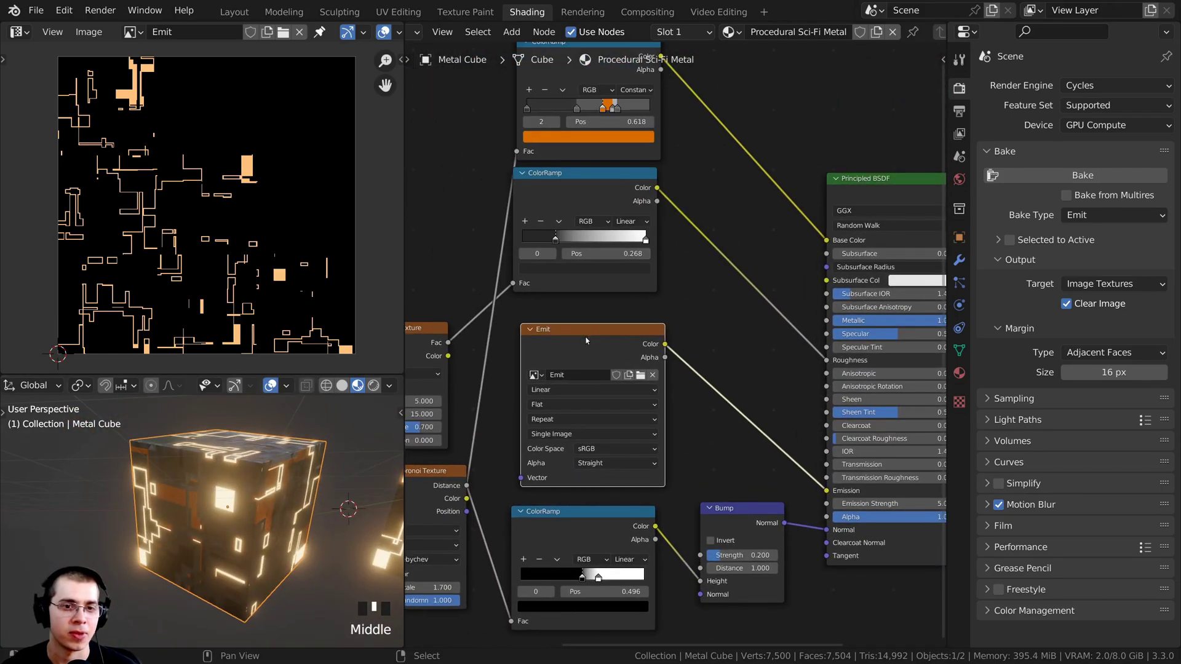
left_click_drag(585, 334, 578, 340)
scroll(578, 340, "down", 2)
middle_click_drag(516, 278, 506, 258)
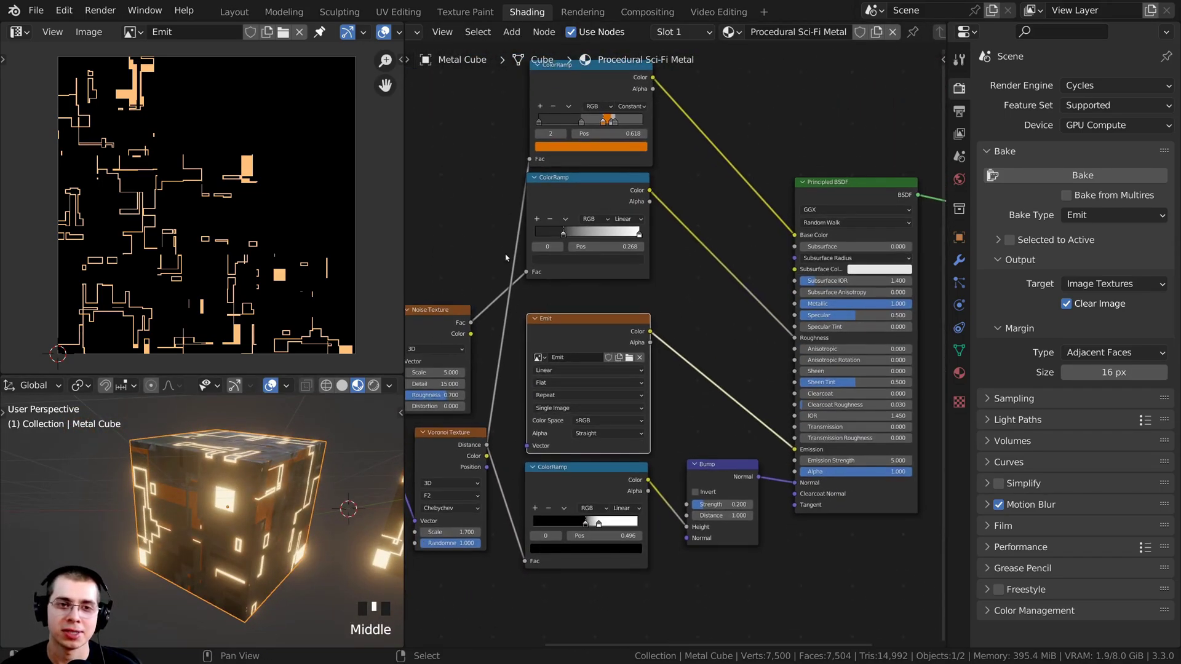
Step: Select Metal Cube.002 and examine how its material combines the Emission shader and Principled BSDF through the Mix Shader
middle_click_drag(289, 529, 301, 561)
scroll(300, 561, "down", 2)
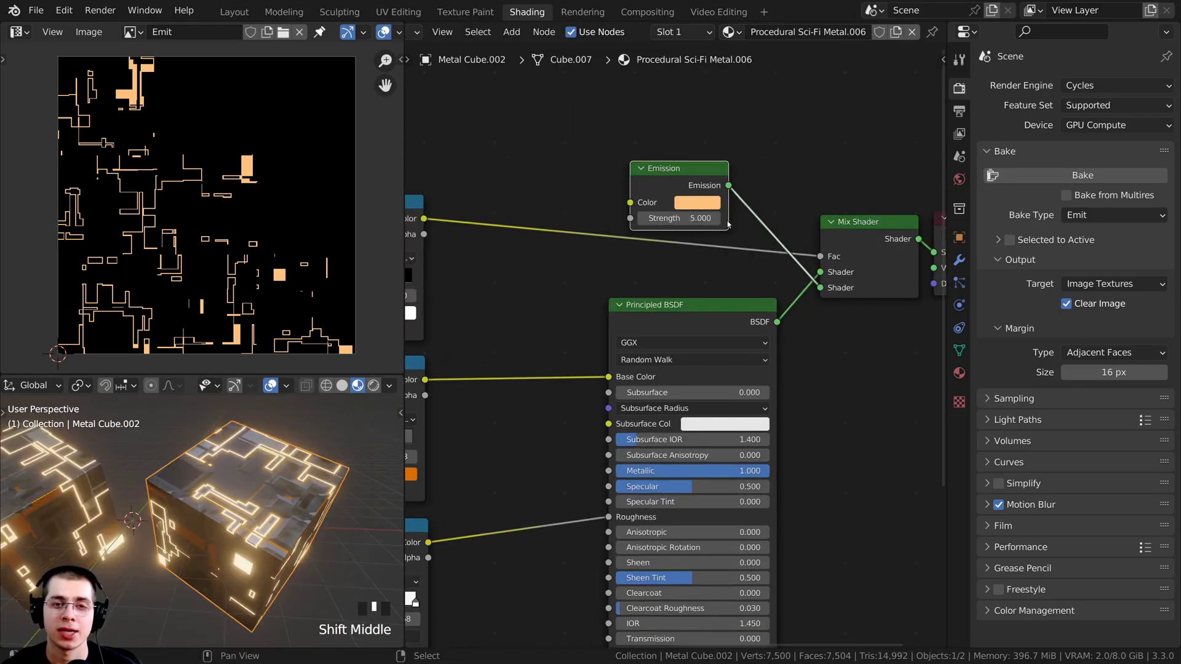
middle_click_drag(719, 208, 712, 209, "shift")
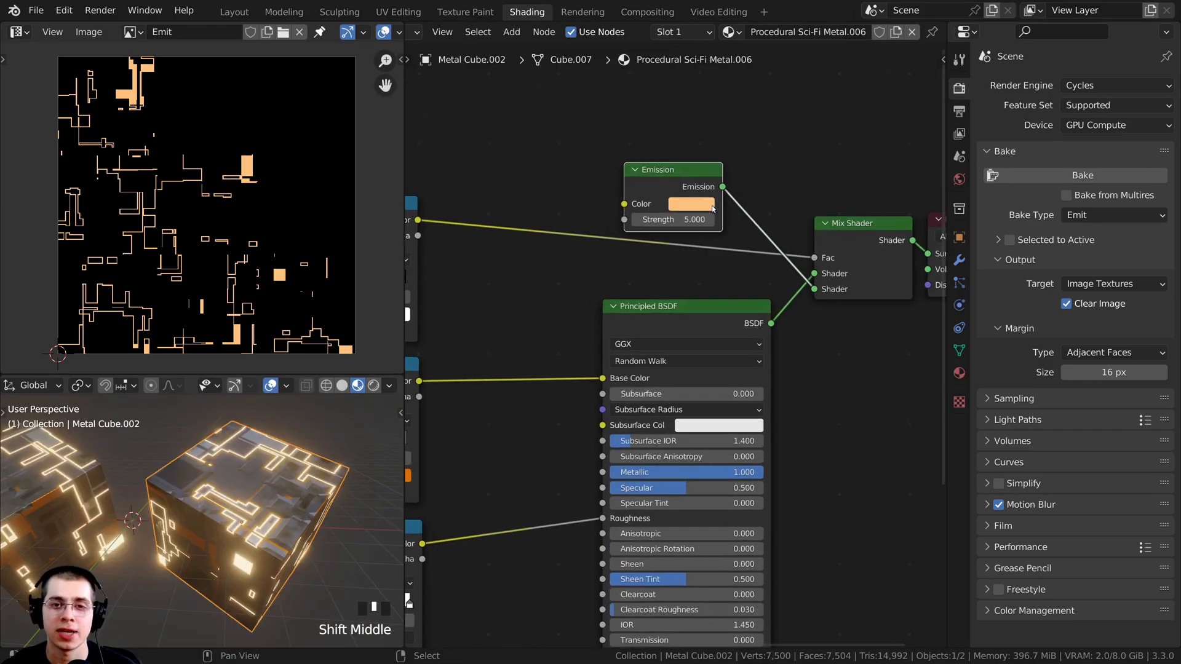
left_click_drag(615, 112, 877, 290)
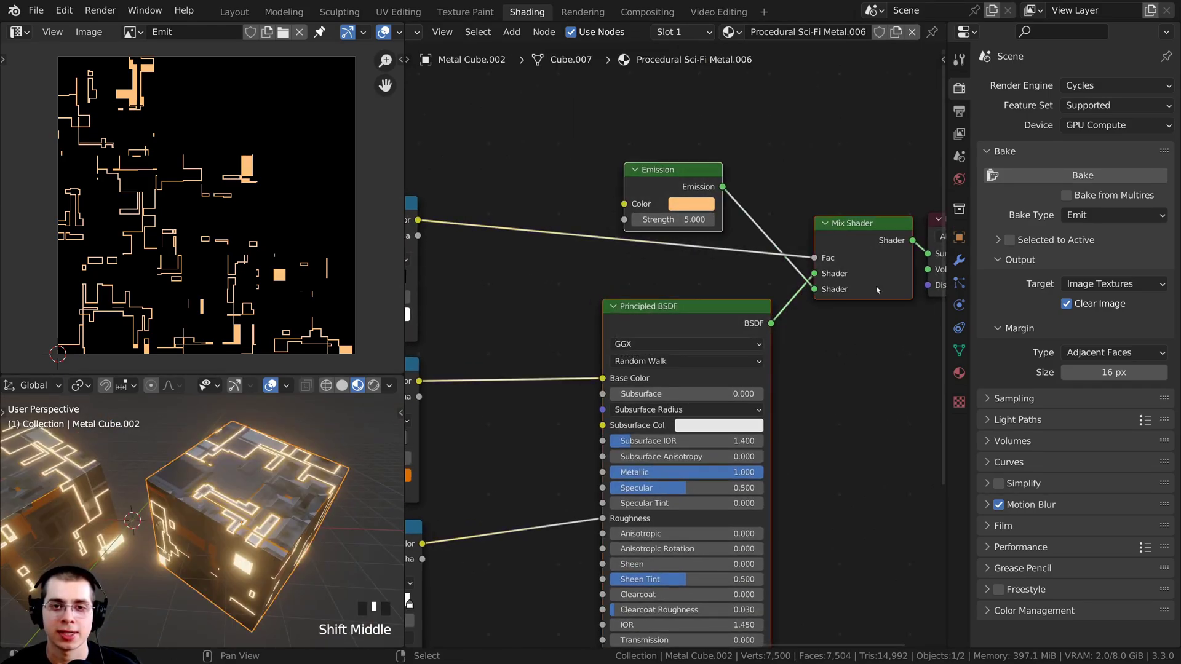
double_click(856, 238)
left_click(683, 192)
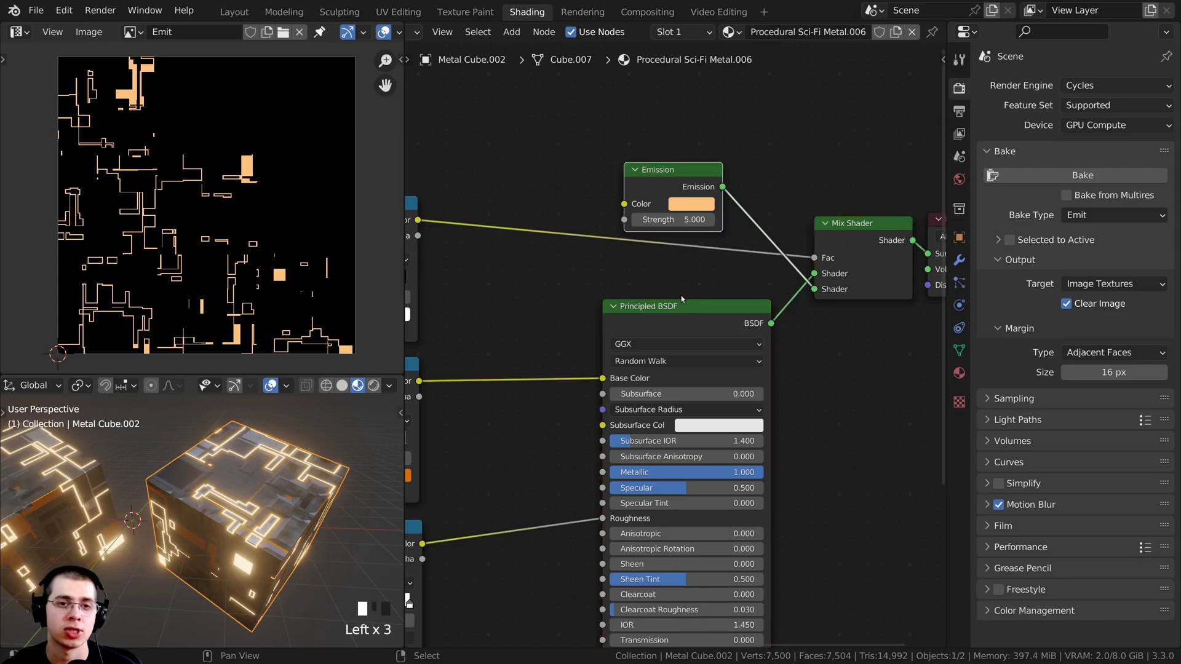
scroll(728, 249, "down", 1)
middle_click_drag(728, 249, 666, 300)
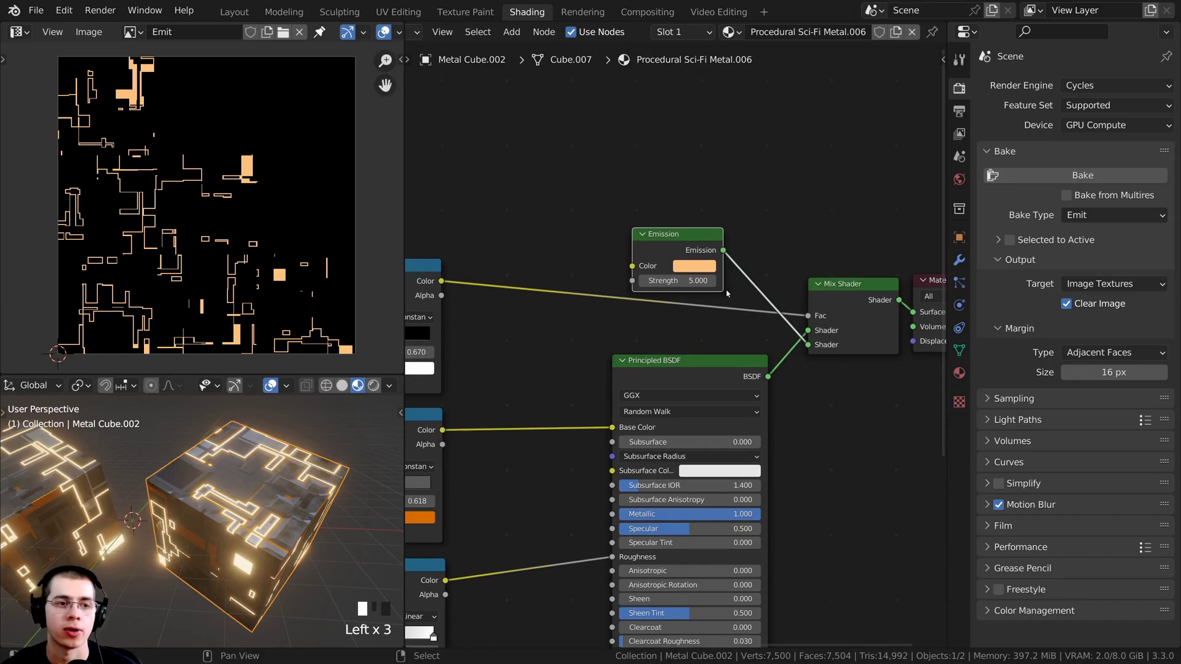
left_click(643, 345)
Step: Add an Image Texture node above the Emission shader in Metal Cube.002's material
middle_click_drag(670, 121, 663, 159)
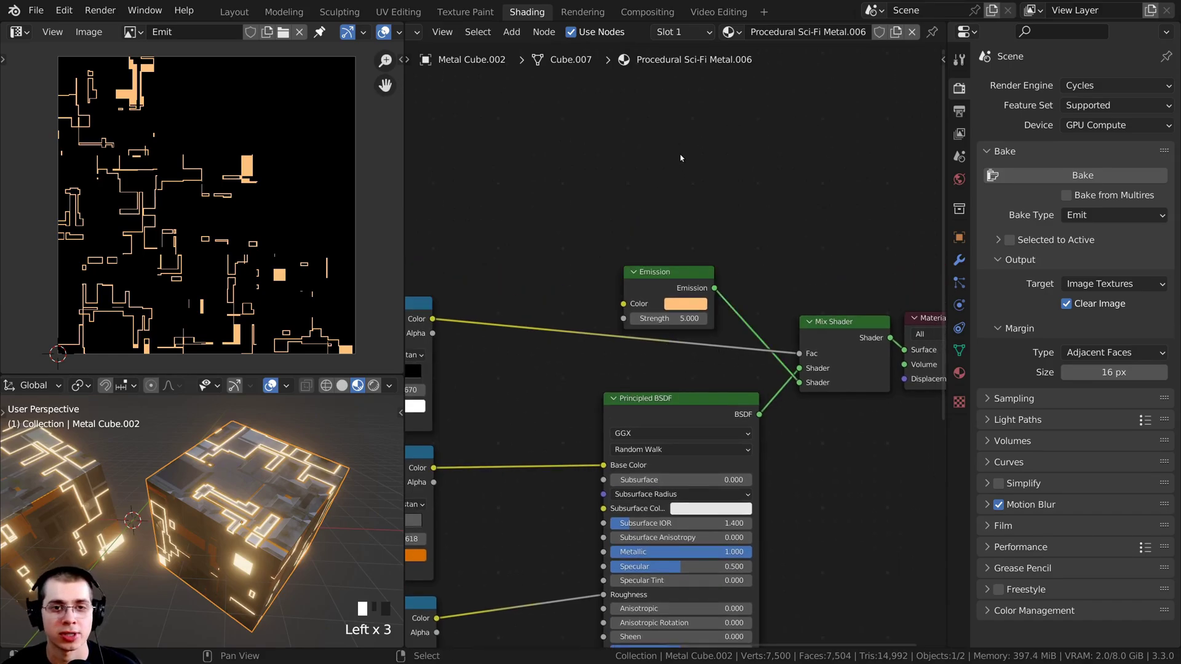
key("shift+a")
type("ima")
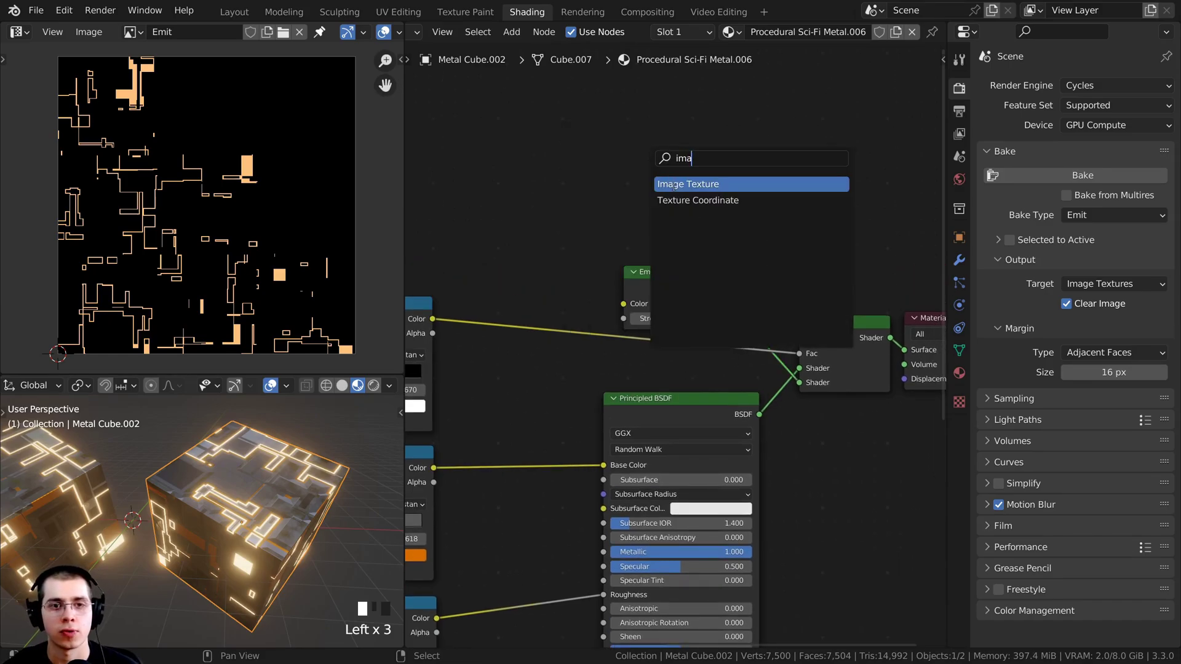
left_click(673, 185)
left_click(699, 198)
scroll(699, 199, "up", 1)
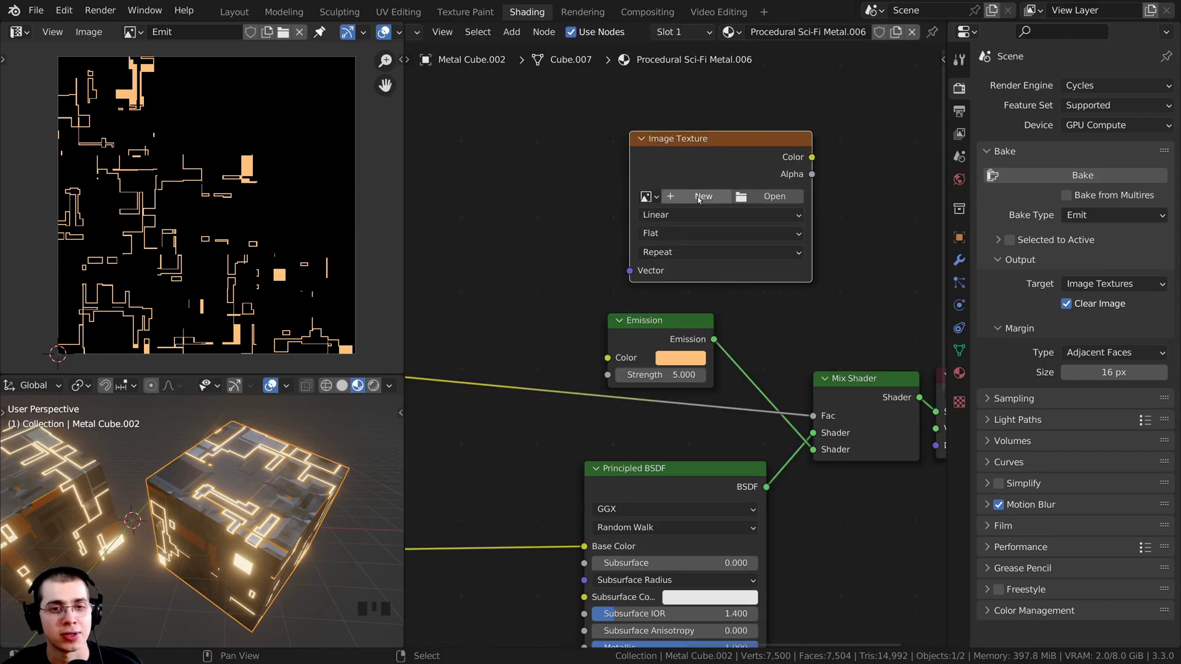
Step: Create a 4096 × 4096 px image named Texture Emit in the new node and move the node clear of the Emission shader
left_click(697, 197)
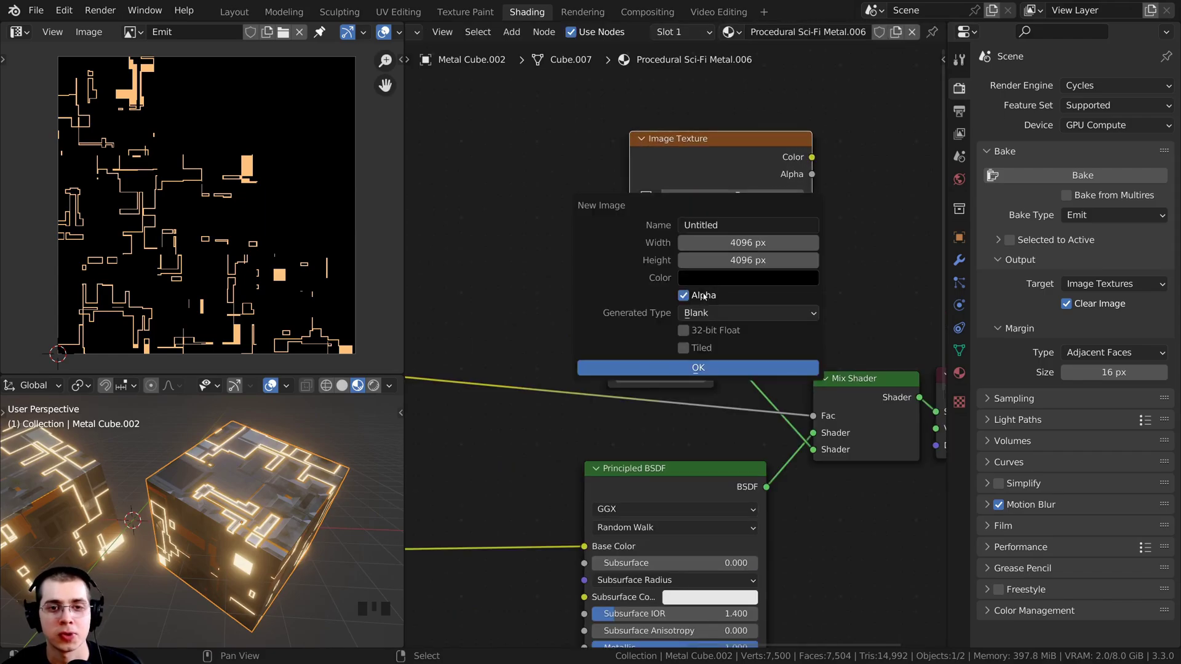
left_click(720, 225)
type("Texture Emit")
key("Return")
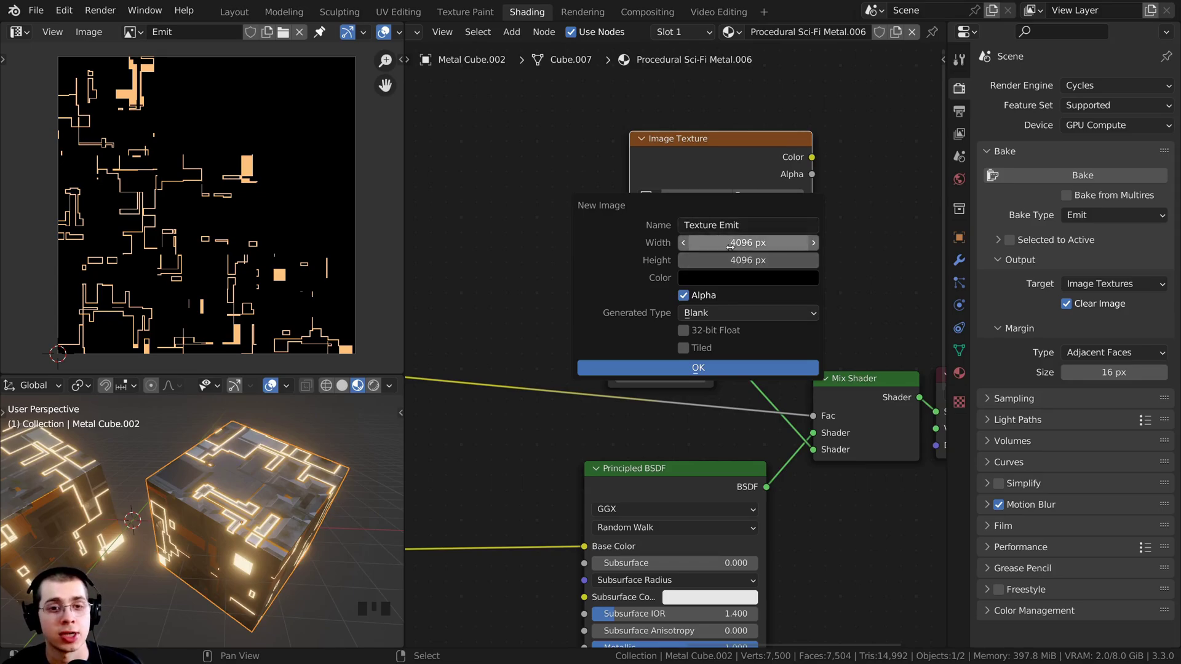
left_click(667, 368)
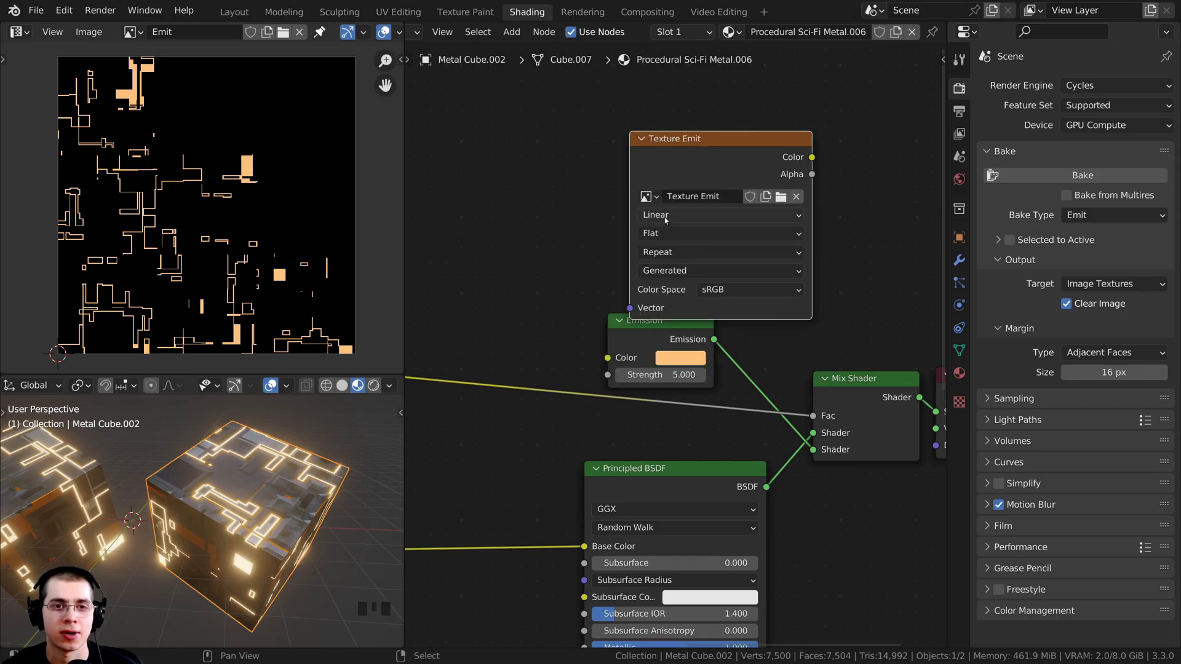
left_click_drag(673, 159, 641, 132)
scroll(278, 186, "down", 1)
scroll(278, 186, "up", 1)
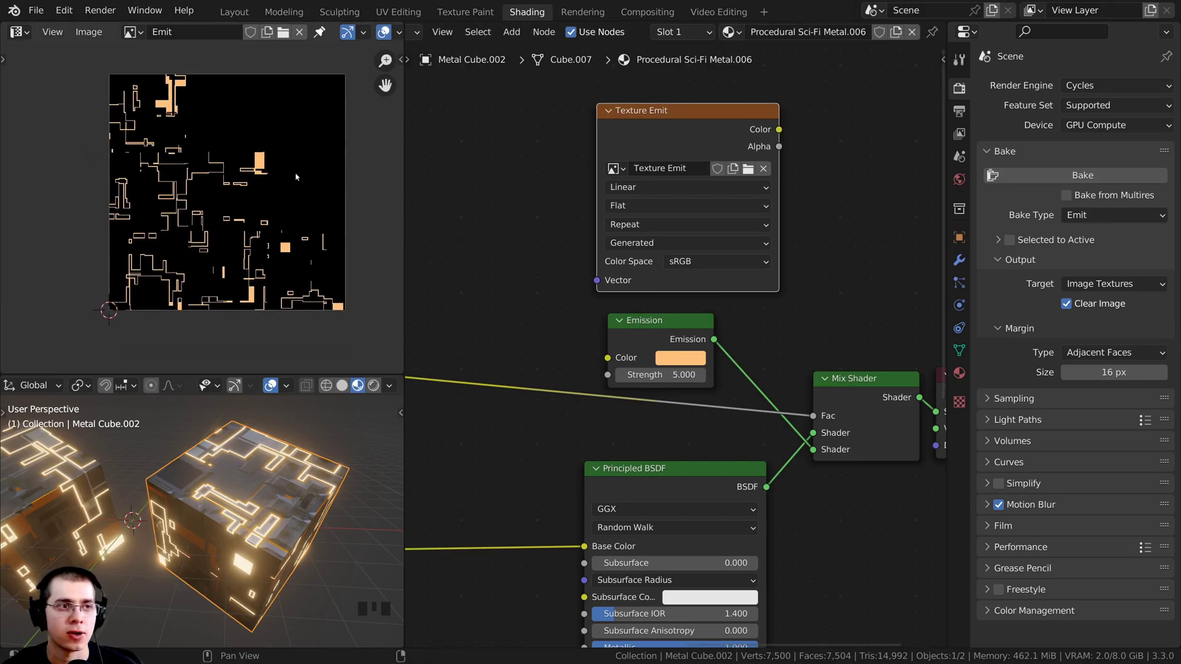
Step: Display the Texture Emit image in the image editor
left_click(129, 32)
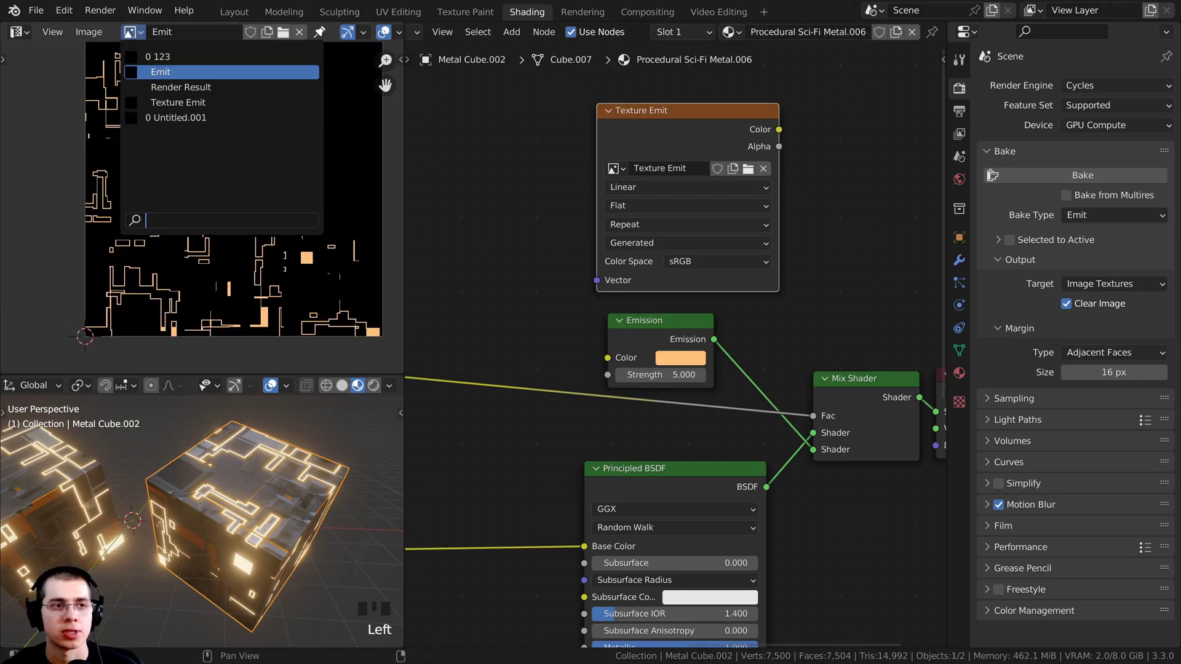
left_click(203, 103)
middle_click_drag(296, 241, 283, 261)
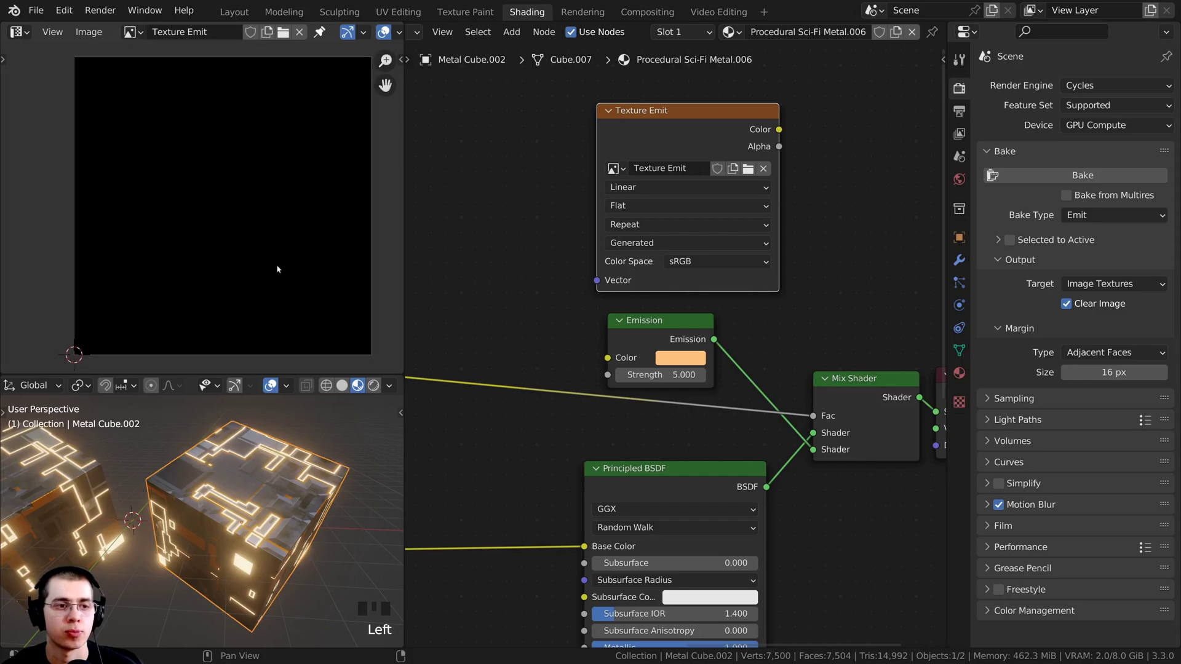
scroll(255, 492, "down", 2)
Step: Set the Emission shader's Strength to 1 and make the Texture Emit node the active bake target
middle_click_drag(255, 492, 237, 486)
scroll(237, 486, "up", 2)
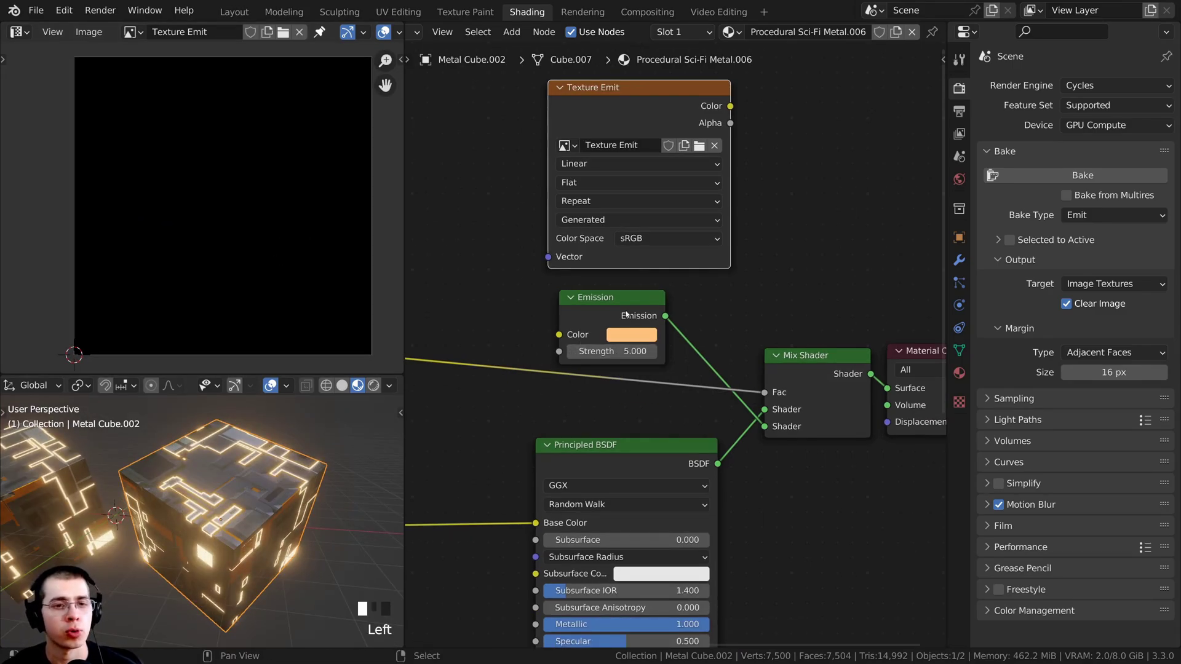
double_click(626, 349)
type("1")
key("Return")
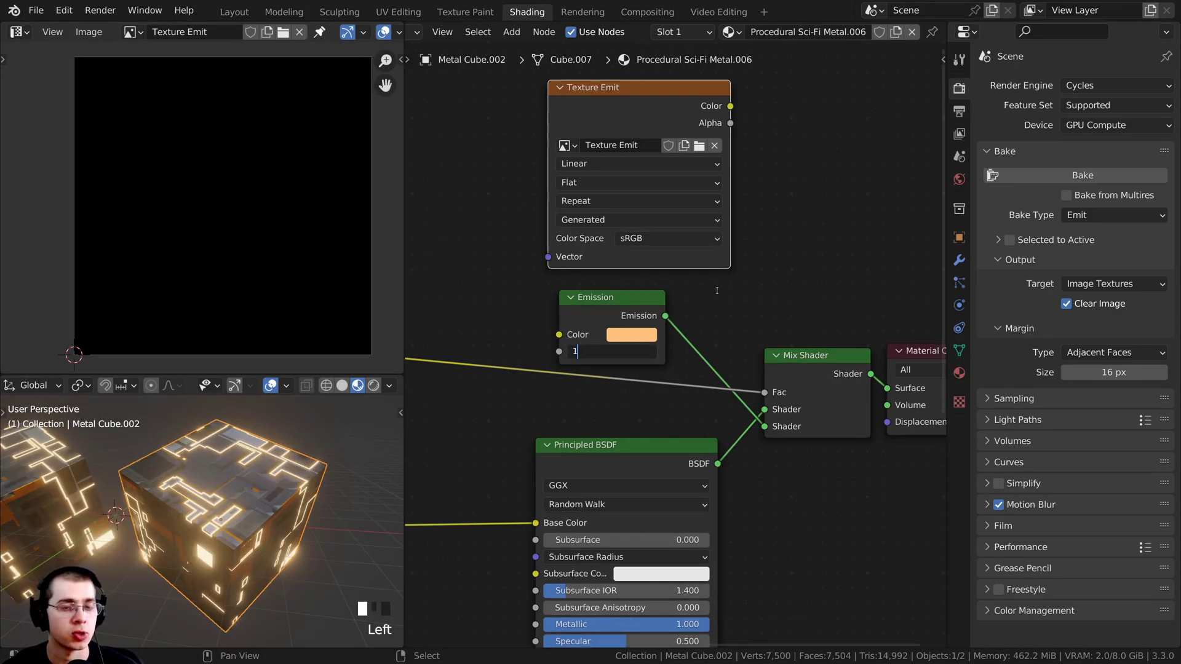
left_click_drag(614, 350, 547, 350, "shift")
right_click(614, 350)
mouse_move(612, 107)
left_mouse_down()
mouse_move(603, 105)
mouse_move(615, 104)
left_mouse_up()
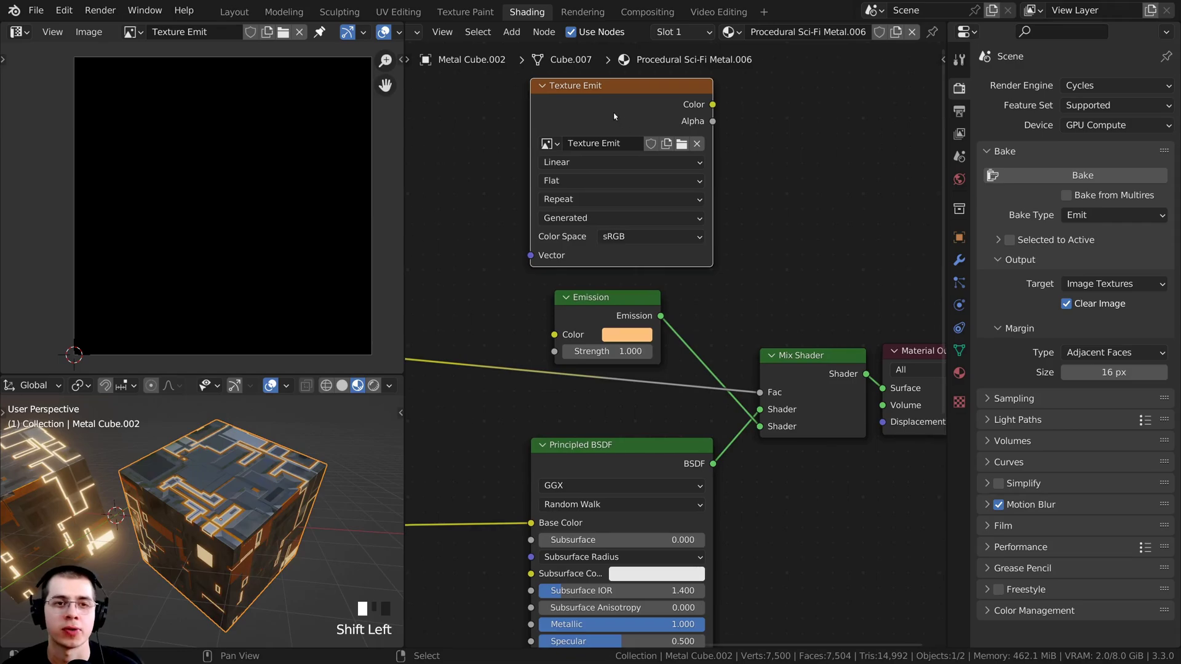
Step: Check the render sampling settings and choose Emit as the bake type
left_click_drag(947, 203, 928, 203)
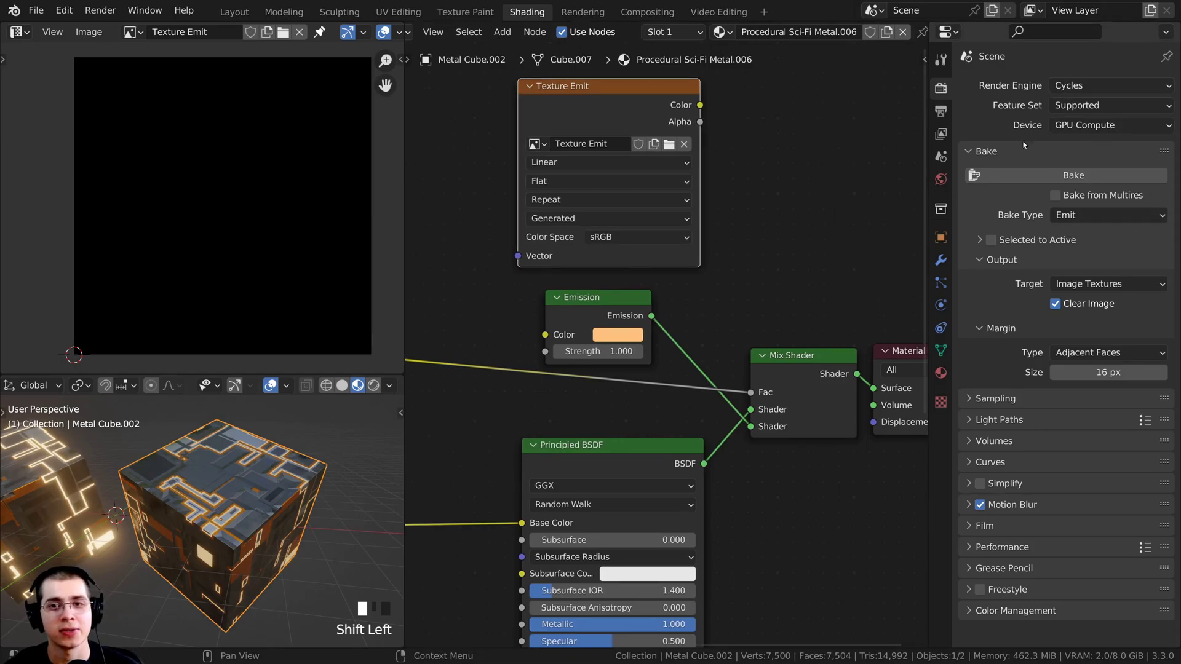
left_click(978, 399)
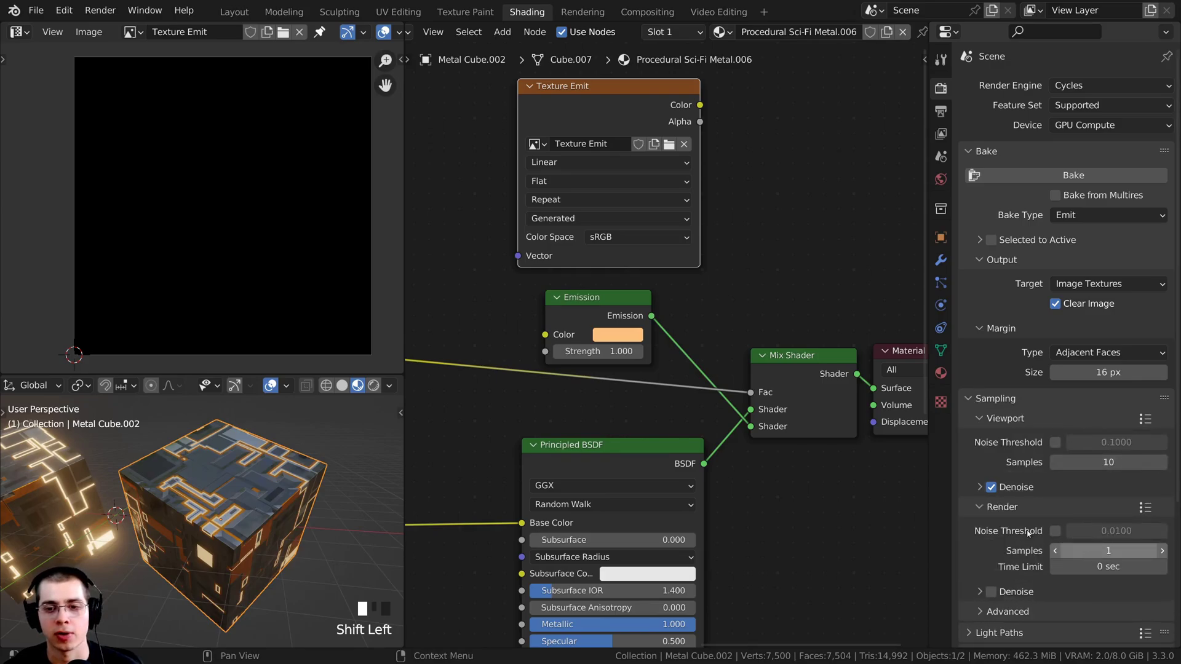
left_click(984, 399)
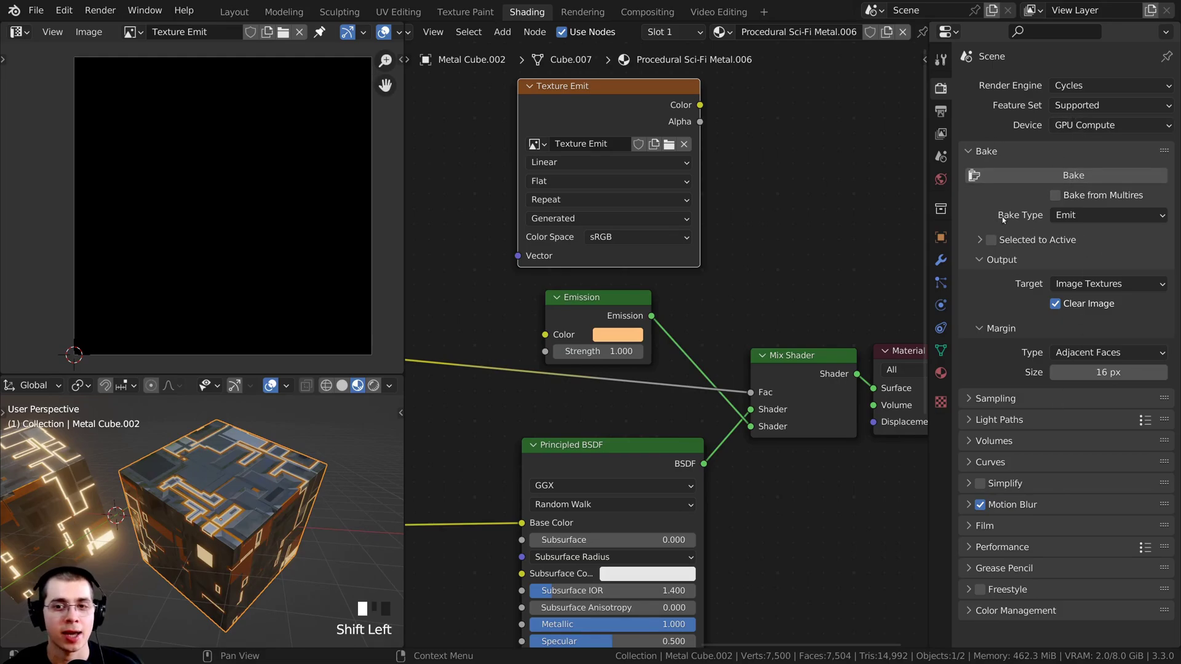
left_click(1078, 216)
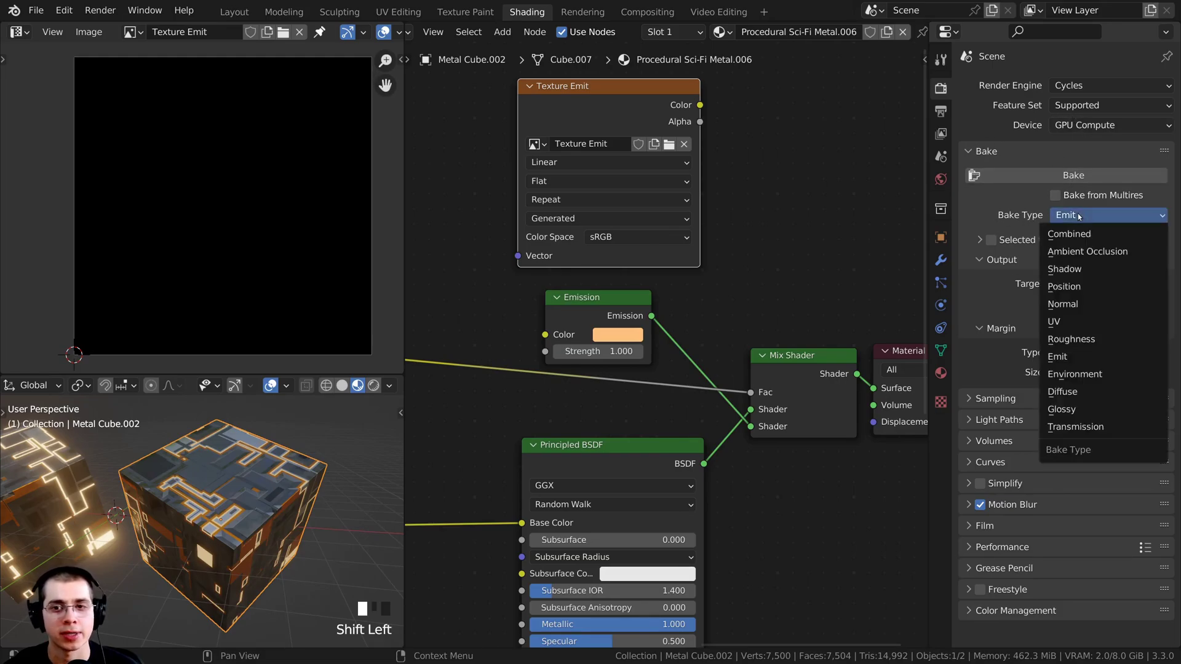
left_click(1073, 358)
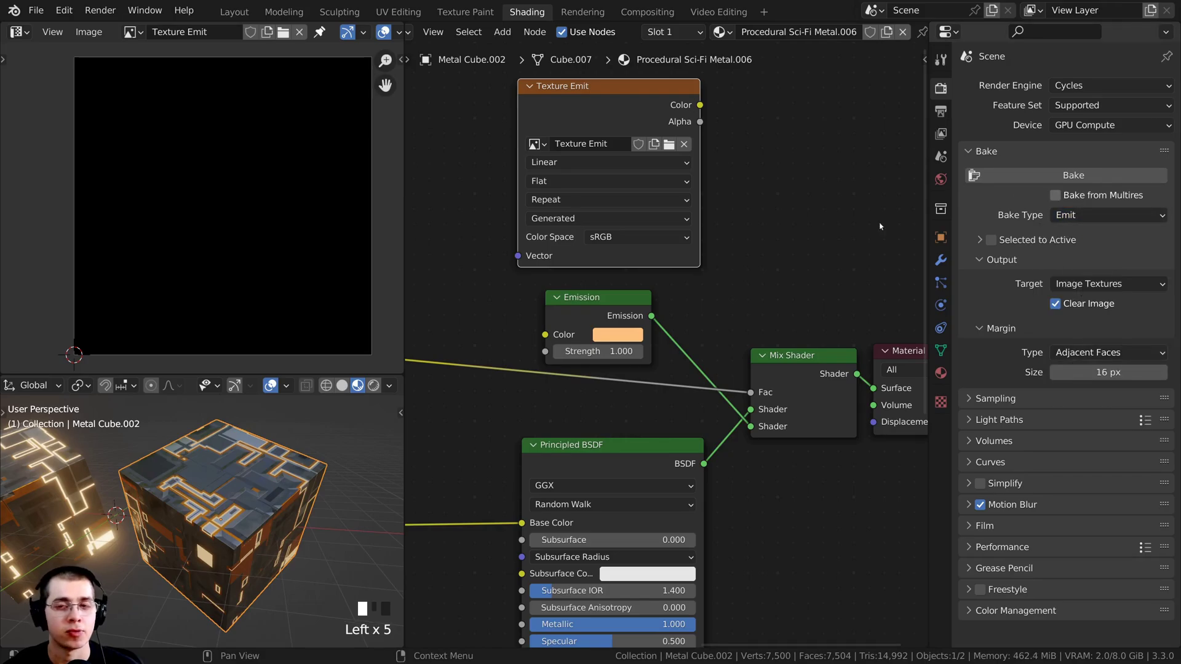
key("g")
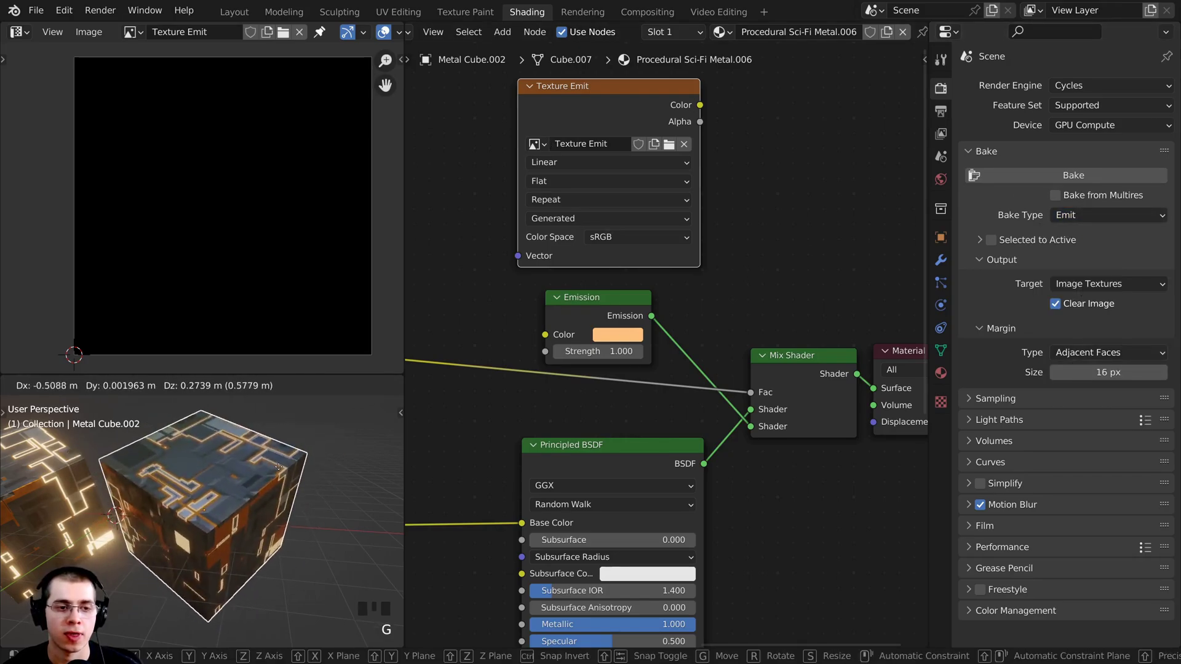
right_click(268, 478)
key("g")
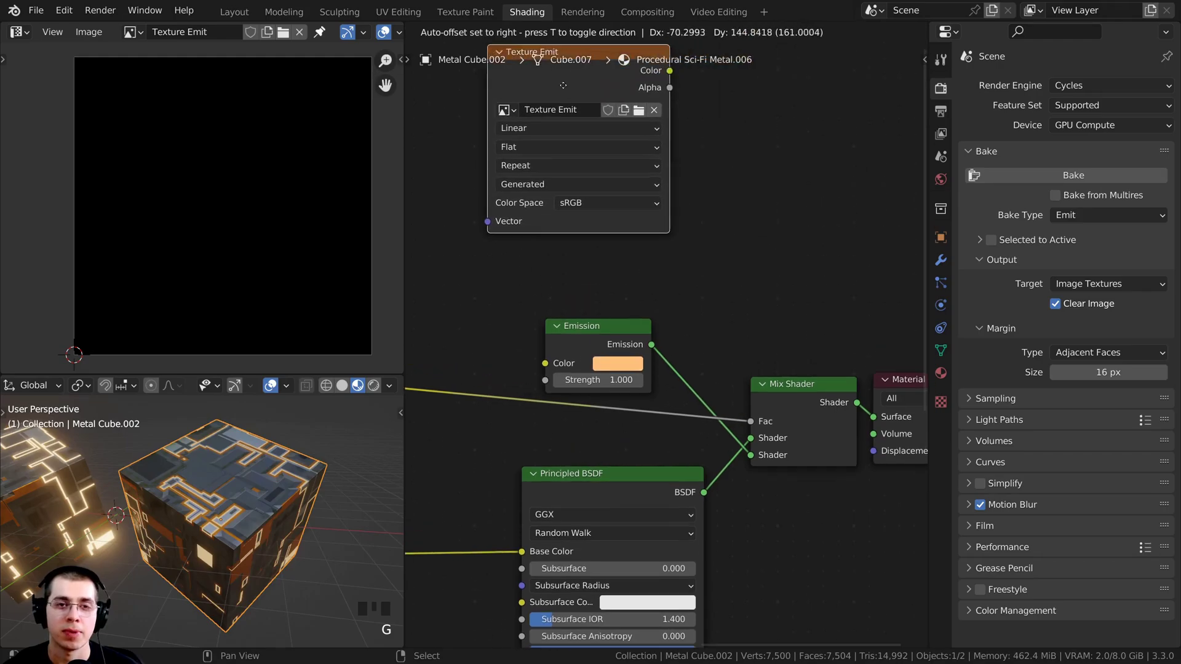
left_click(601, 139)
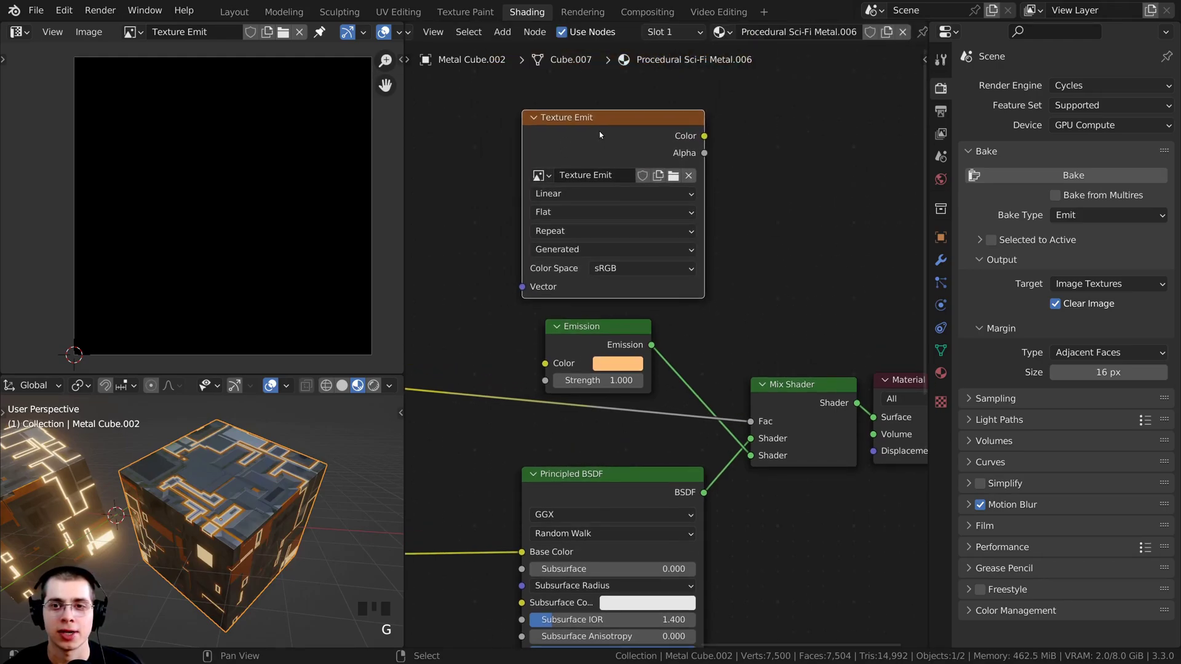
Step: Save the project file and bake Metal Cube.002's emission to the Texture Emit image
key("ctrl+s")
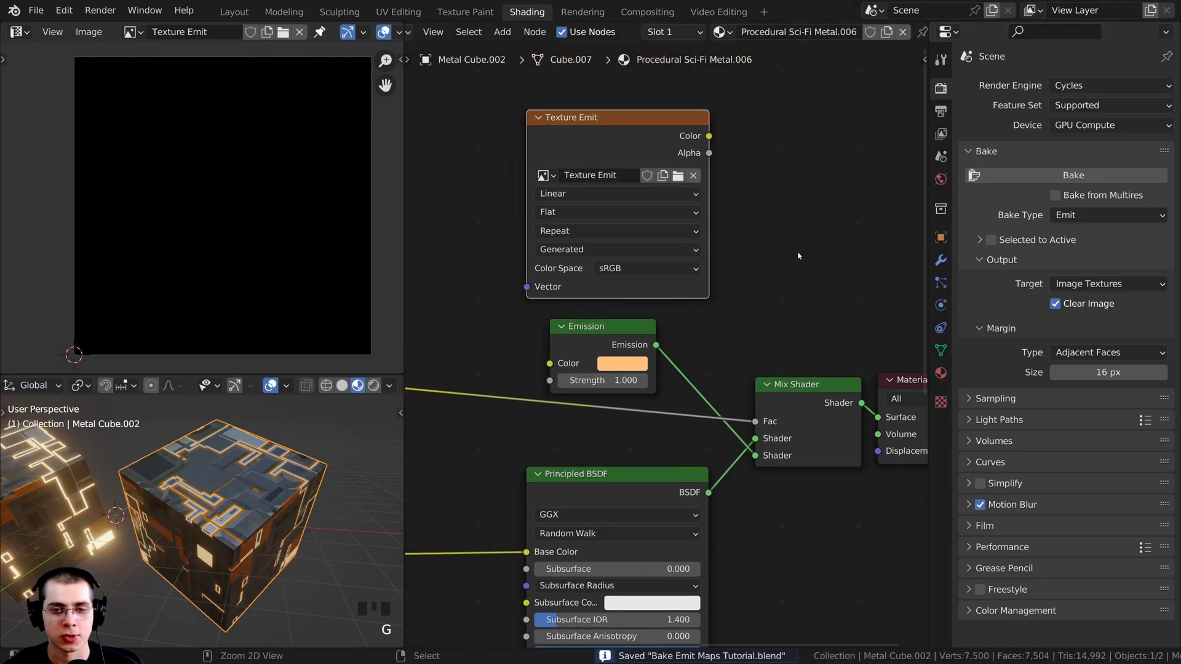
left_click(1105, 179)
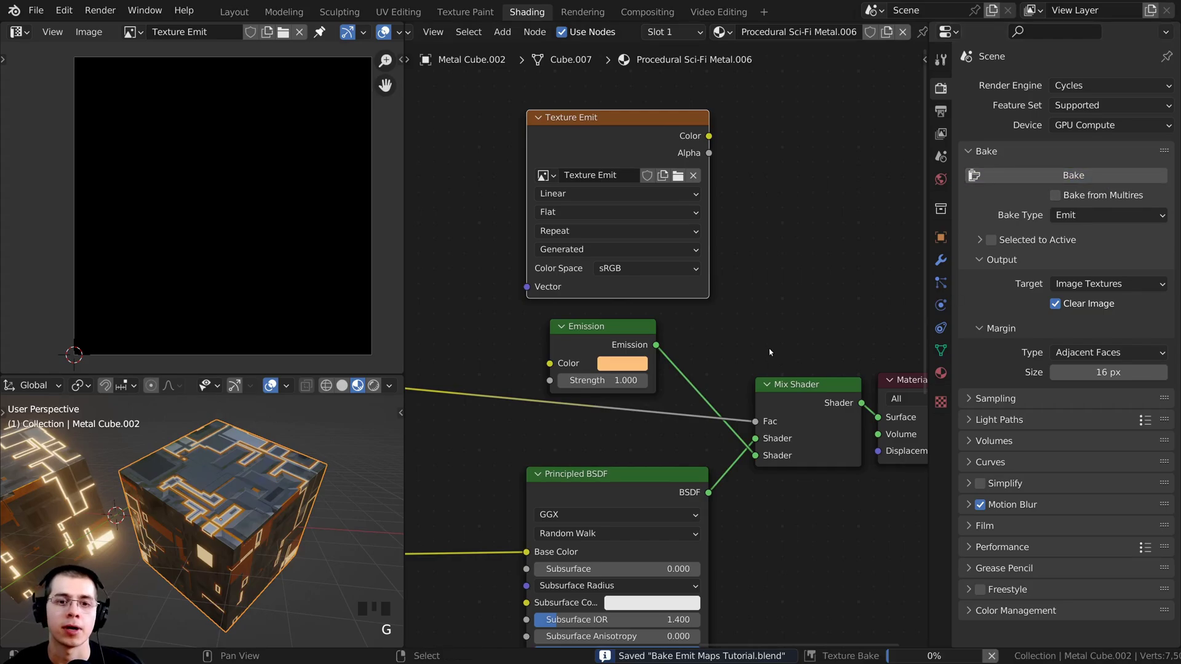
scroll(769, 352, "down", 2)
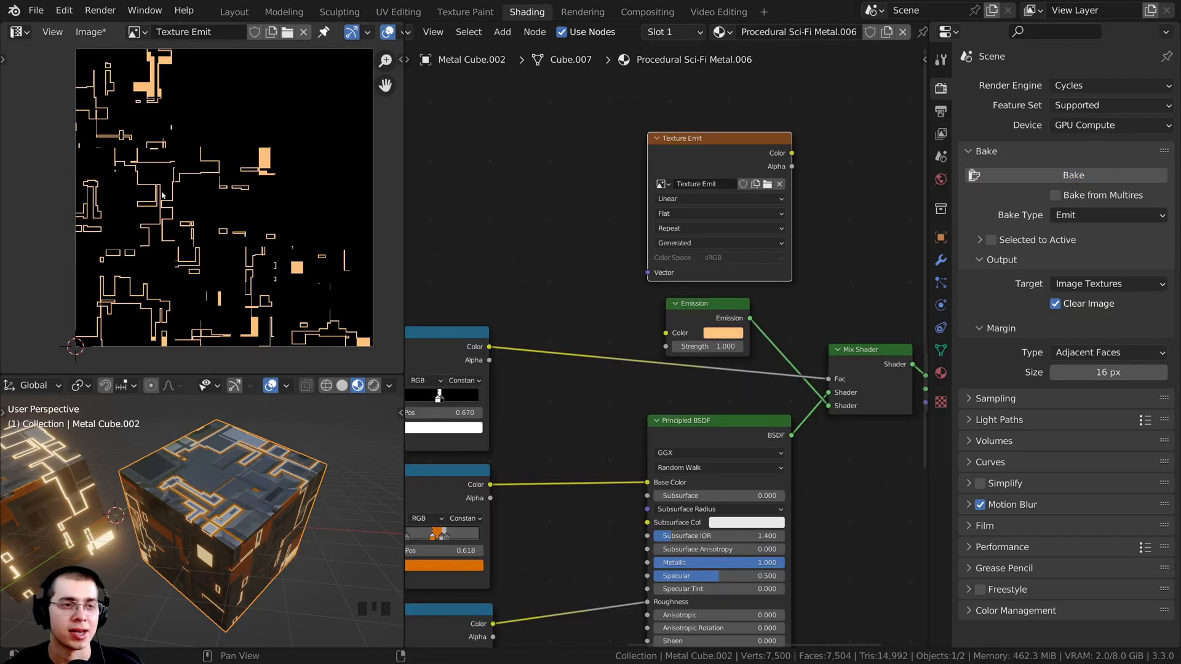
mouse_move(188, 153)
middle_mouse_down()
mouse_move(212, 117)
mouse_move(180, 161)
middle_mouse_up()
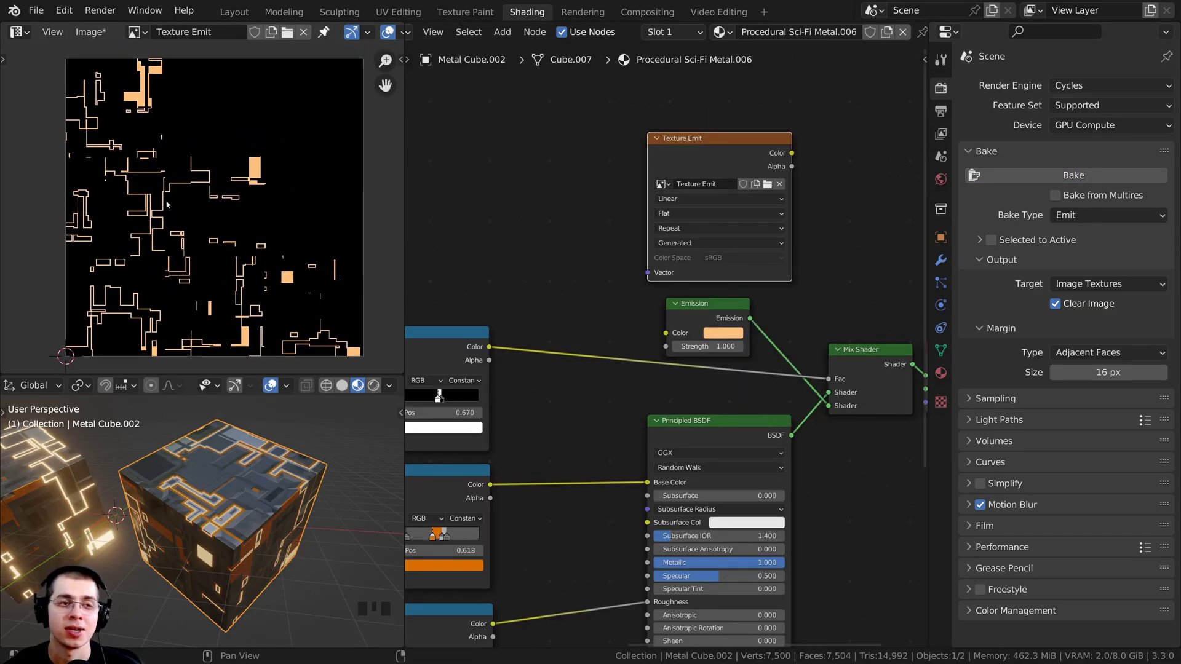
Step: Save the baked Texture Emit image as a JPEG file in the Texture Maps folder
left_click(89, 32)
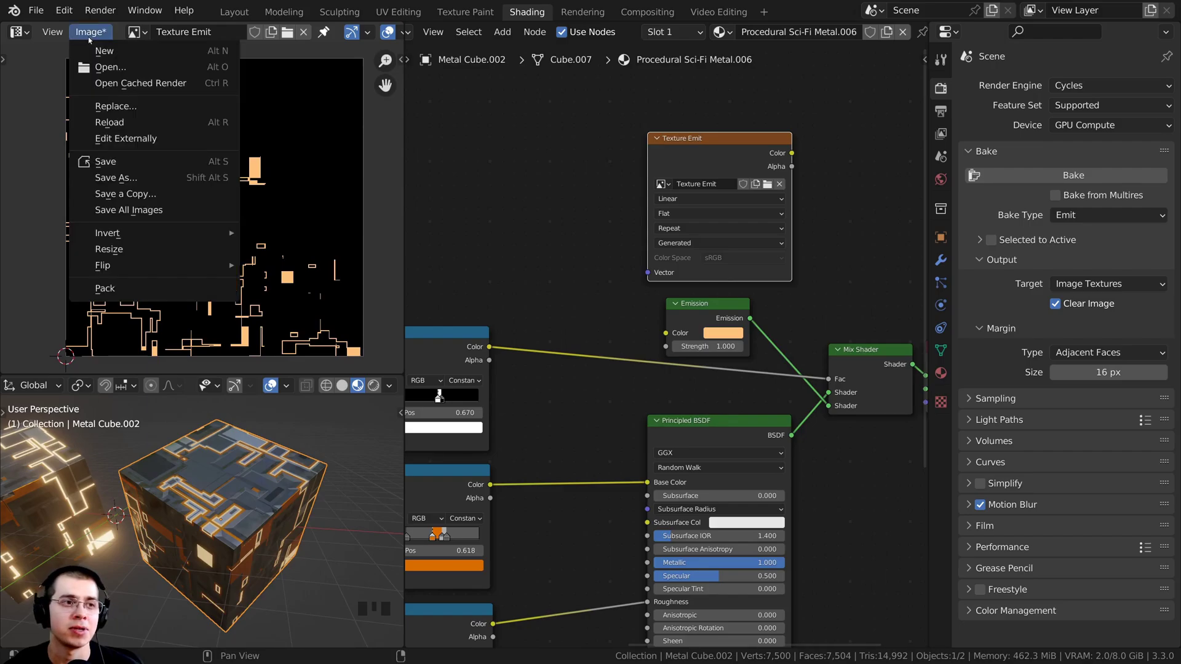
left_click(116, 178)
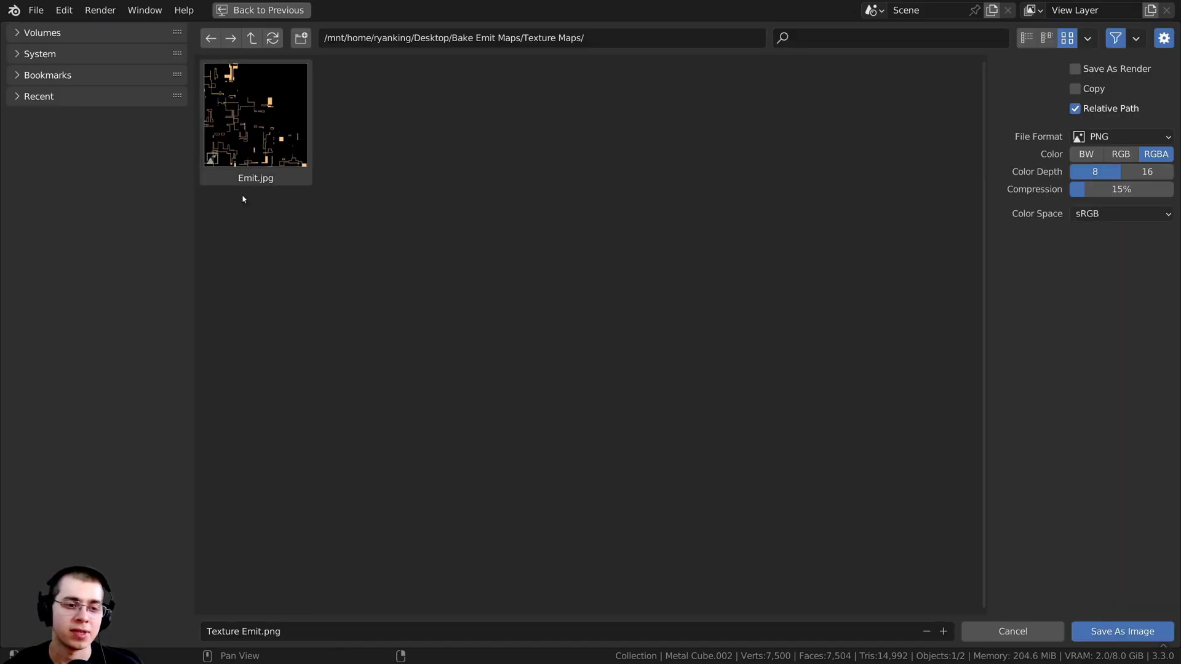
left_click(1105, 139)
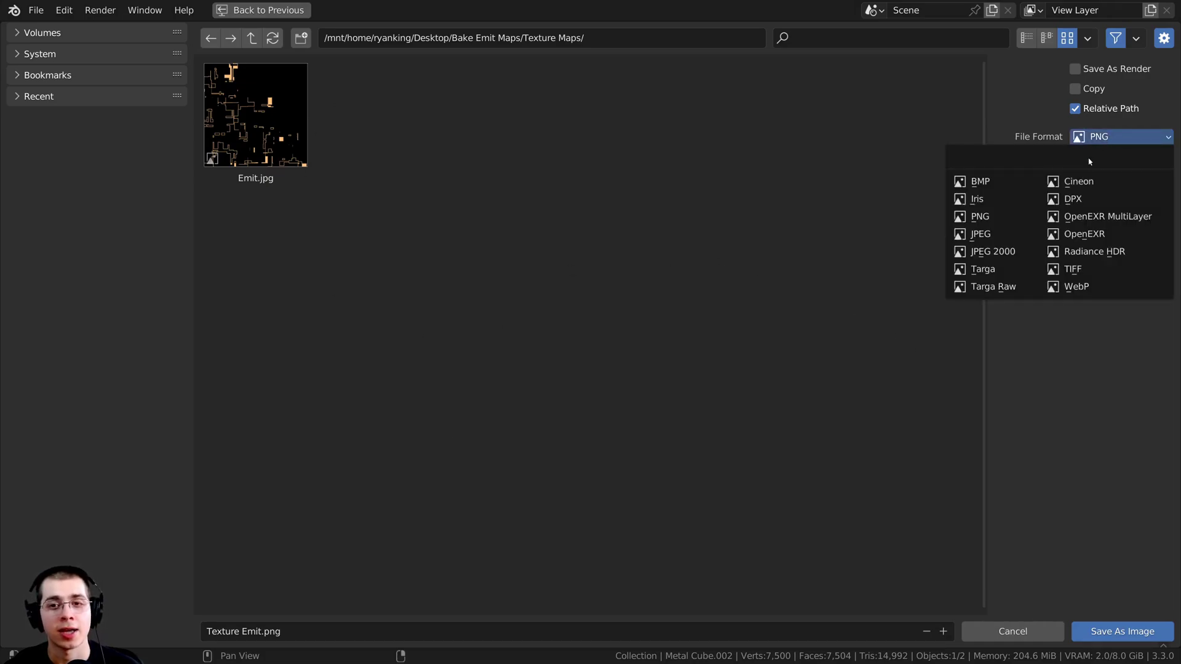
left_click(985, 238)
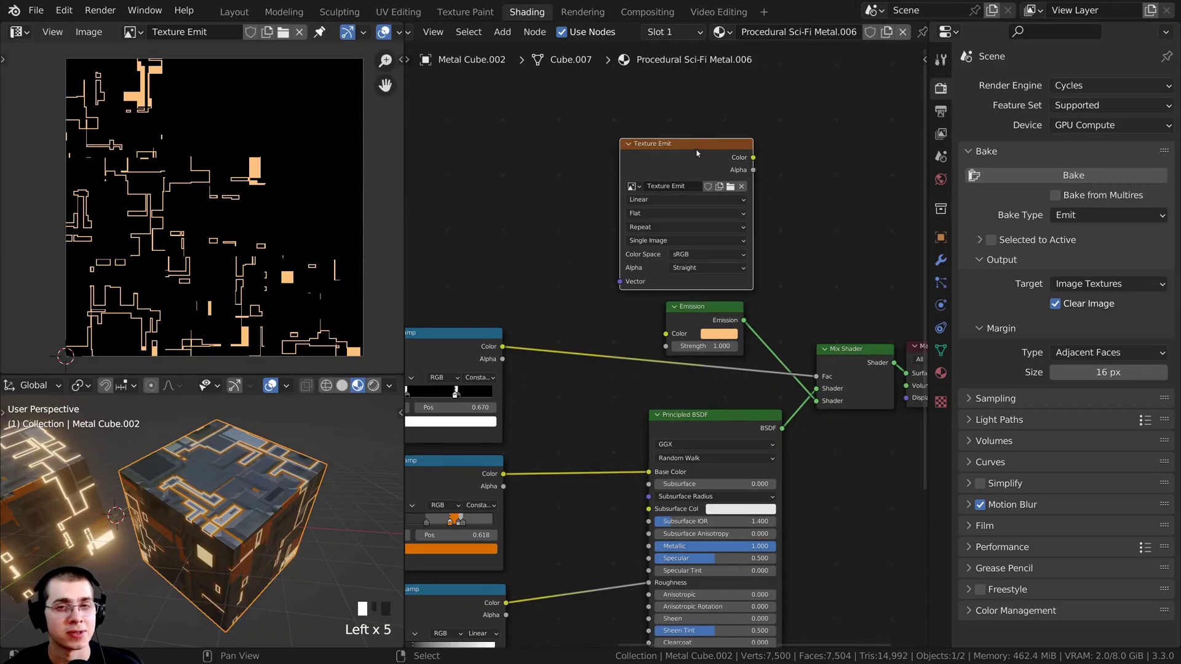
Step: Delete the ColorRamp feeding the Mix Shader's Fac, the Mix Shader and the Emission shader from the material
scroll(688, 153, "down", 1)
scroll(570, 334, "down", 1)
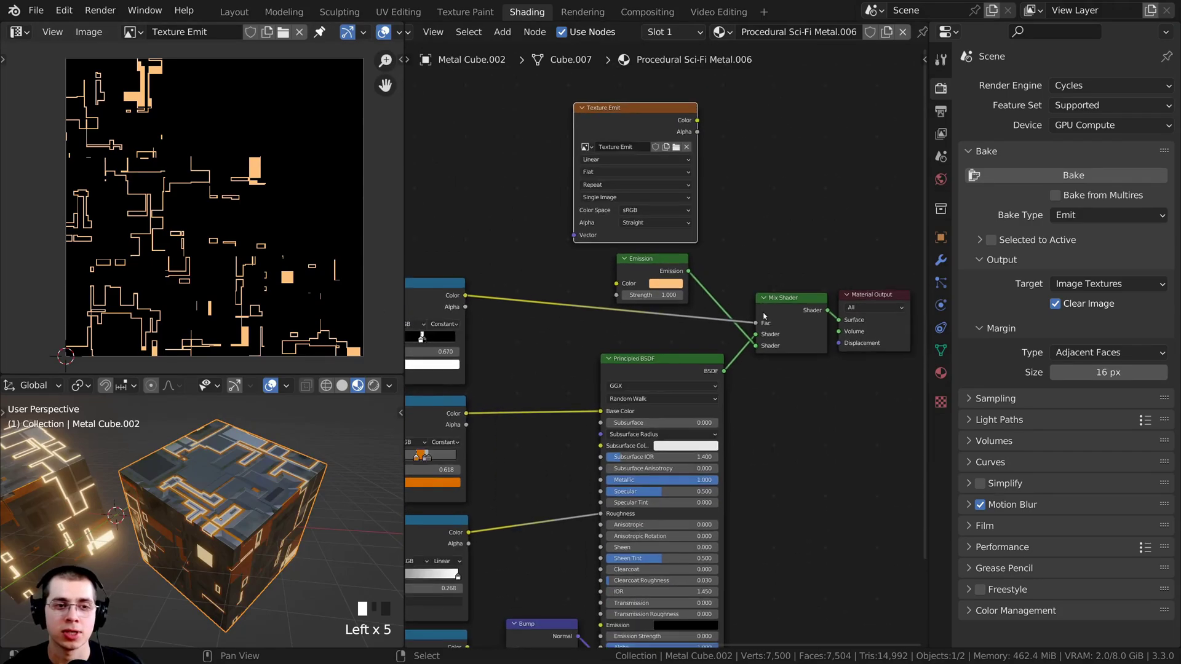
middle_click_drag(440, 315, 520, 284)
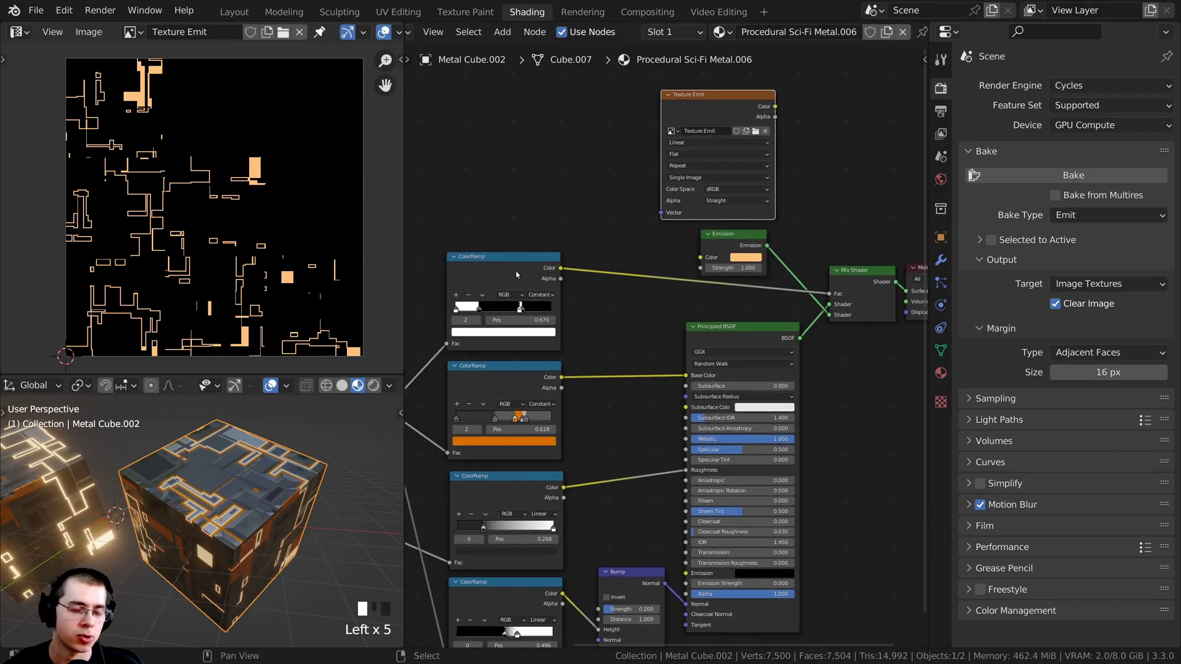
left_click(498, 271)
key("x")
middle_click_drag(800, 326, 743, 338)
scroll(743, 337, "up", 3)
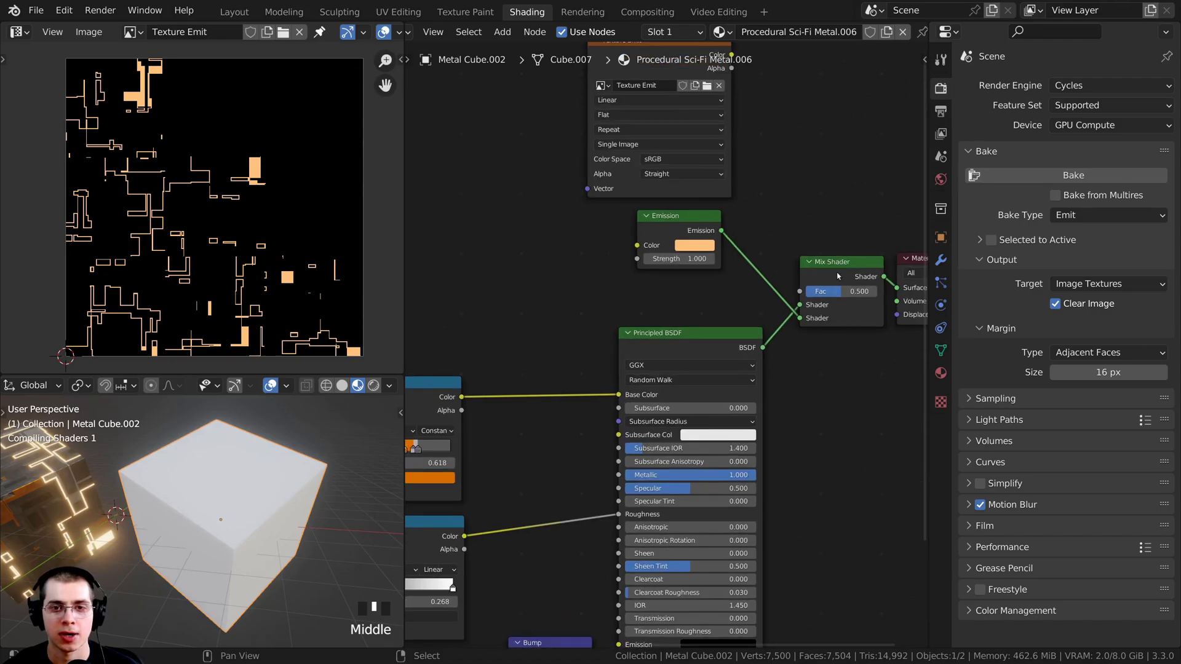
key("x")
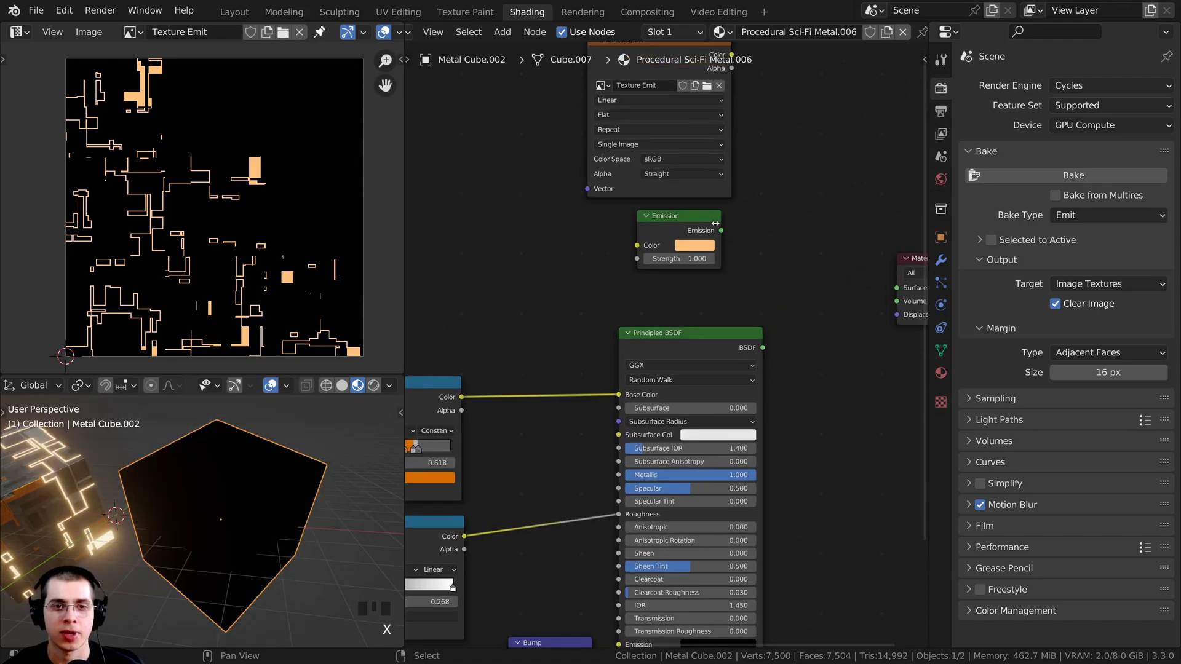
key("x")
Step: Connect the Principled BSDF to the Material Output's Surface and move the output node next to it
middle_click_drag(729, 335, 621, 298)
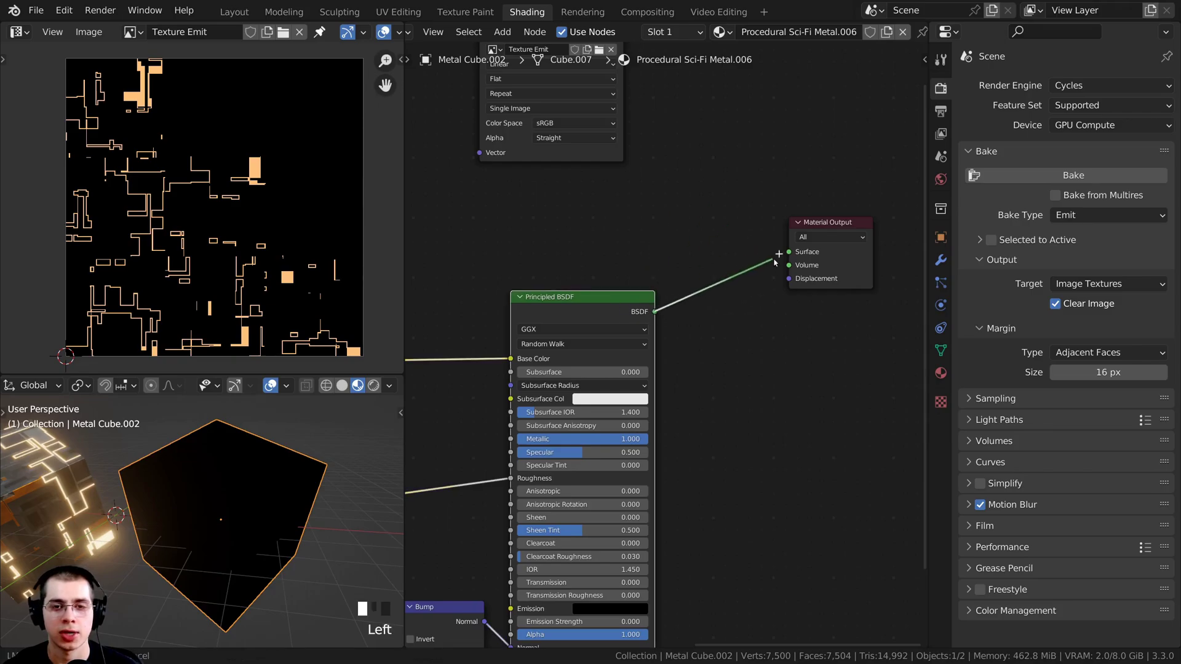
left_click_drag(806, 241, 807, 239)
left_click_drag(810, 225, 725, 299)
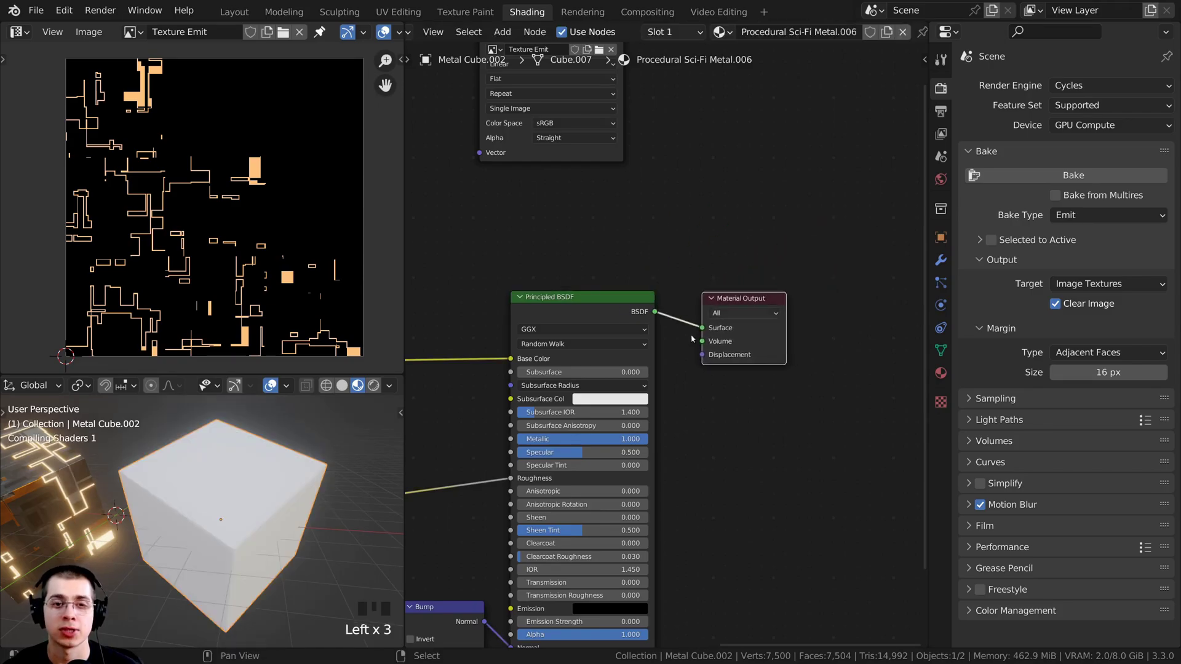
Step: Fit the Texture Emit node between the roughness and bump ColorRamps and connect its Color to the Principled BSDF's Emission
scroll(657, 347, "down", 4)
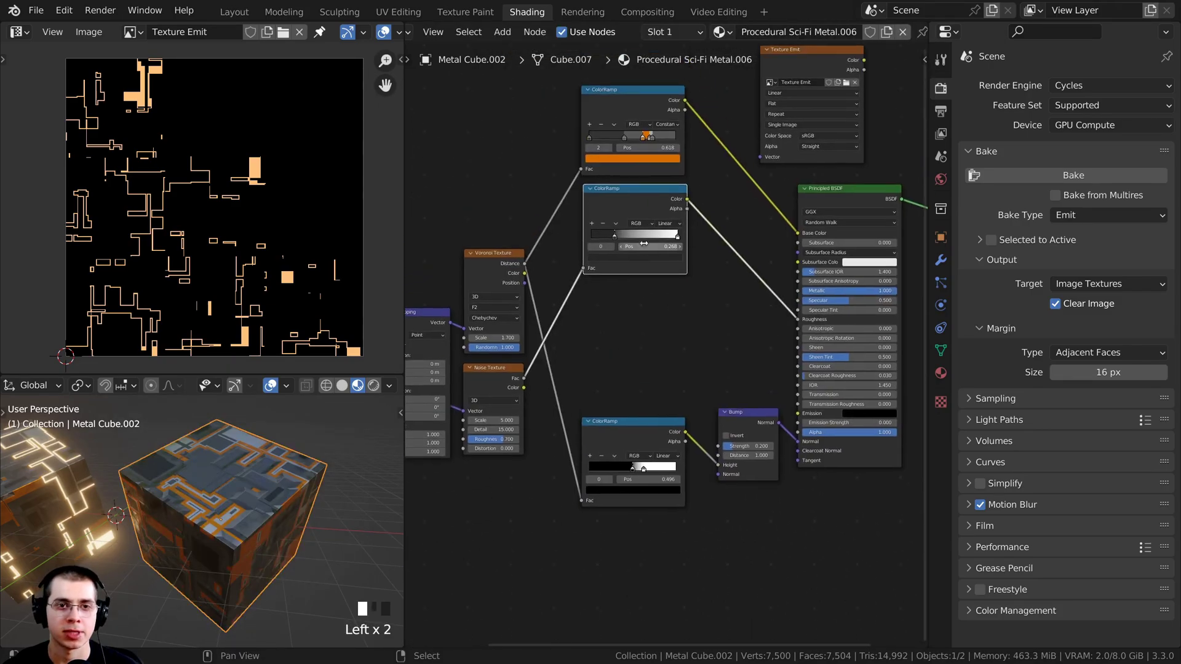
middle_click_drag(631, 205, 631, 200)
left_click_drag(631, 200, 630, 199)
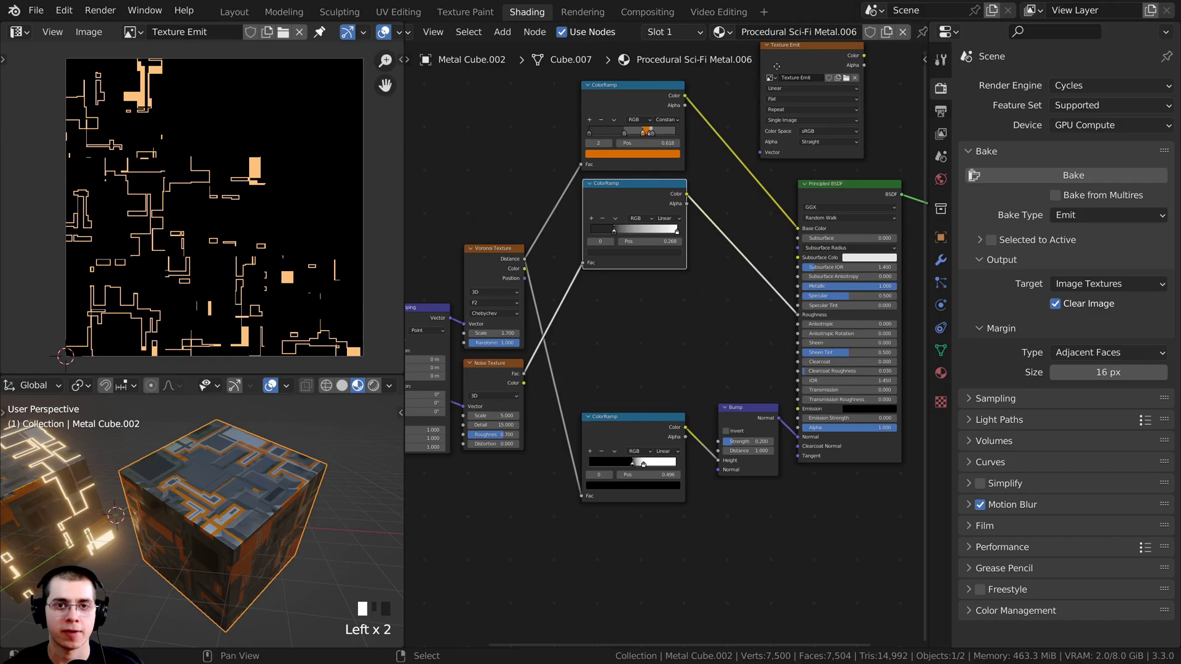
left_click_drag(776, 66, 602, 306)
scroll(603, 306, "up", 2)
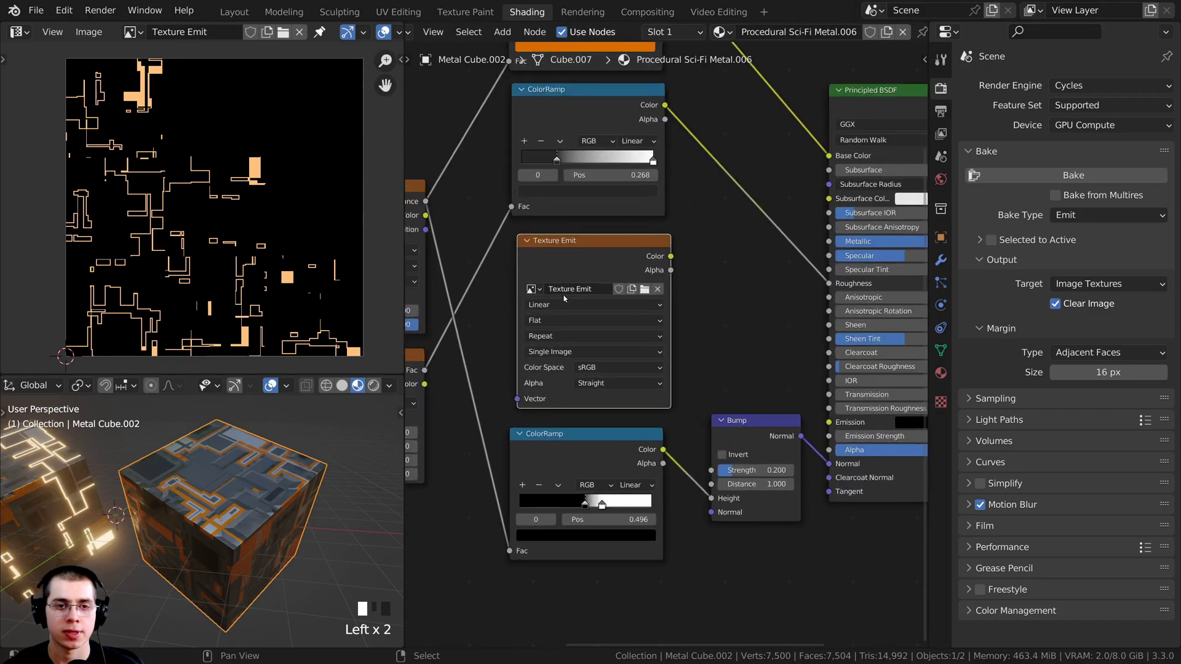
middle_click_drag(564, 299, 524, 293)
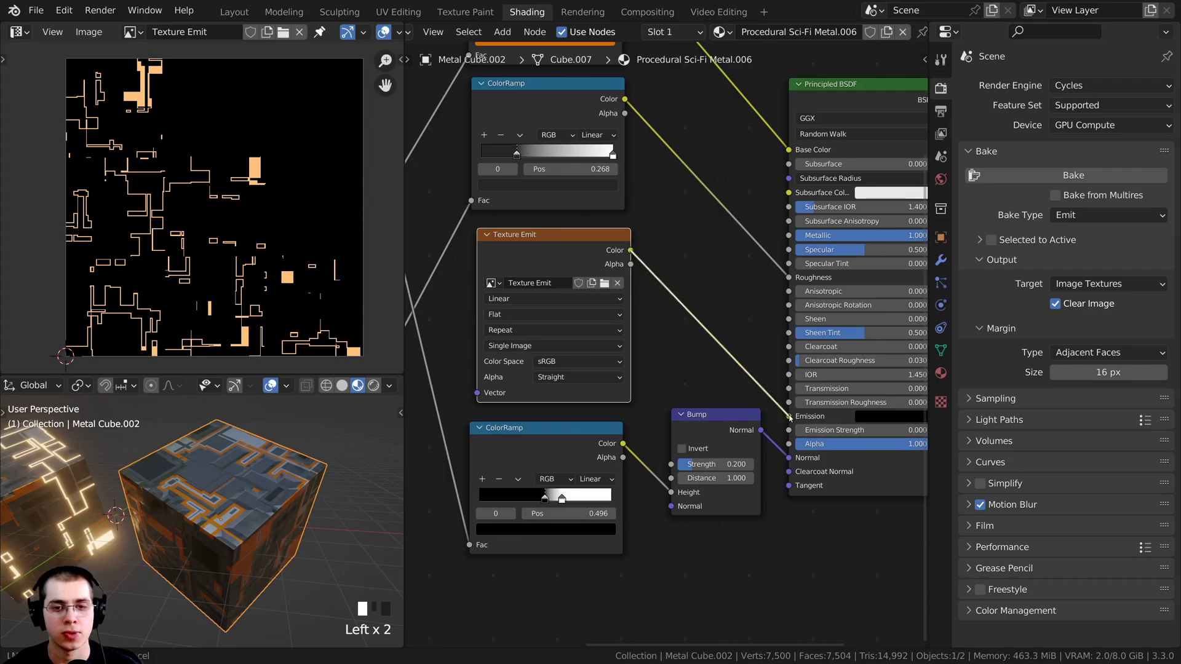
left_click_drag(789, 417, 790, 417)
Step: Set the Principled BSDF's Emission Strength to 5 and inspect the glowing lines on Metal Cube.002
scroll(804, 252, "down", 3)
middle_click_drag(817, 70, 709, 145)
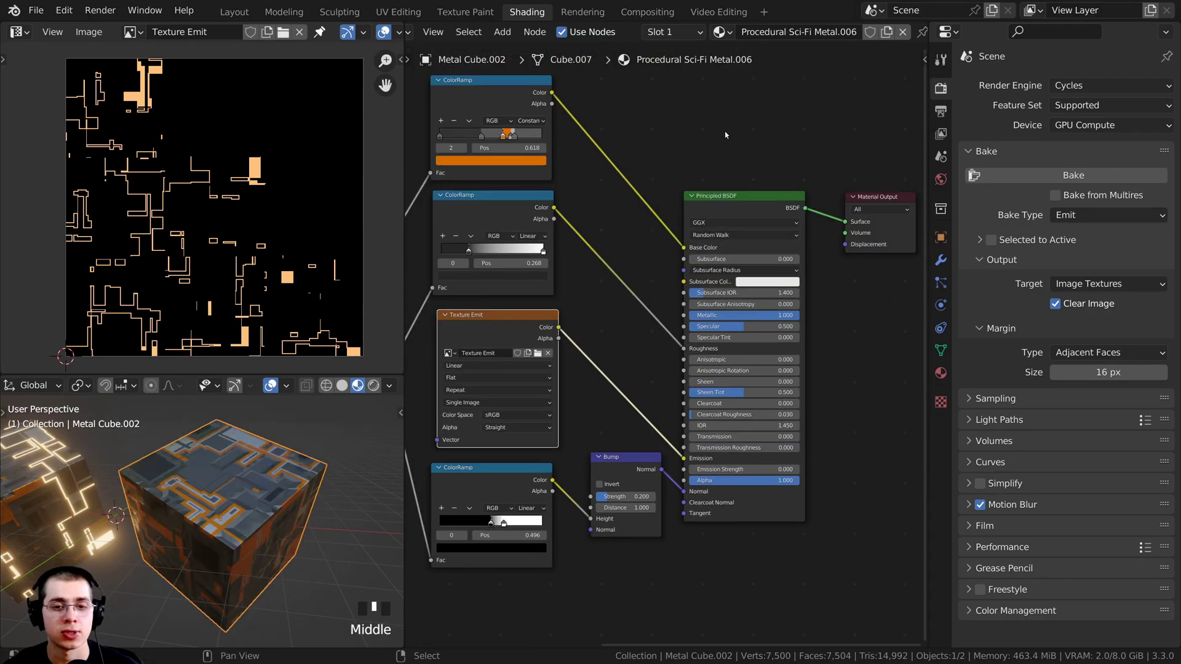
scroll(736, 470, "up", 2)
middle_click_drag(736, 470, 718, 323)
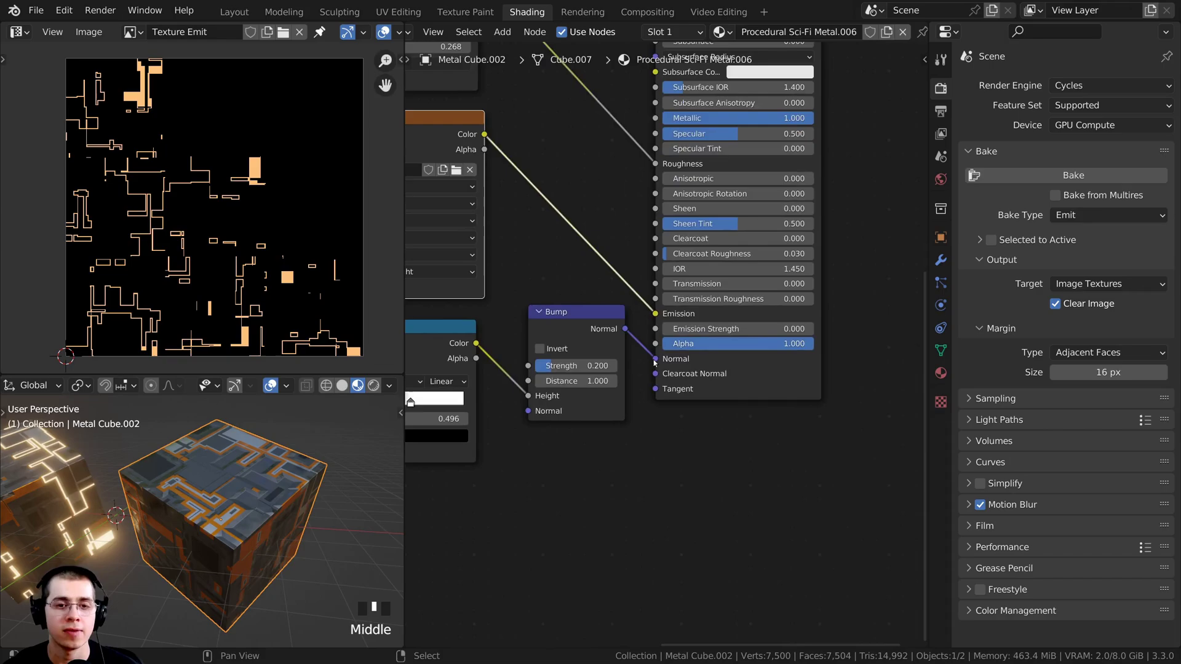
left_click(711, 329)
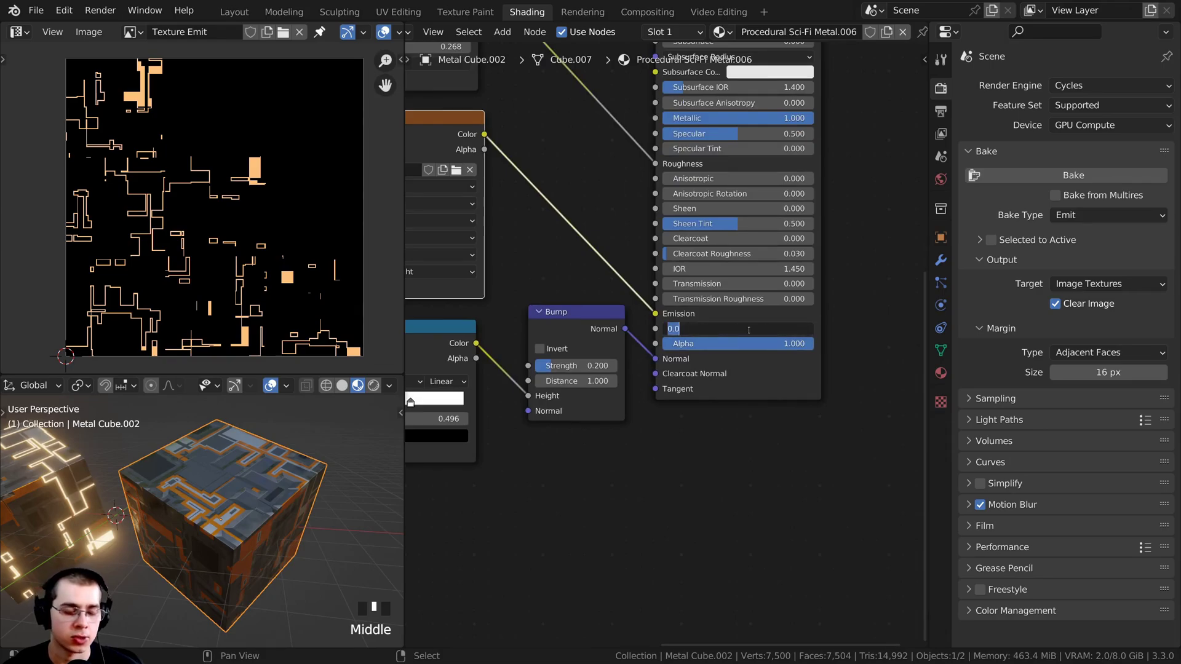
left_click(846, 252)
middle_click_drag(257, 495, 239, 493)
scroll(166, 540, "up", 2)
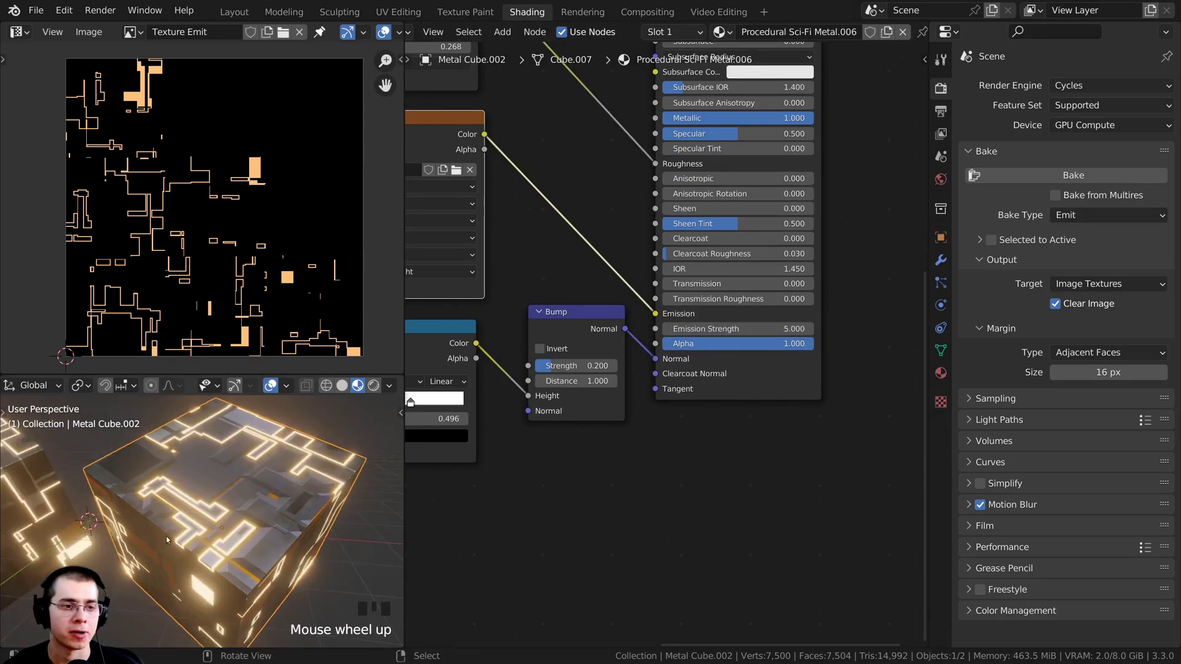
middle_click_drag(166, 536, 213, 546)
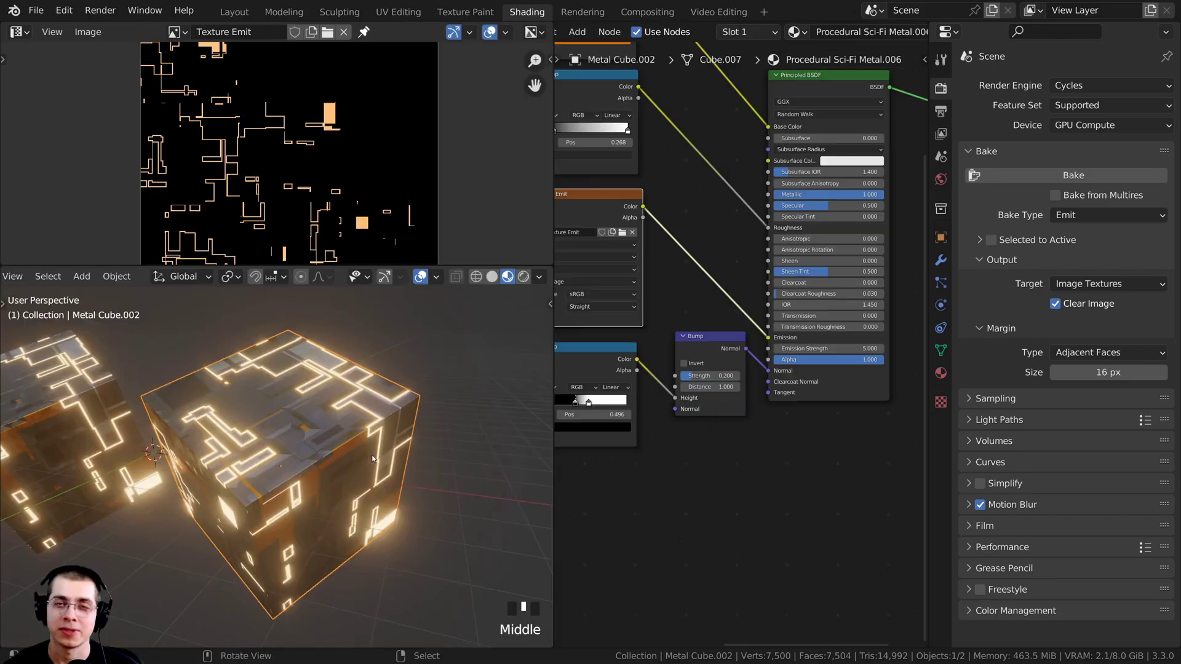
mouse_move(372, 455)
middle_mouse_down("shift")
mouse_move(432, 462)
mouse_move(427, 475)
mouse_move(329, 441)
mouse_move(389, 438)
mouse_move(348, 437)
mouse_move(372, 437)
middle_mouse_up("shift")
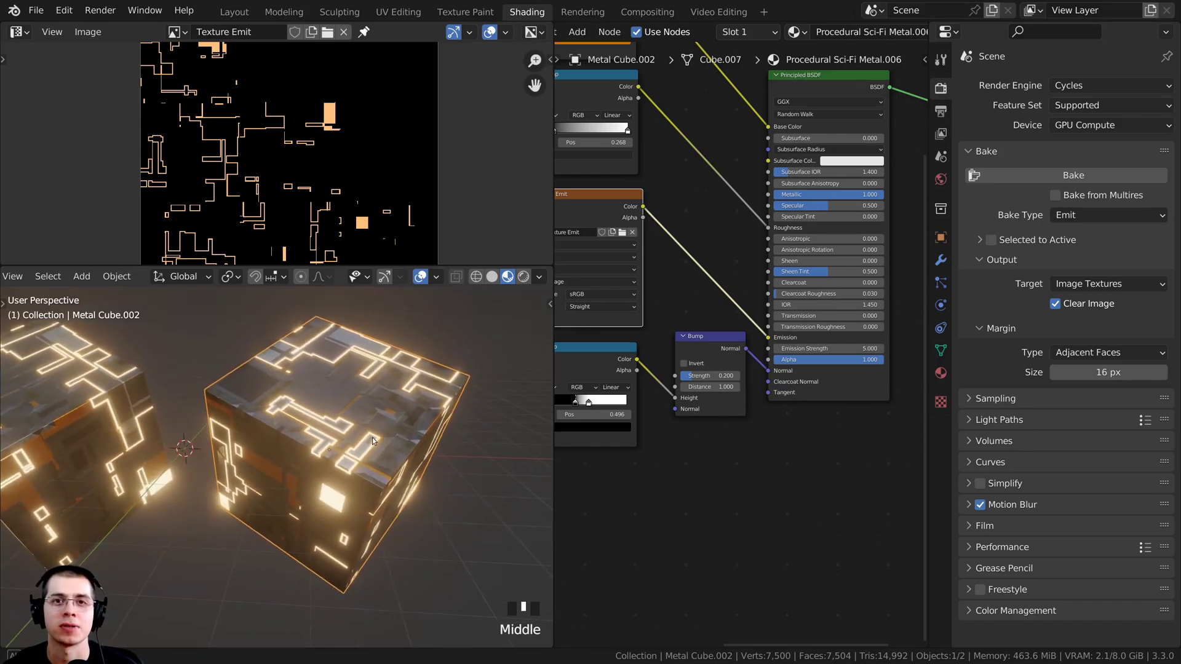